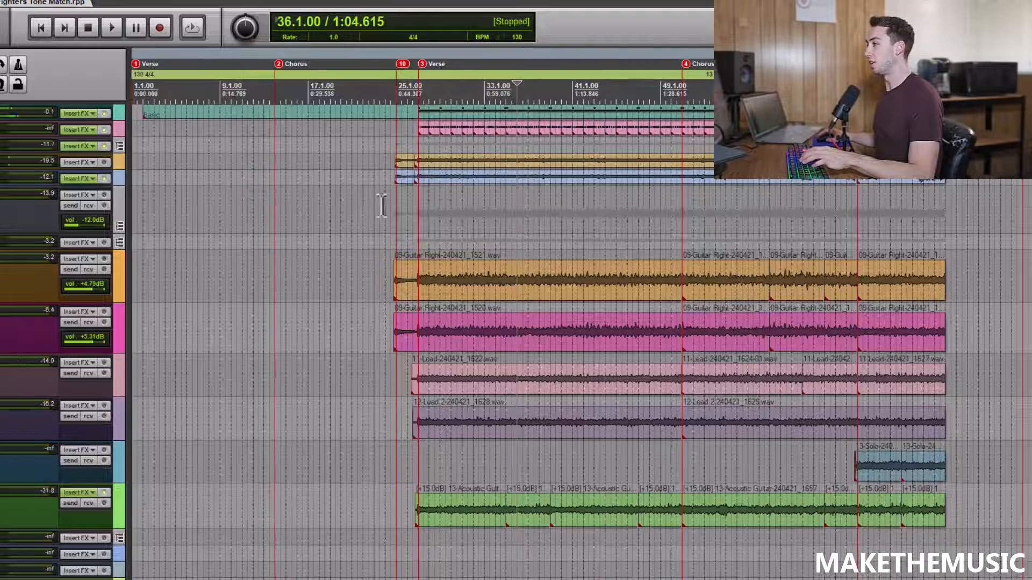
Step: Play back the full mix from bar 59 in the second chorus
scroll(458, 224, down, 3)
click(458, 226)
scroll(458, 226, up, 3)
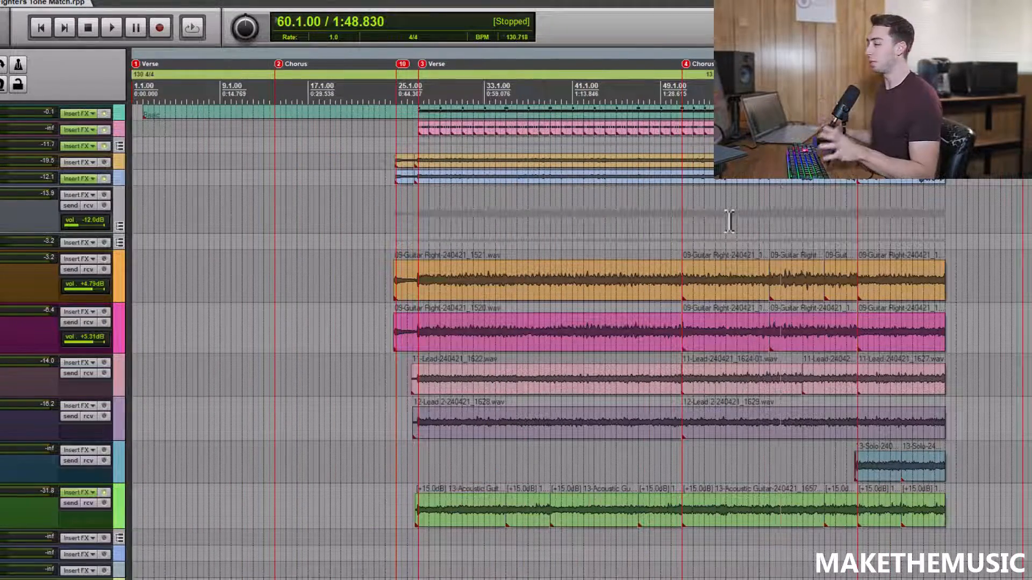
scroll(736, 218, up, 3)
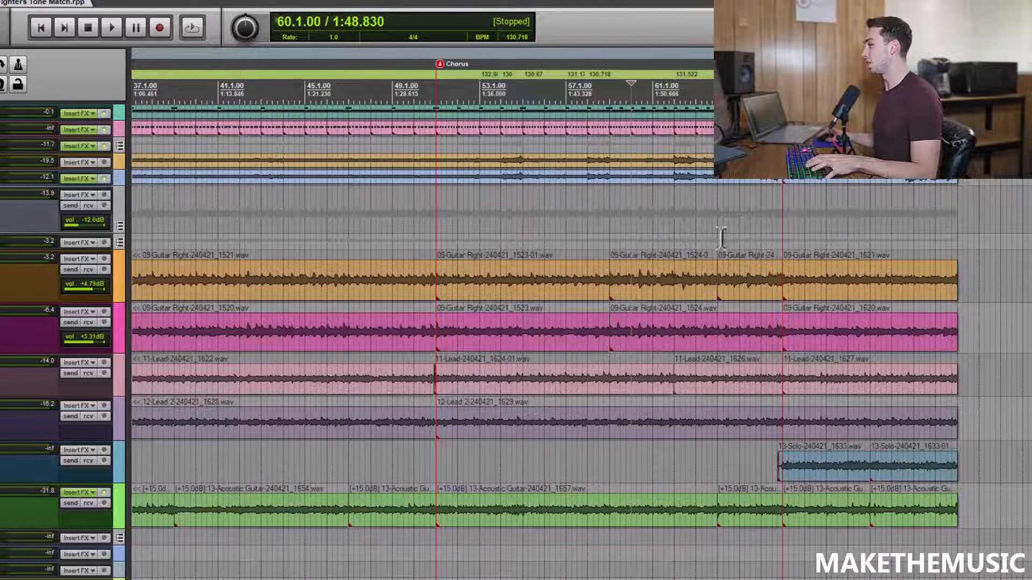
click(610, 232)
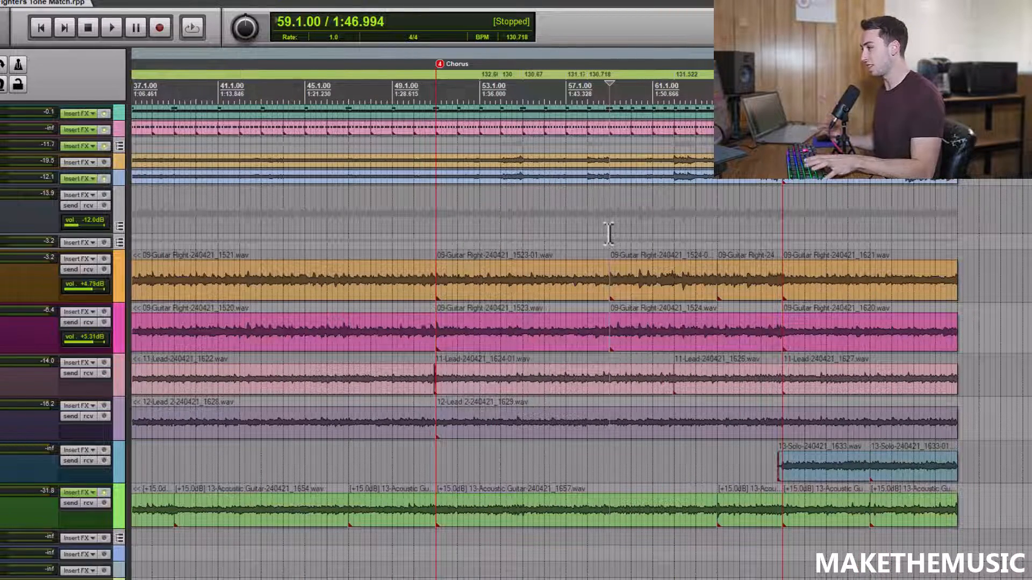
key(space)
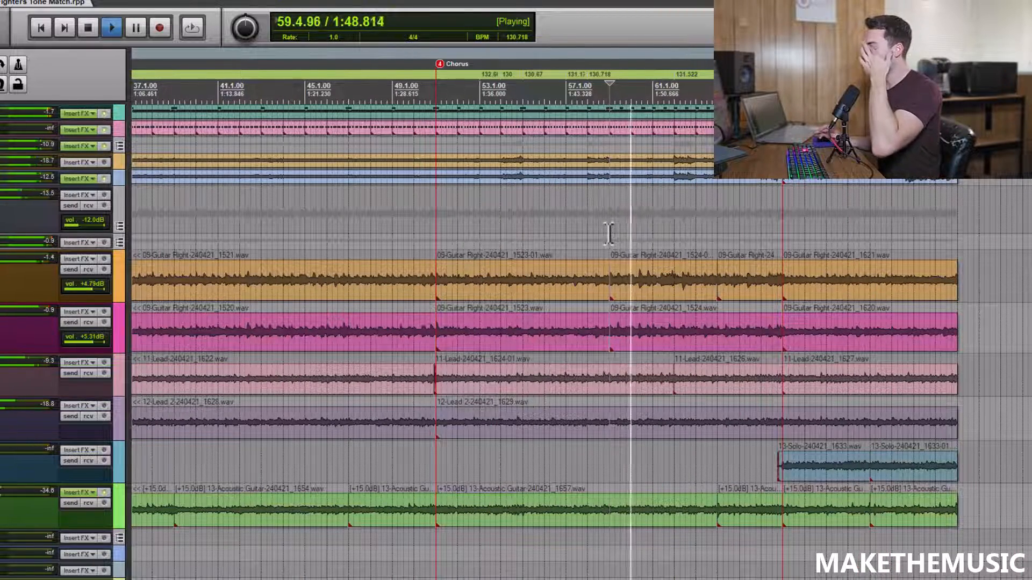
scroll(489, 185, down, 4)
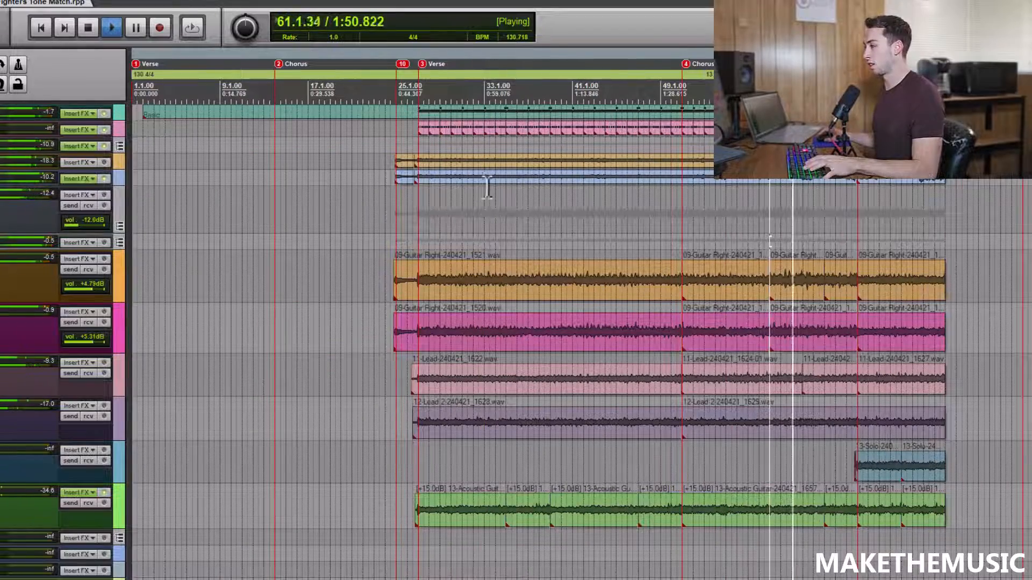
scroll(495, 193, up, 2)
key(space)
Step: Solo the rhythm guitar folder and play back the guitars from the intro at bar 25 and the verse at bar 27
scroll(414, 212, down, 2)
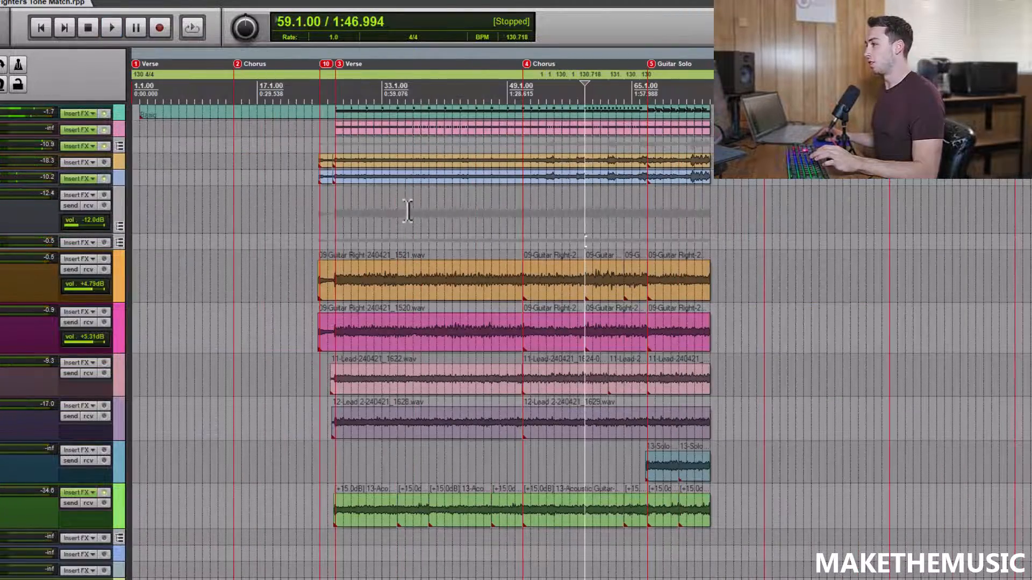
click(407, 210)
scroll(458, 228, up, 2)
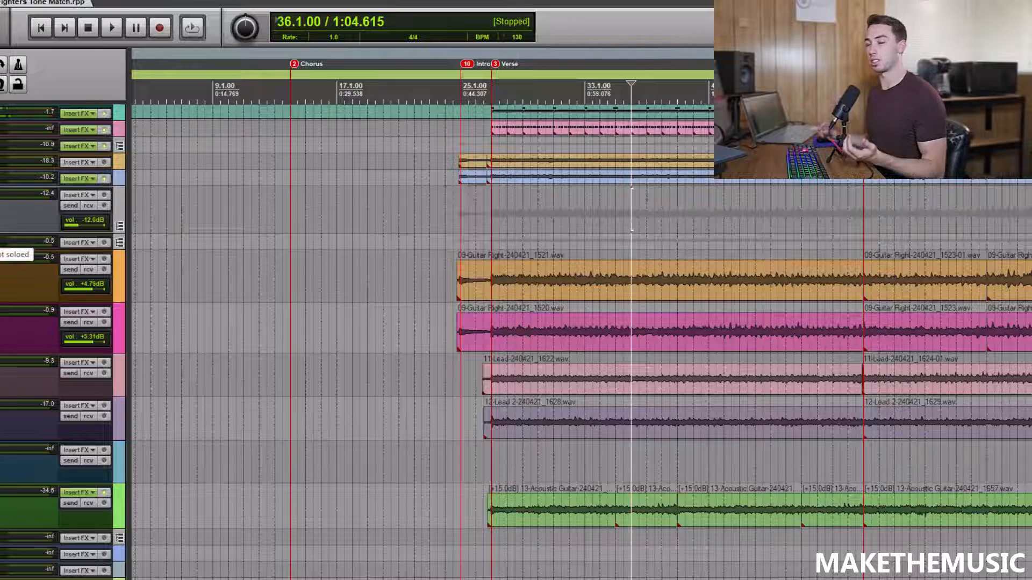
click(461, 235)
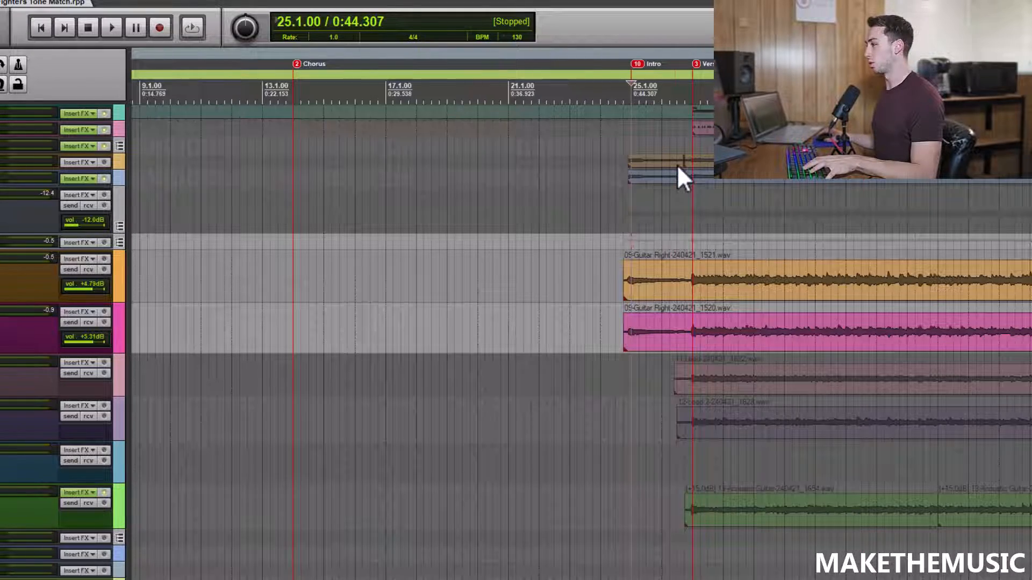
scroll(639, 182, down, 2)
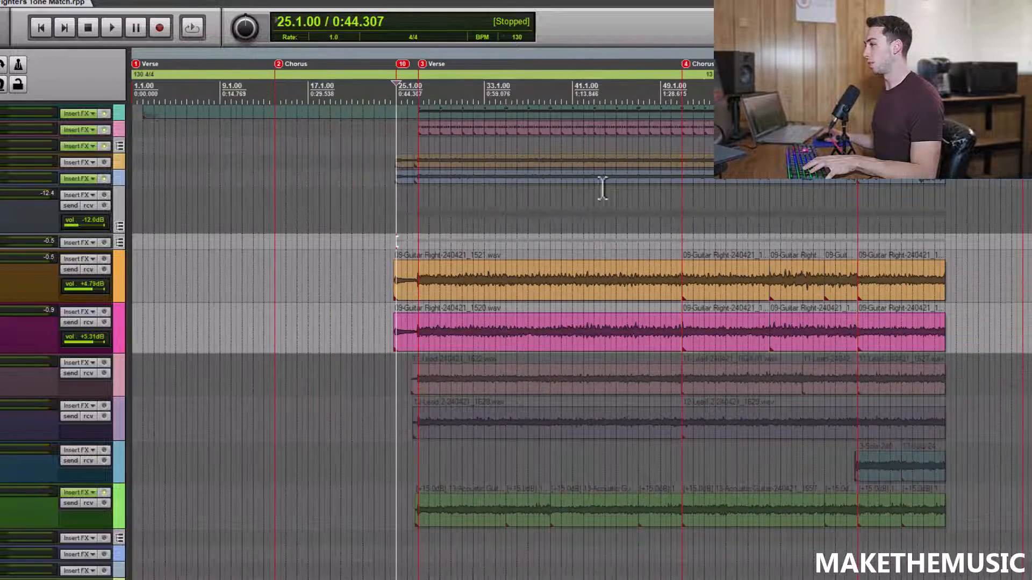
key(space)
scroll(494, 223, up, 2)
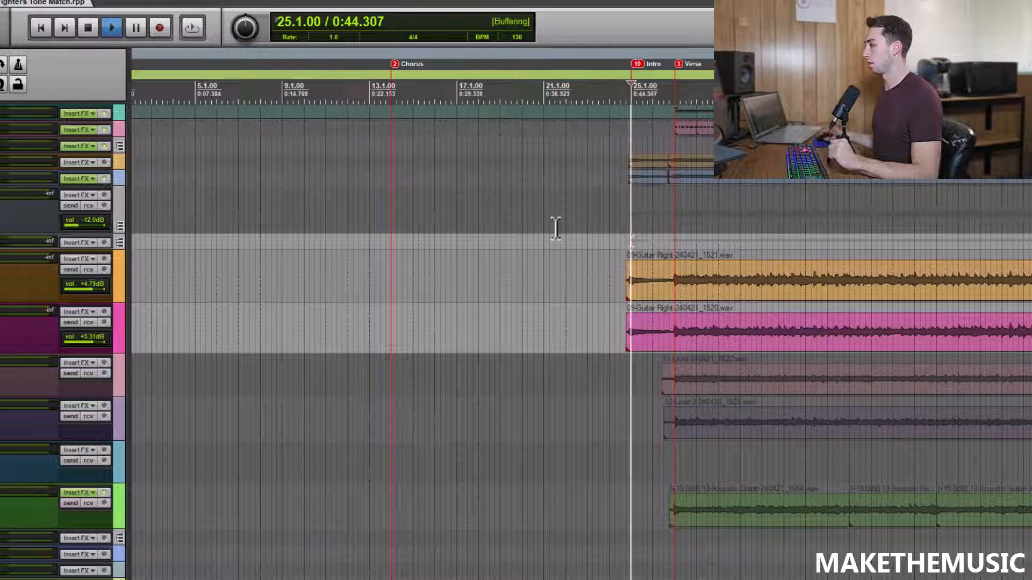
scroll(562, 225, down, 3)
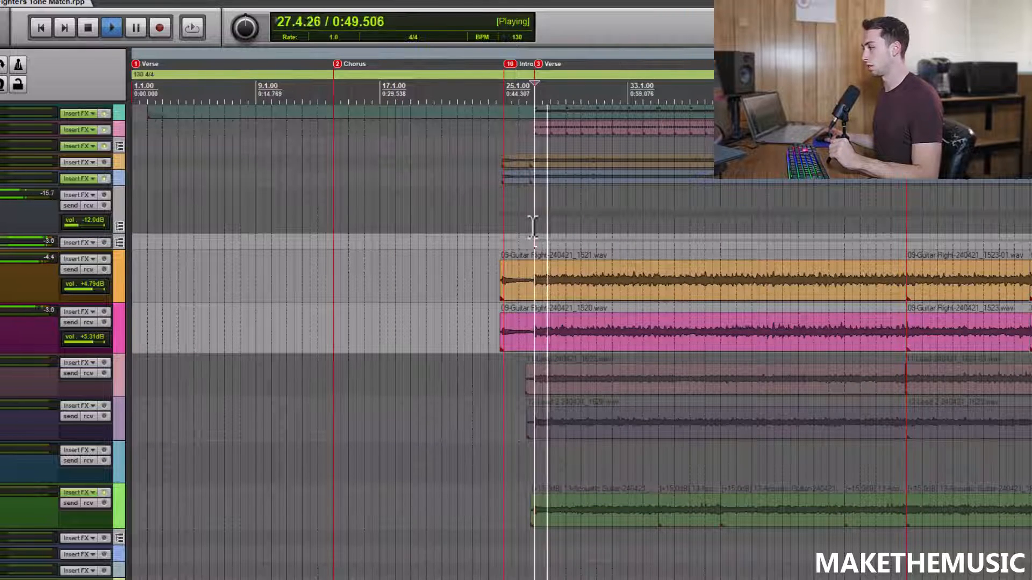
scroll(531, 225, down, 2)
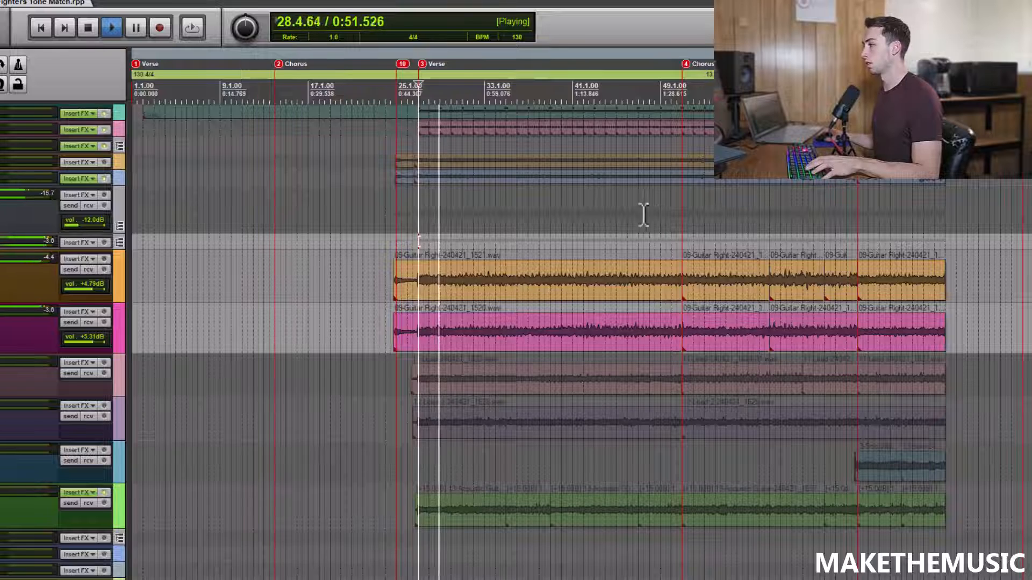
key(space)
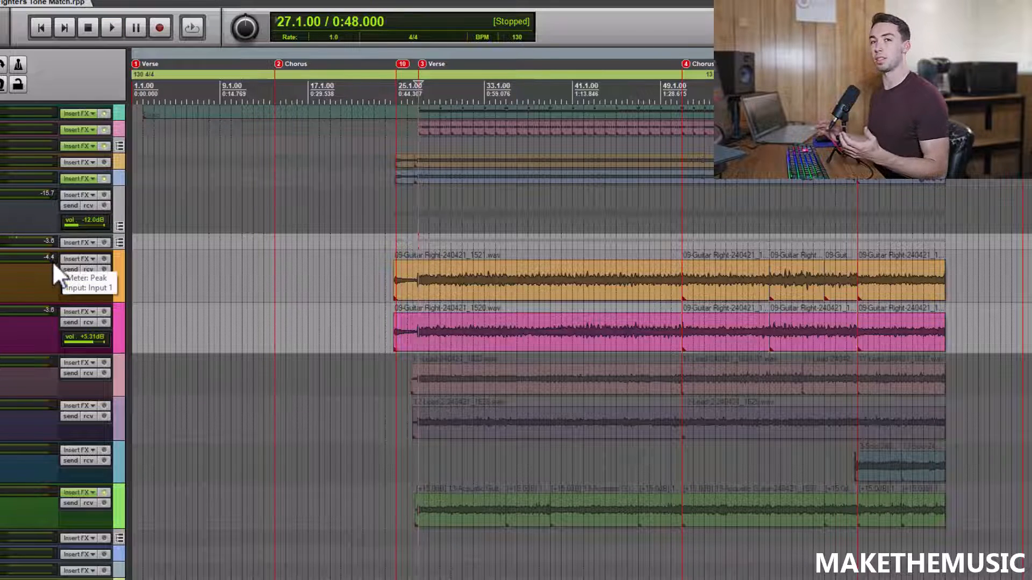
Step: Add the VST: TH-U Slate (Overloud) plug-in to the Rytham Guitars folder track
click(75, 241)
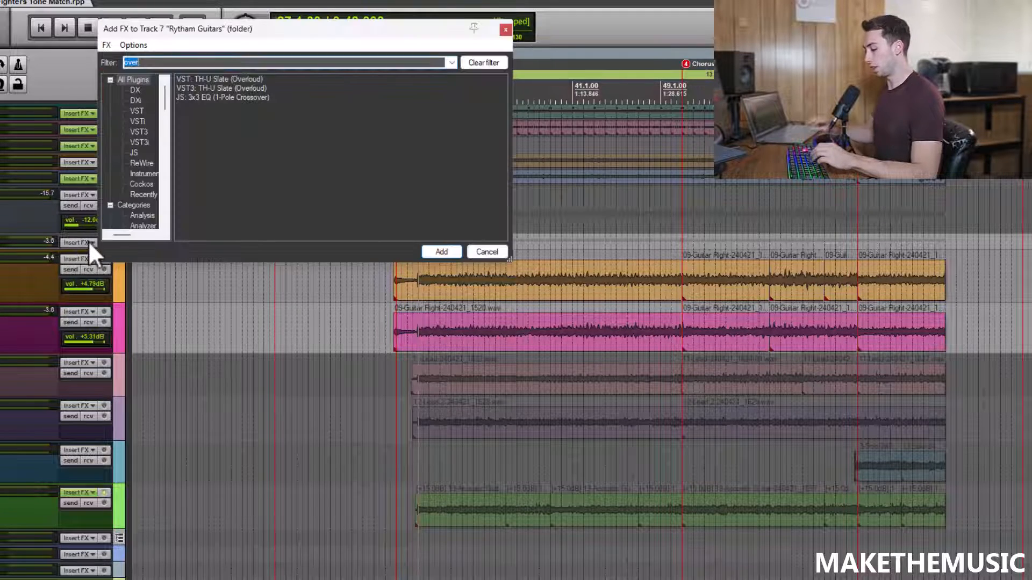
click(241, 78)
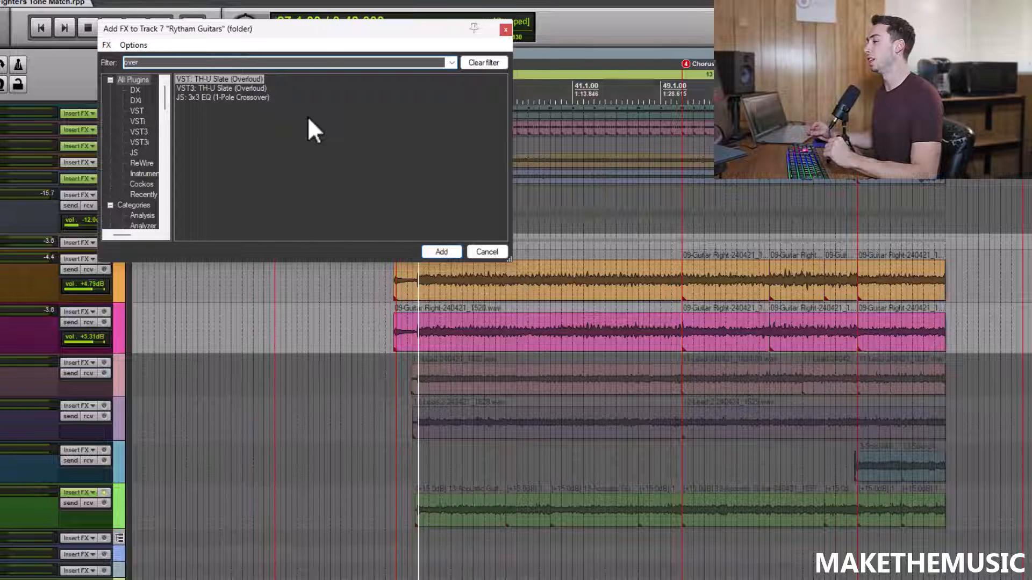
key(Return)
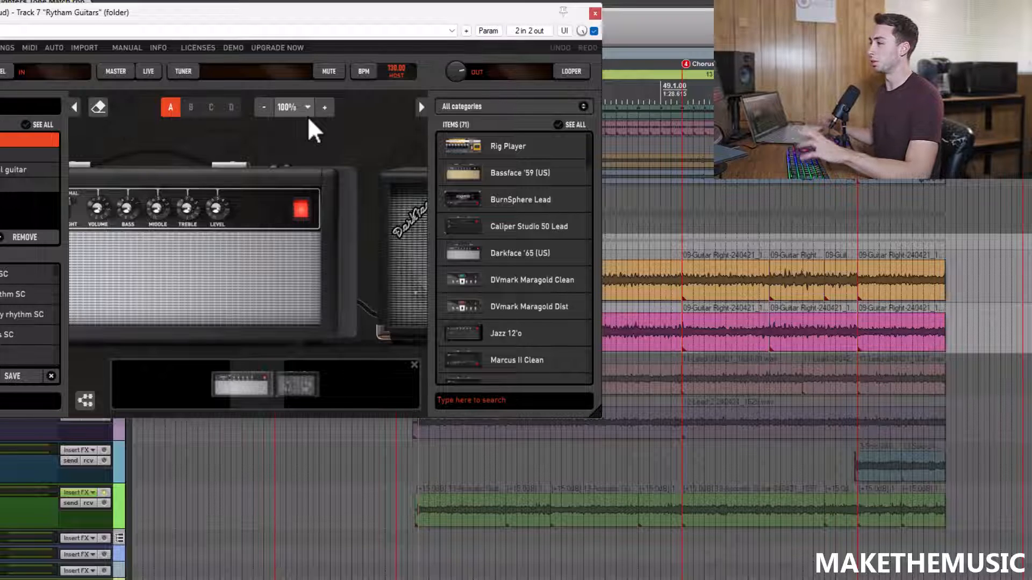
Step: Set the amp view zoom to 75% and enlarge and reposition the plug-in window
drag(230, 153, 351, 134)
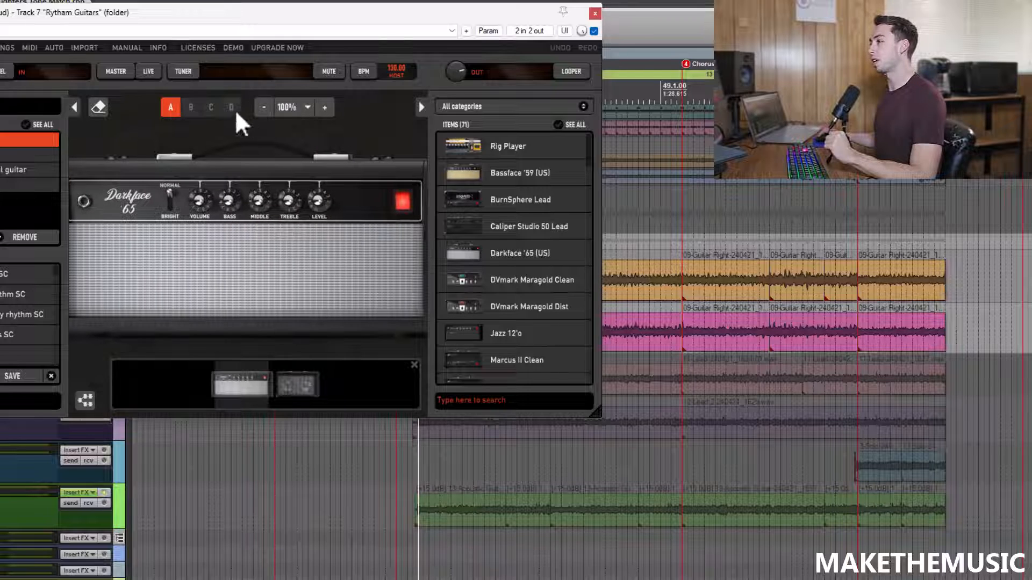
click(264, 108)
drag(392, 15, 518, 54)
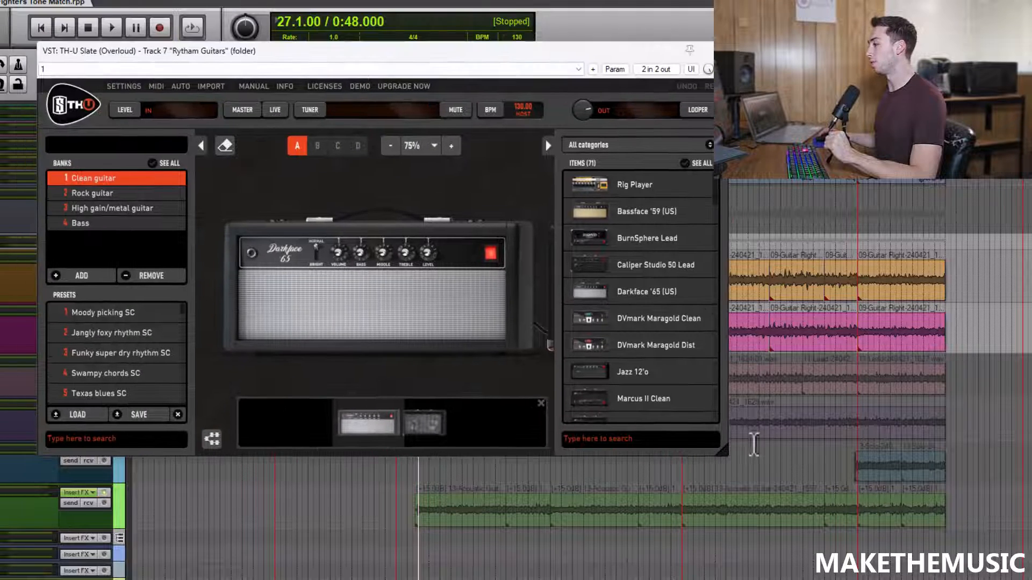
drag(727, 455, 830, 526)
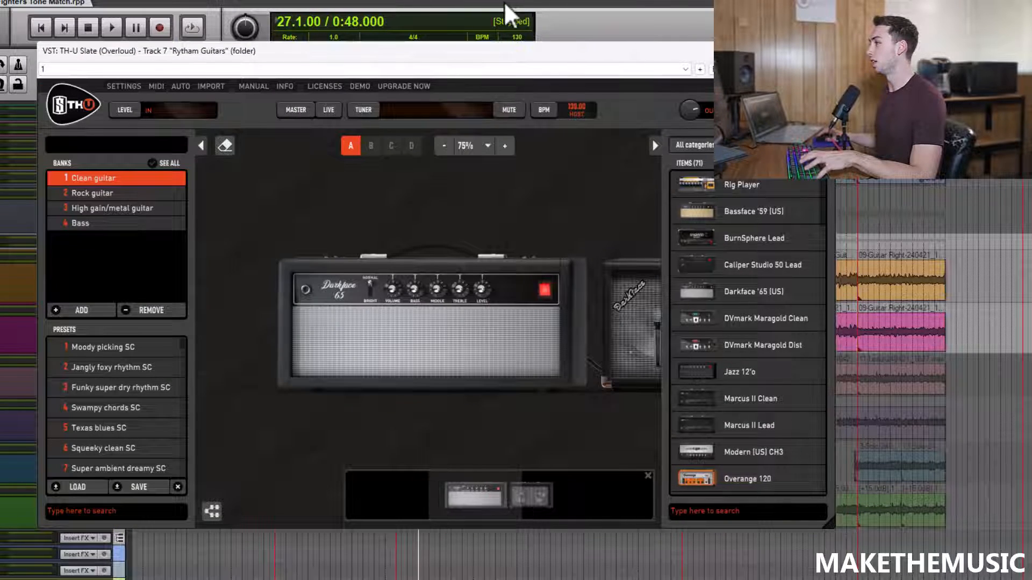
drag(518, 53, 540, 49)
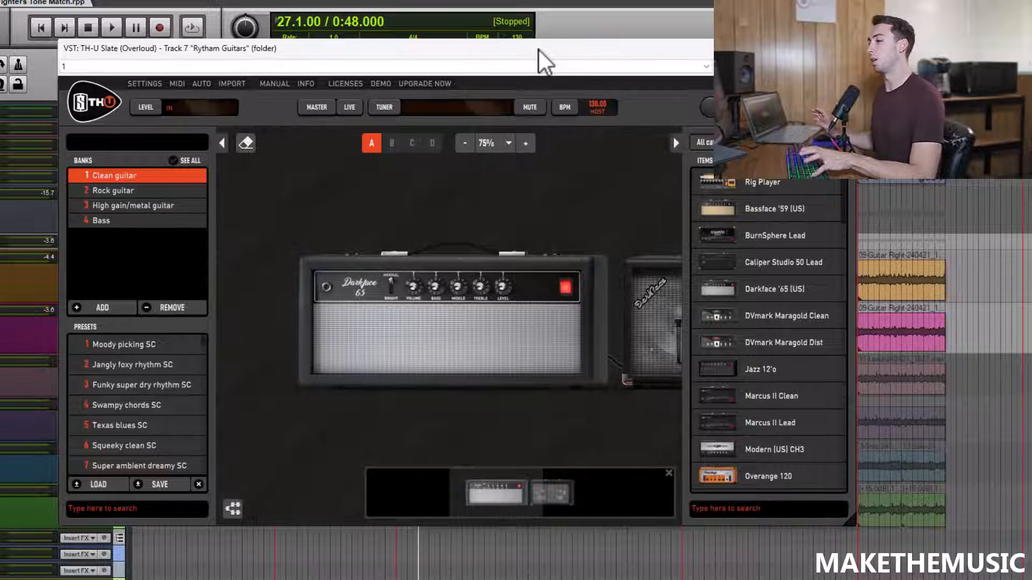
Step: Play back the guitars from bar 27 through the Darkface '65 amp, both soloed and in the full mix
key(space)
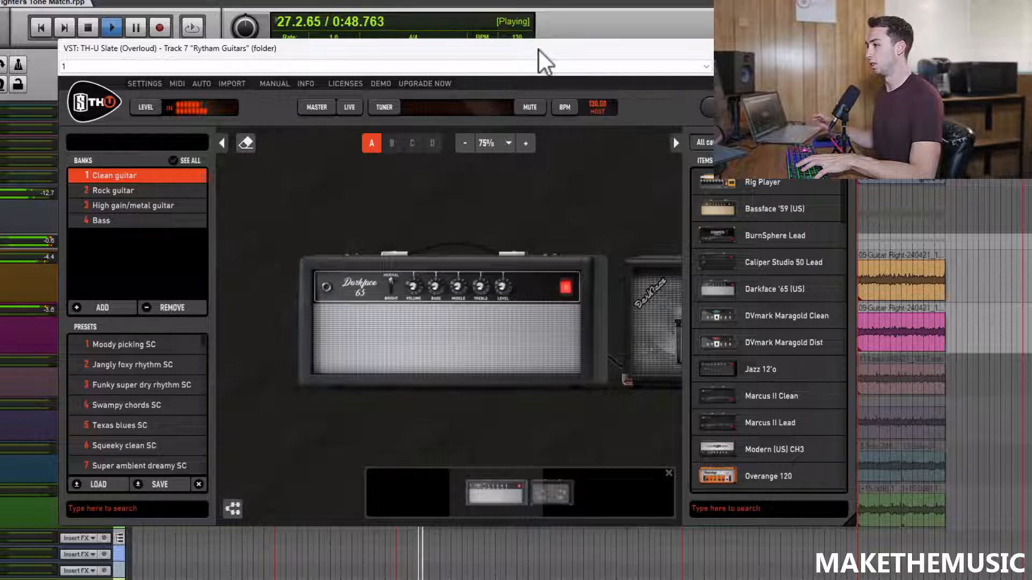
drag(469, 203, 451, 212)
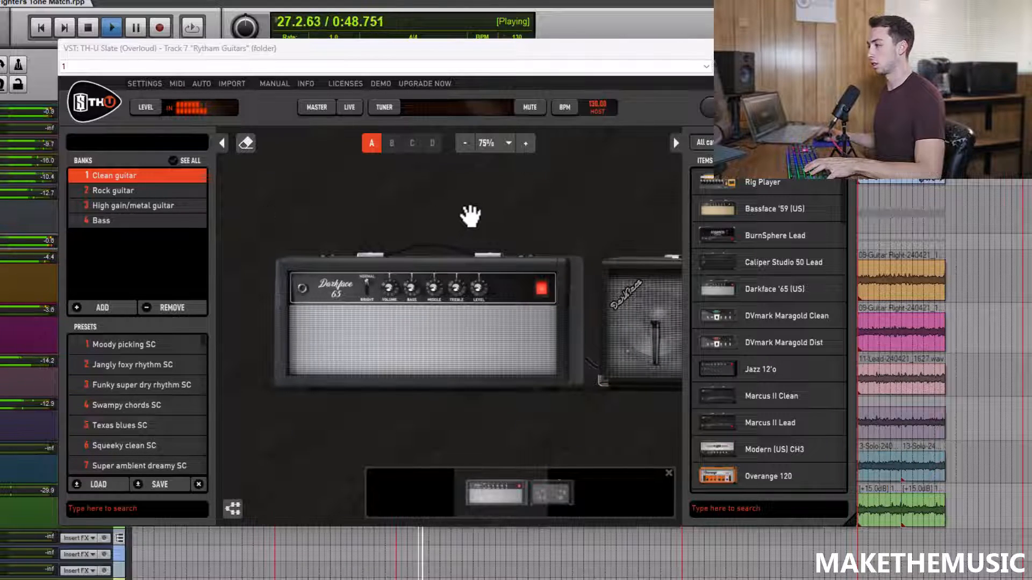
key(space)
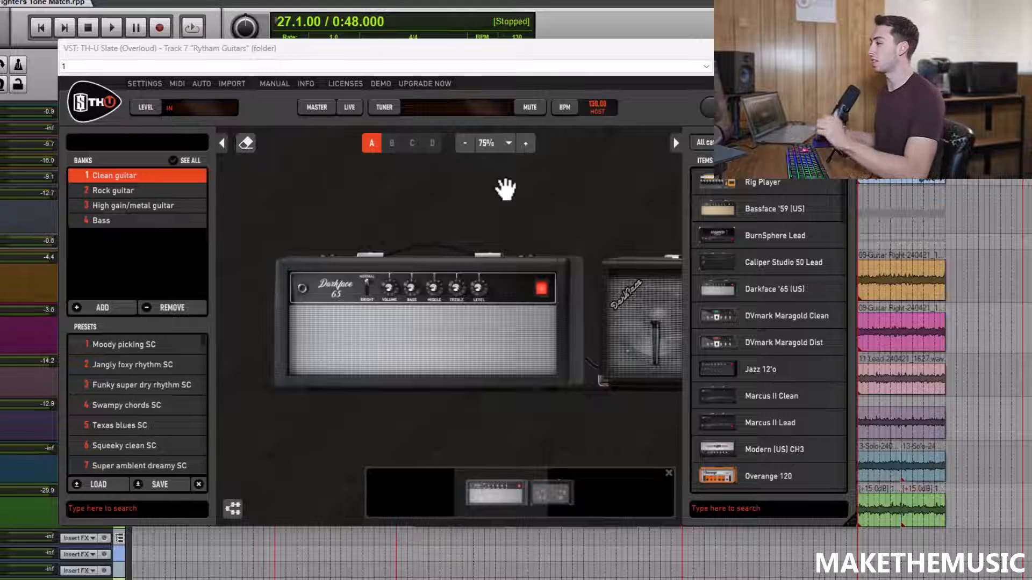
Step: Add the Bassface '59 (US) amp to the start of the chain and remove the Darkface '65 (US) amp
drag(721, 207, 375, 317)
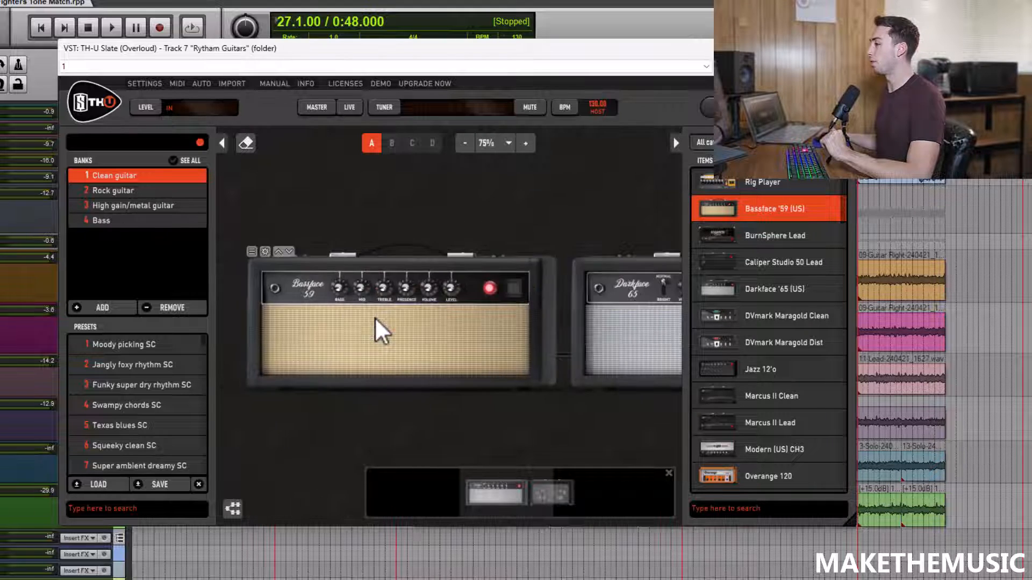
right_click(621, 313)
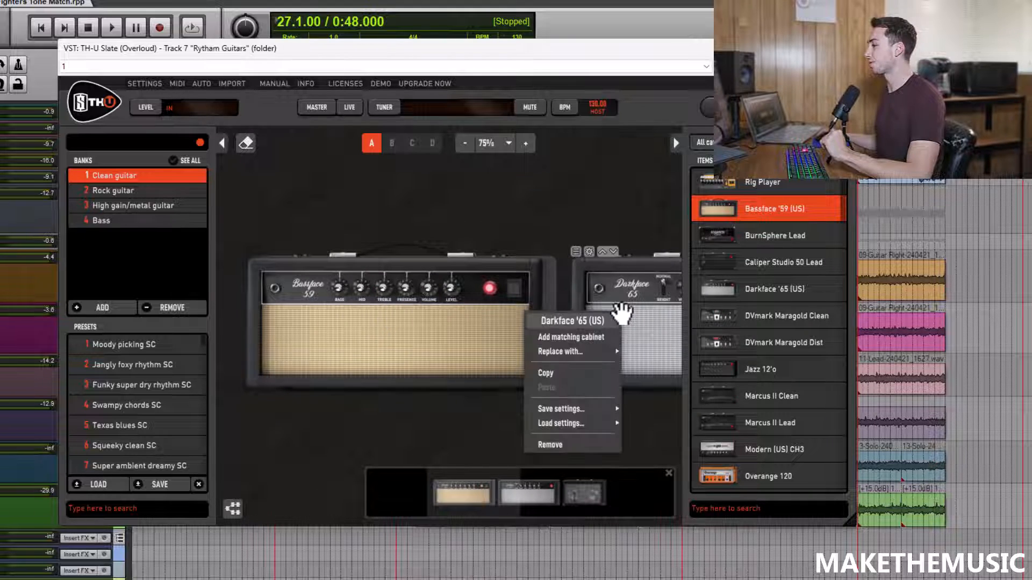
click(572, 443)
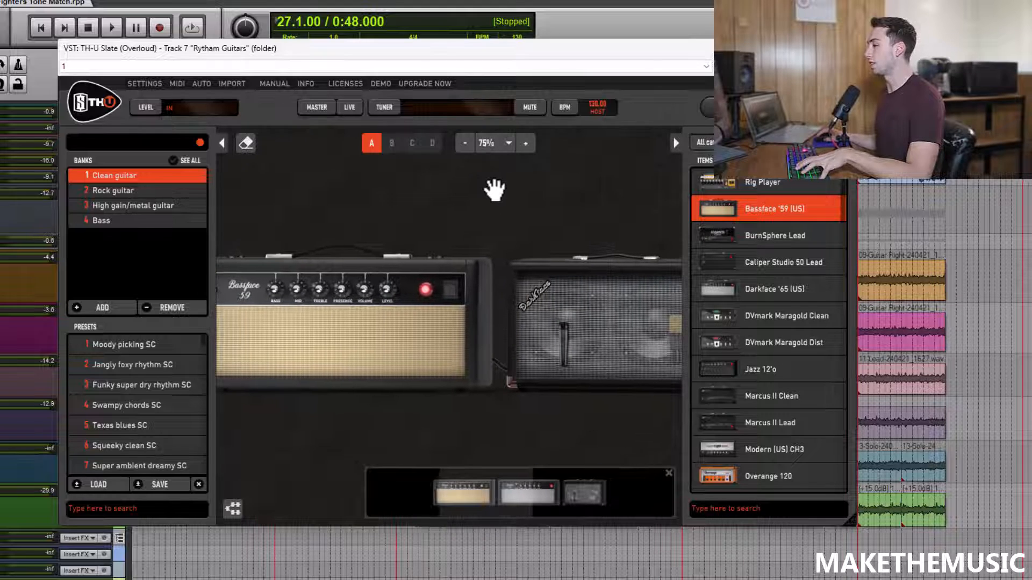
Step: Play the guitars through the new amp and lower the Rytham Guitars folder volume to about -1.32 dB
key(space)
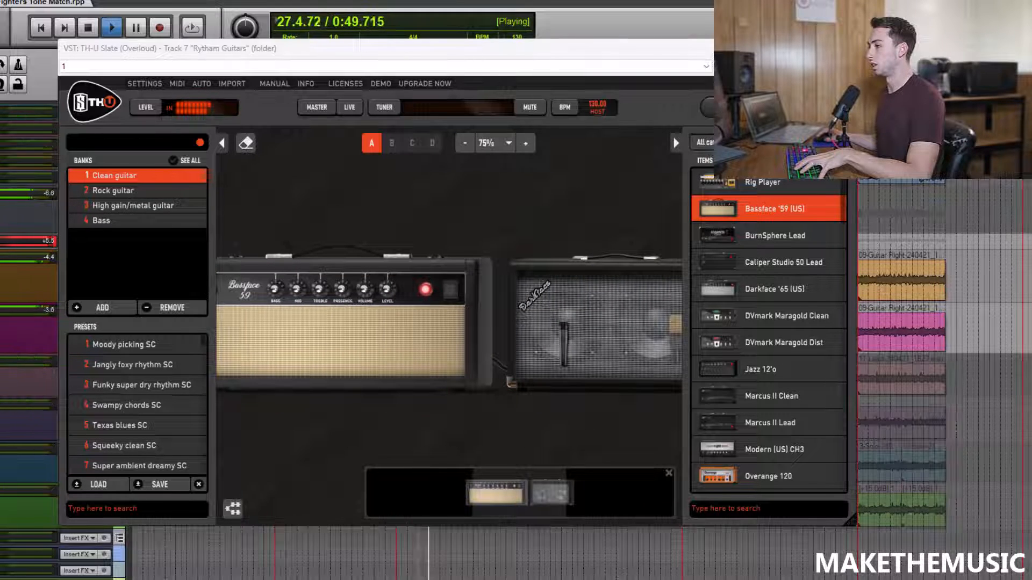
drag(615, 49, 675, 56)
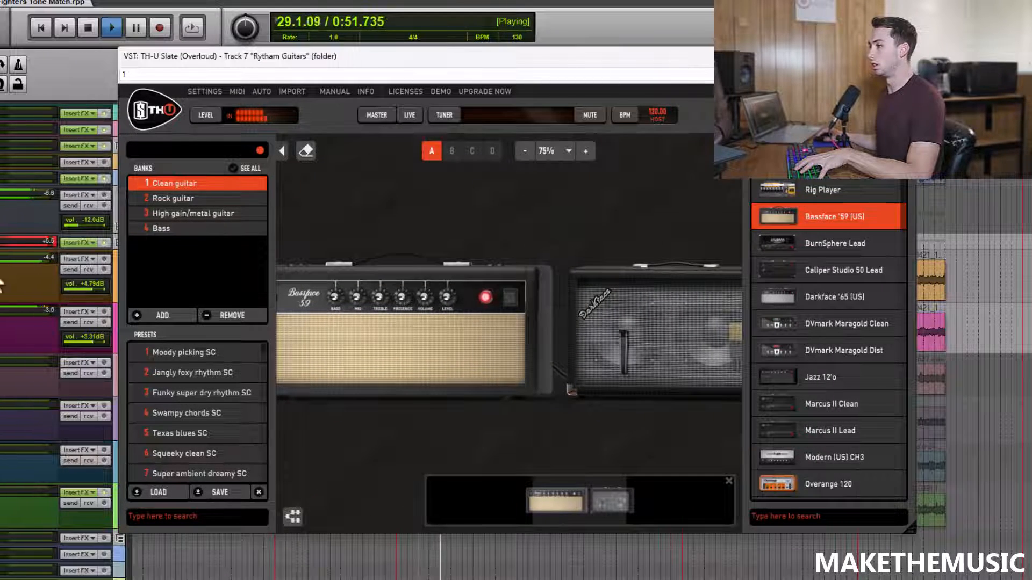
drag(29, 249, 30, 297)
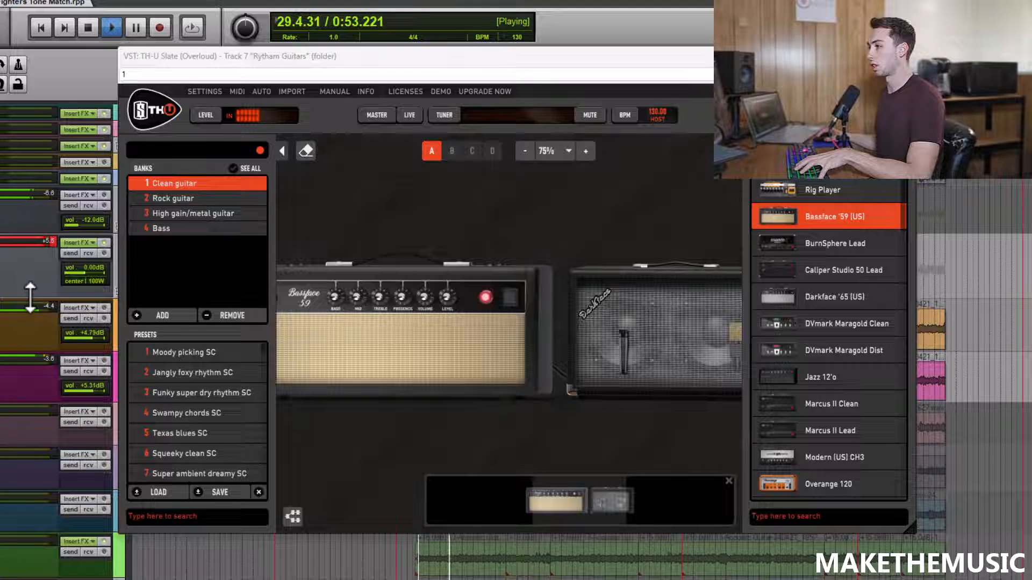
click(51, 243)
drag(88, 269, 85, 269)
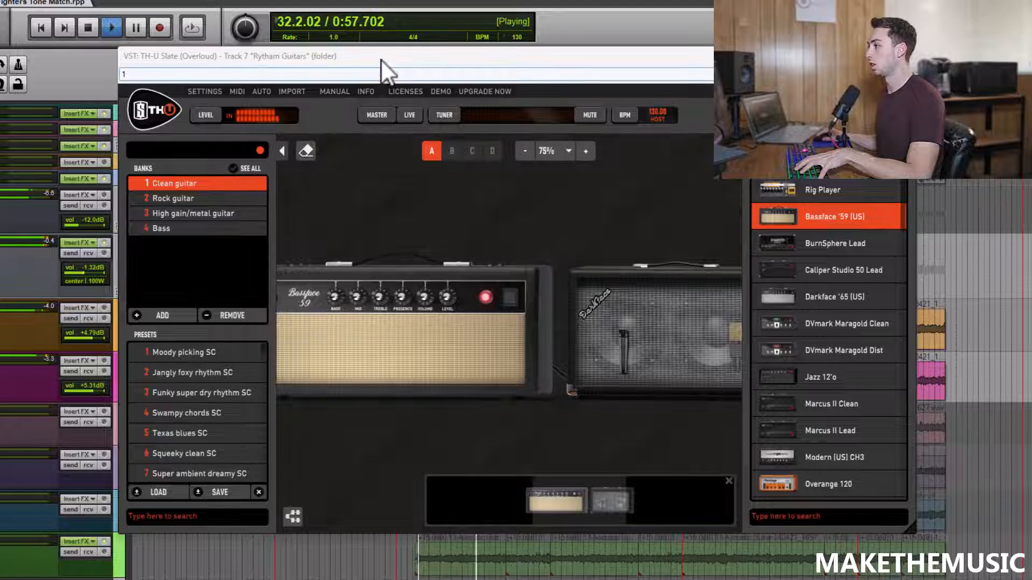
drag(380, 59, 330, 52)
key(space)
Step: Replace the Darkface '65 cabinet with the 2x12 OB Top30 (UK) cabinet
drag(467, 240, 484, 218)
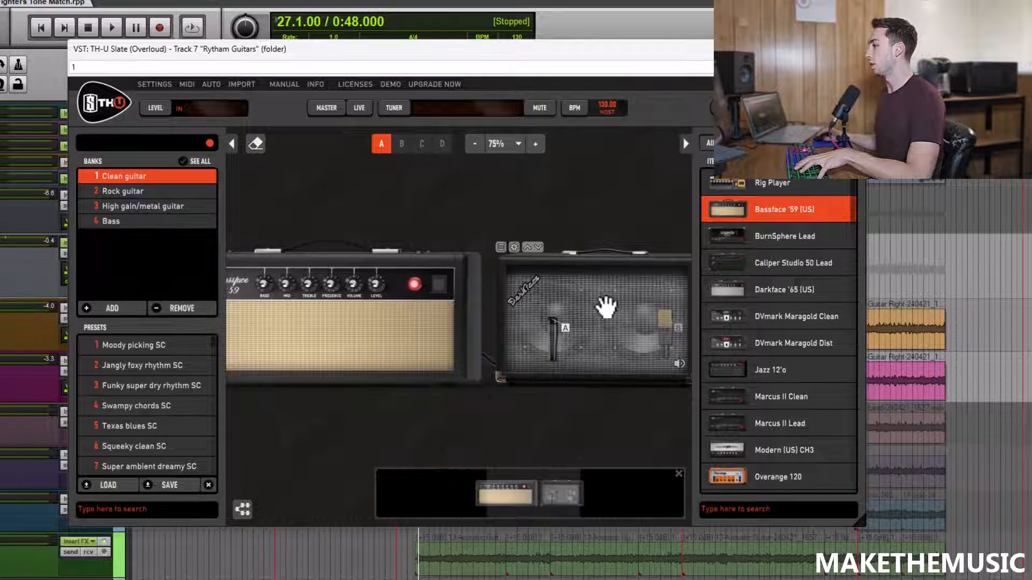
drag(624, 185, 541, 192)
right_click(526, 310)
mouse_move(476, 334)
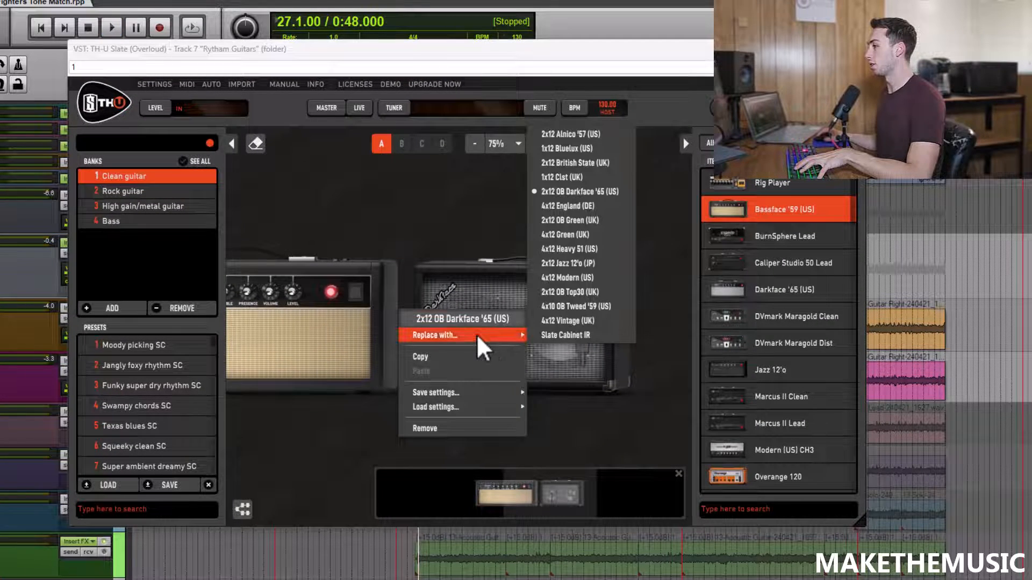
click(596, 291)
drag(391, 198, 520, 210)
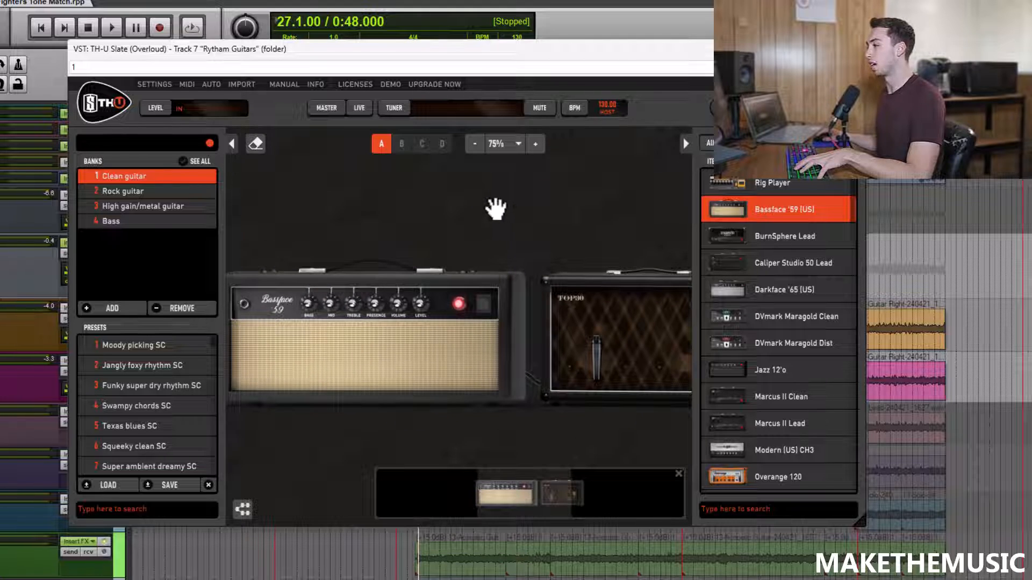
Step: Play back the rhythm guitars from bar 27 through the Bassface '59 amp and Top30 cabinet
key(space)
drag(443, 224, 416, 212)
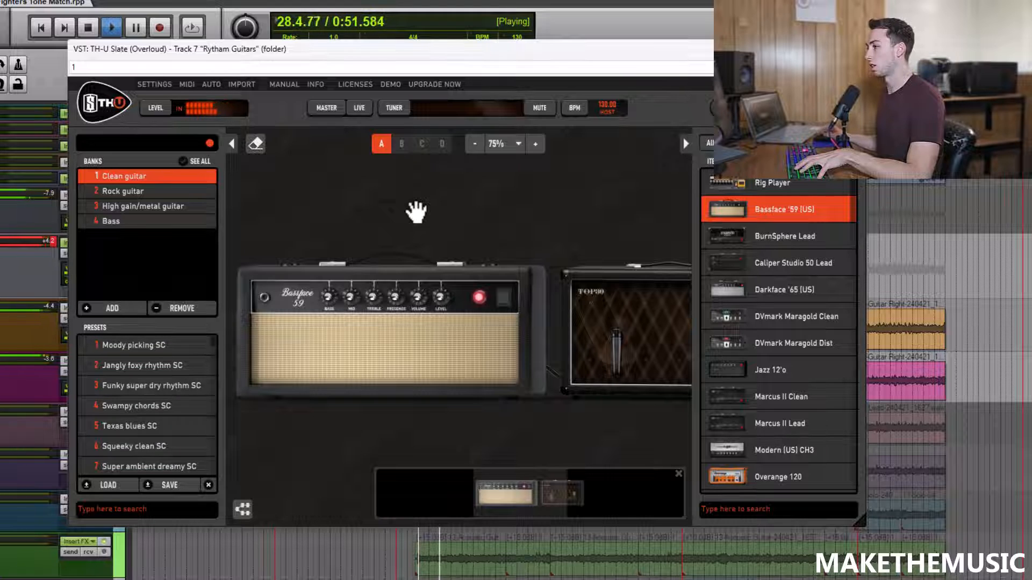
key(space)
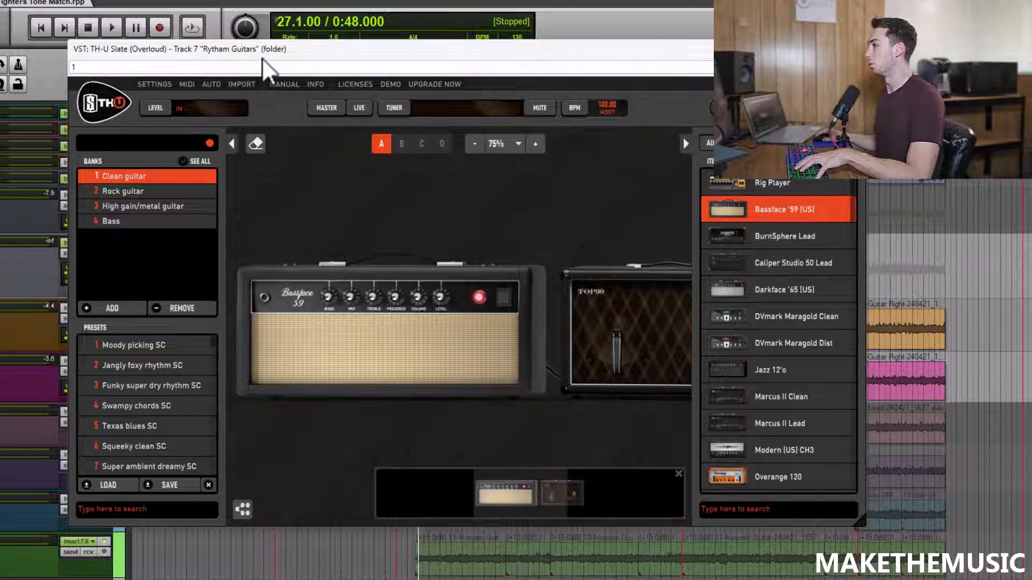
Step: Reset the Rytham Guitars folder volume to 0 dB and raise the track above it to about -9.14 dB during playback
drag(263, 49, 288, 47)
key(space)
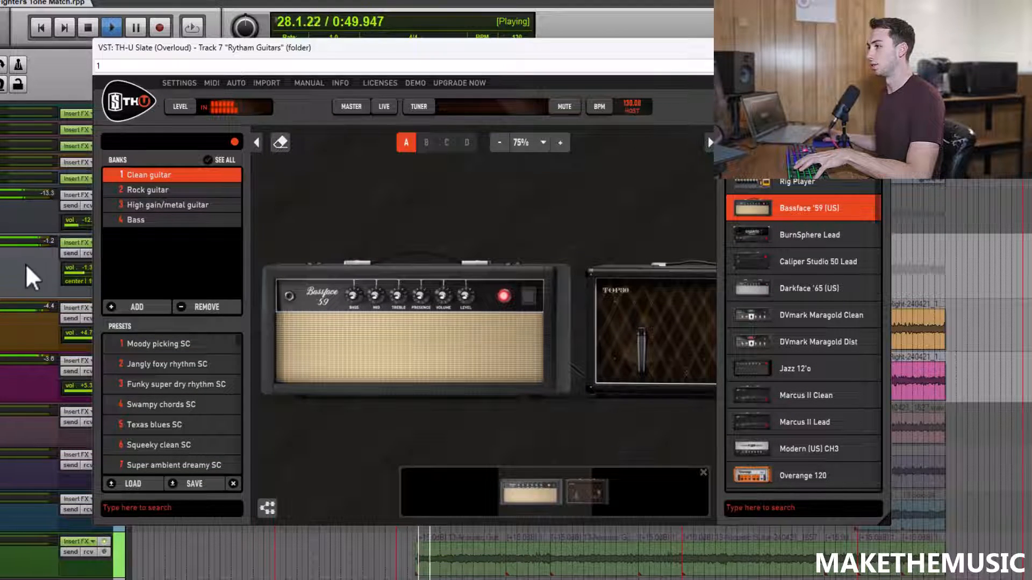
double_click(74, 269)
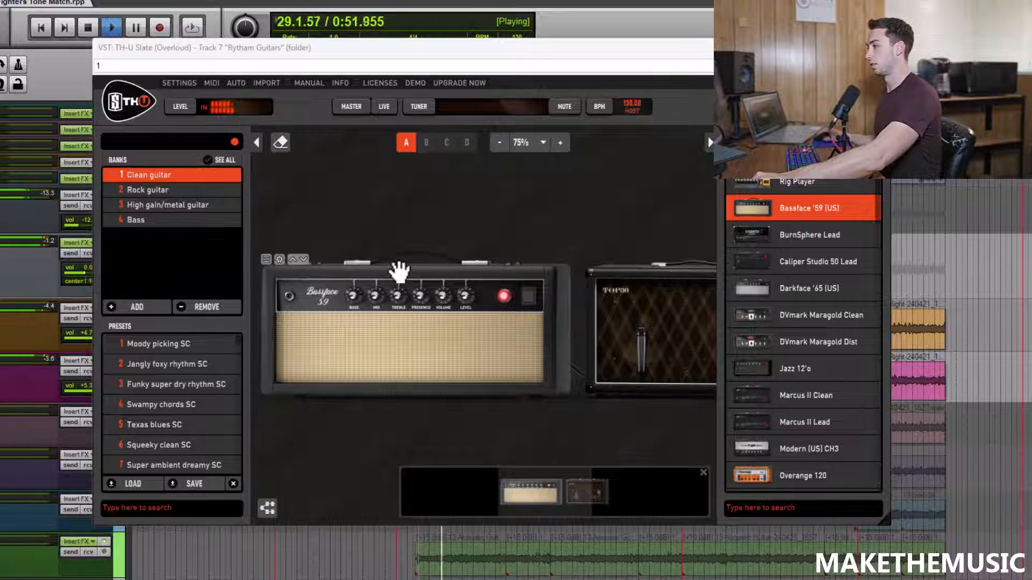
drag(78, 222, 81, 221)
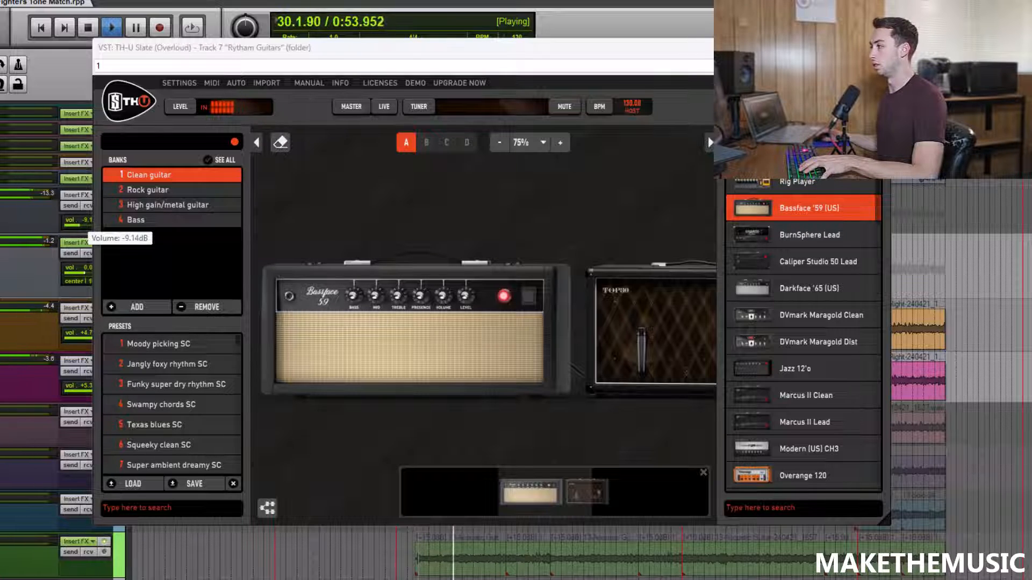
key(space)
Step: Add the Top30 (UK) Bright amp to the start of the chain and remove the Bassface '59 (US) amp
scroll(792, 277, down, 7)
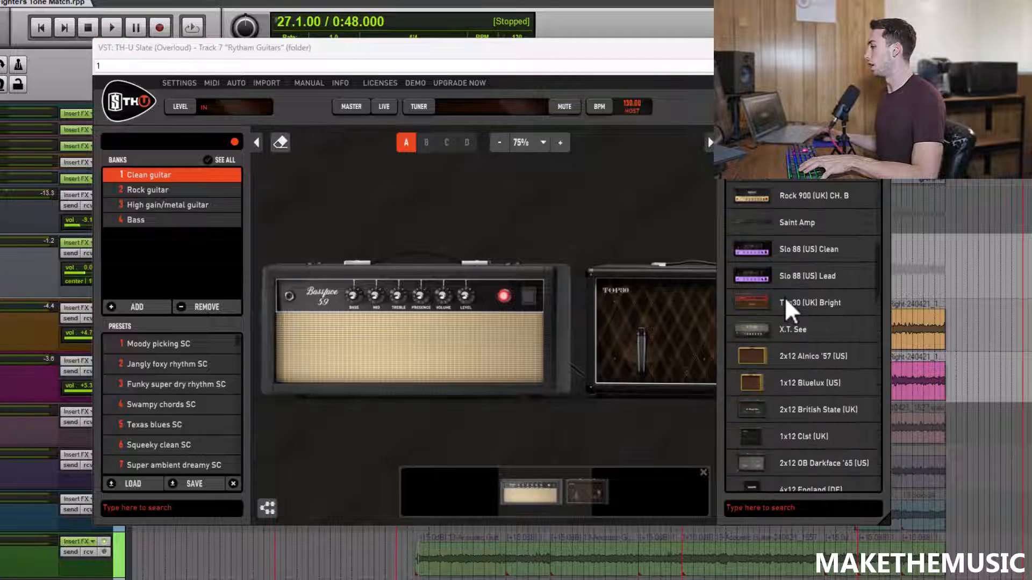
drag(779, 314, 380, 330)
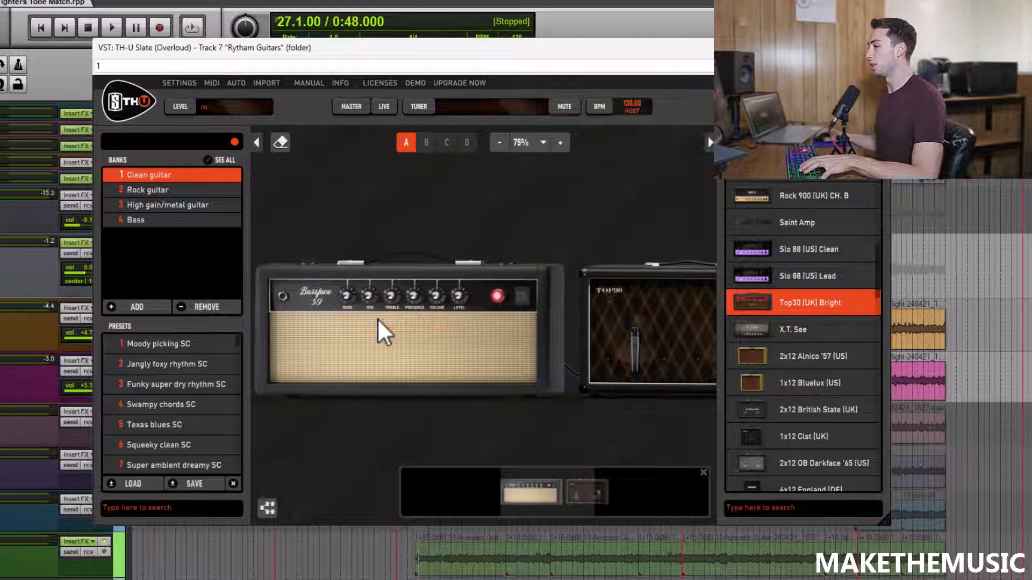
right_click(640, 329)
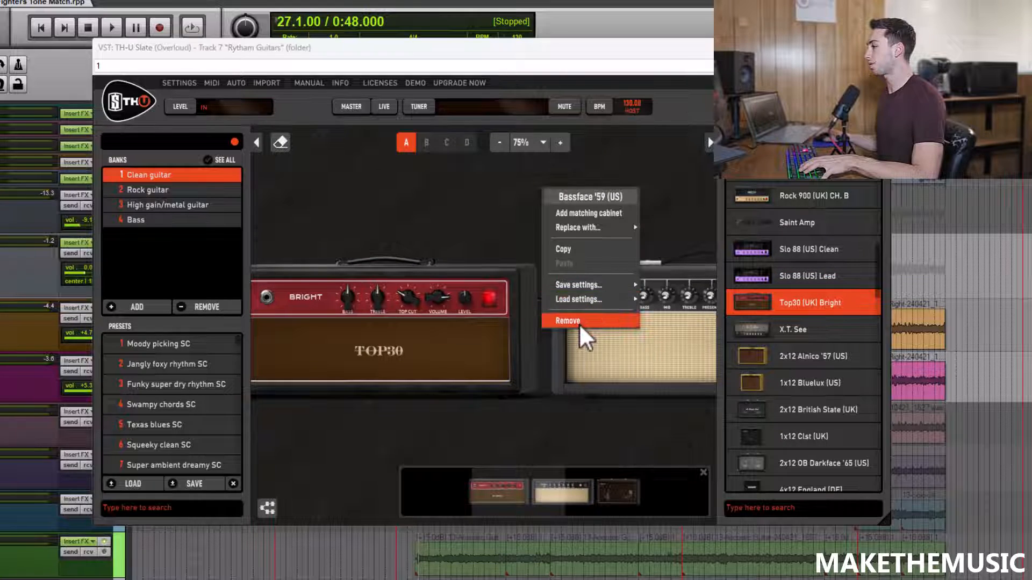
click(611, 322)
Step: Play the guitars through the Top30 amp and raise its Top Cut slightly, with the rig view enlarged to 100%
key(space)
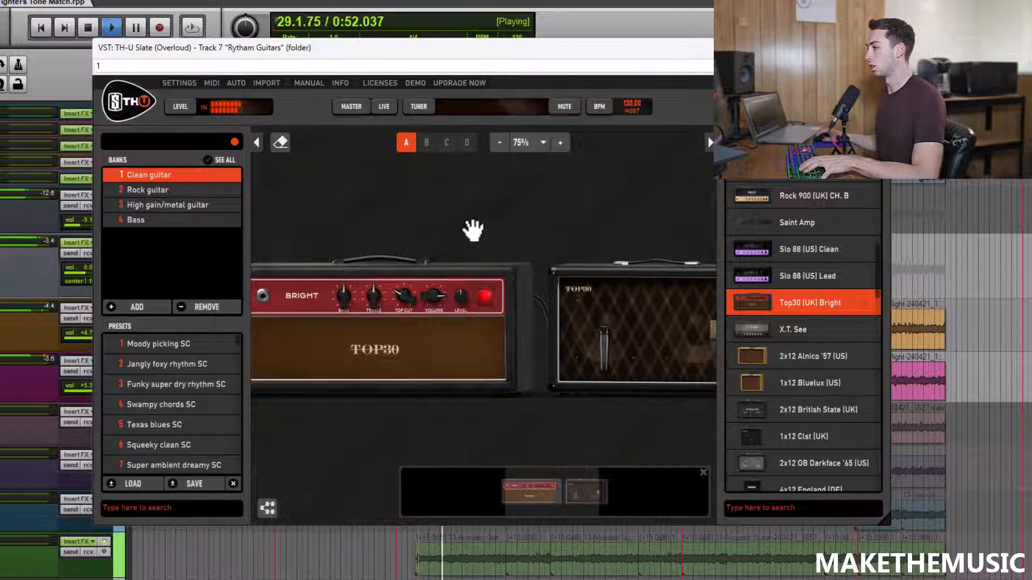
key(space)
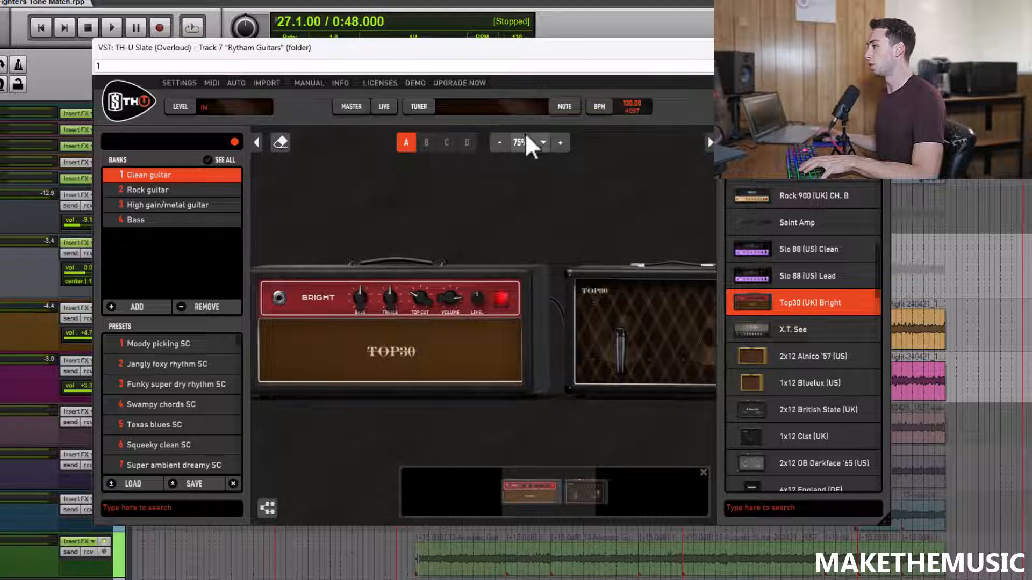
click(558, 143)
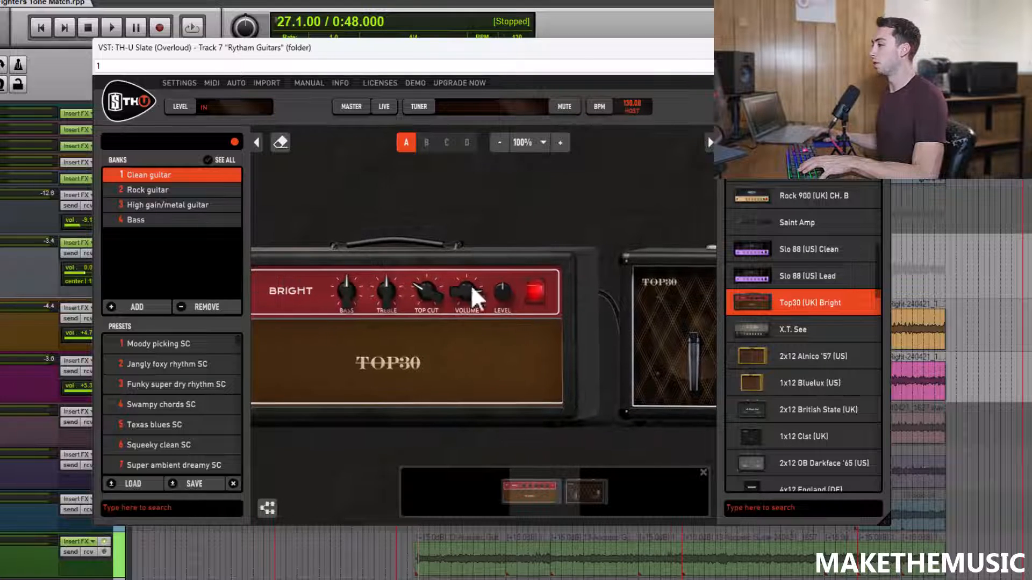
key(space)
drag(438, 300, 430, 268)
key(space)
key(space)
key(space)
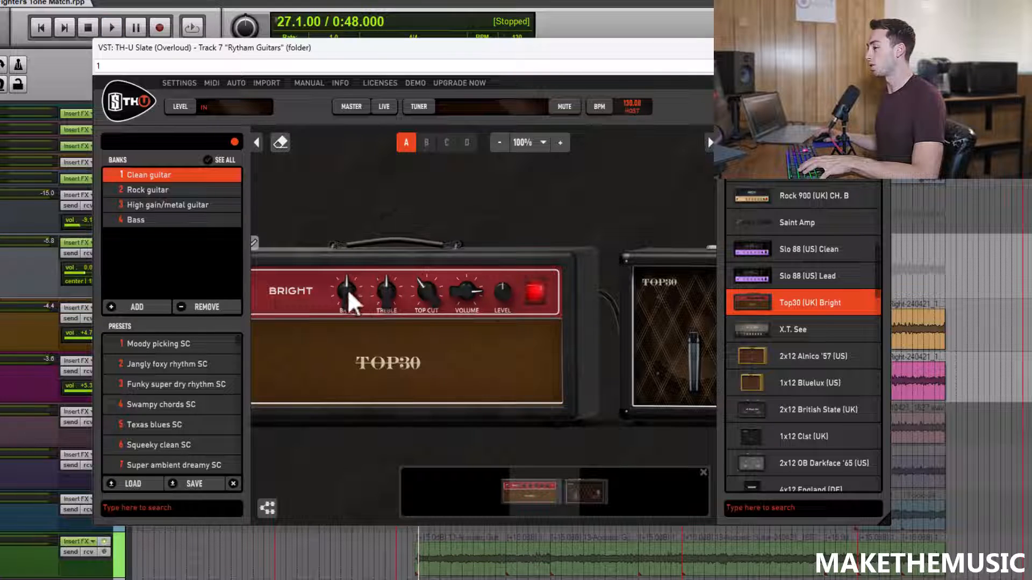
Step: Lower the Top30 amp's Bass and set its Treble to about 4.12 while the guitars play
key(space)
drag(348, 302, 386, 311)
key(space)
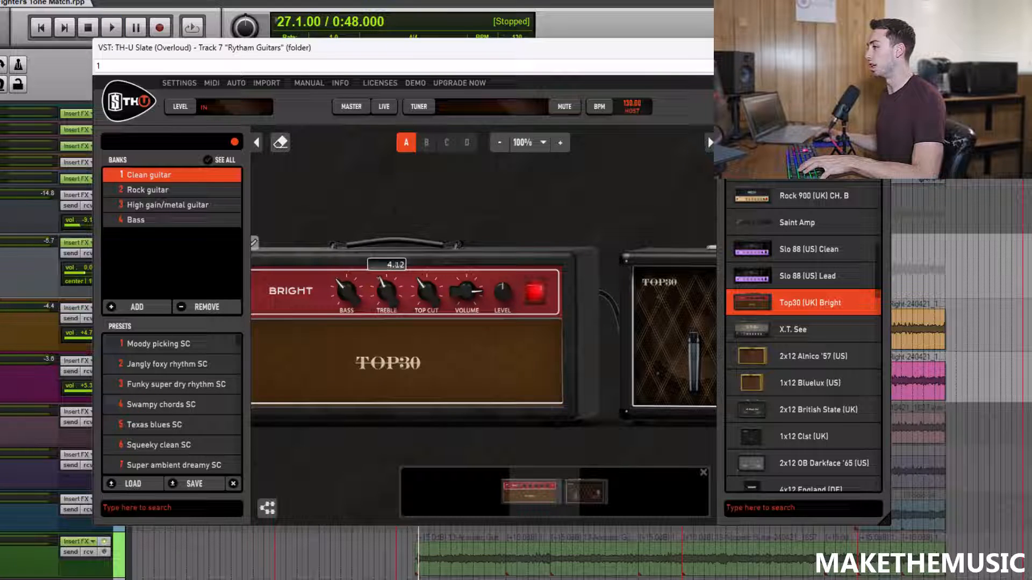
Step: Fine-tune the Top30 amp's Top Cut and nudge its Treble up slightly during playback
drag(516, 202, 475, 195)
key(space)
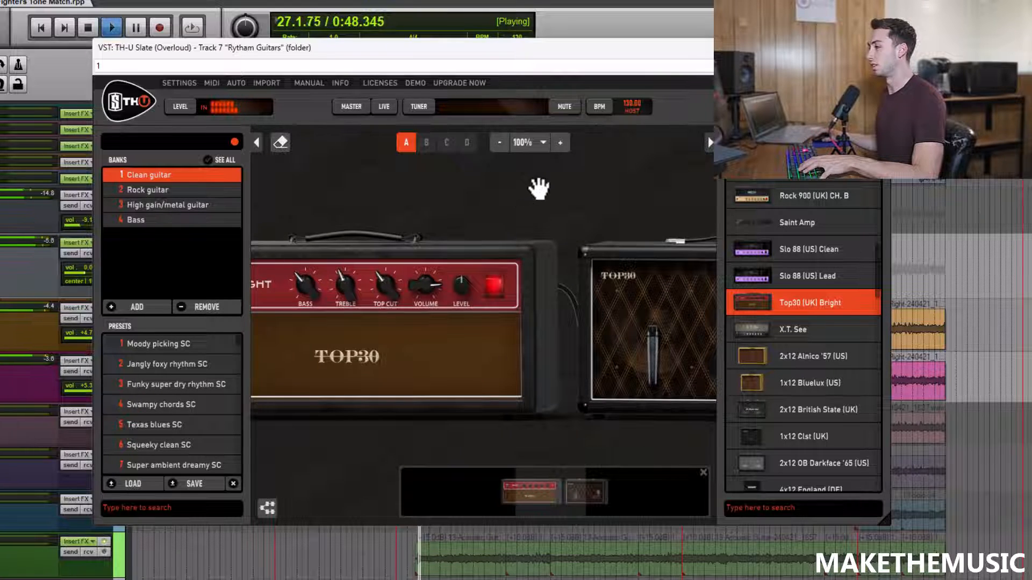
drag(382, 290, 382, 281)
drag(349, 286, 349, 279)
key(space)
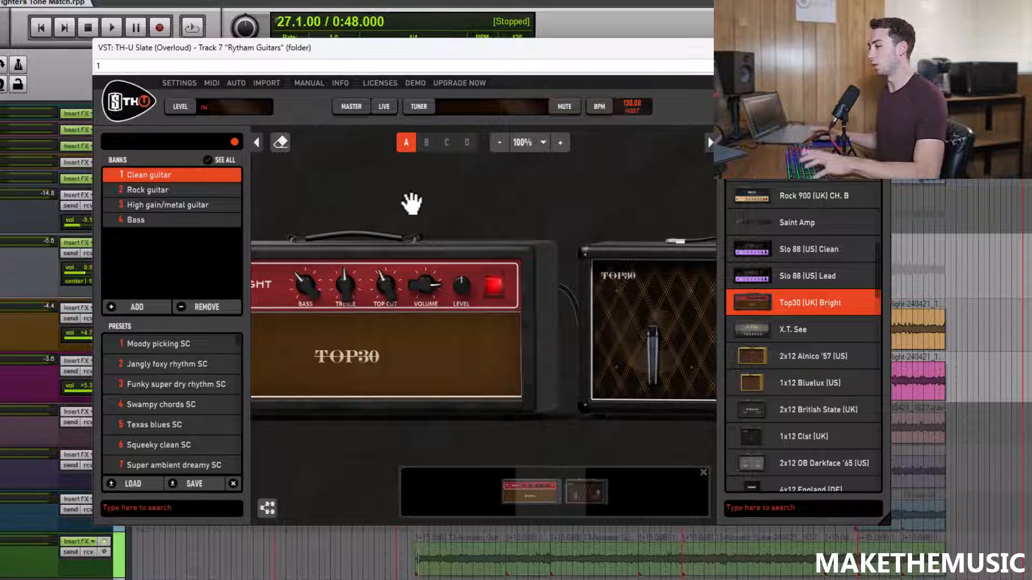
Step: Listen to the rhythm guitar tone in the full mix from bar 27 and solo the Rytham Guitars folder again
key(space)
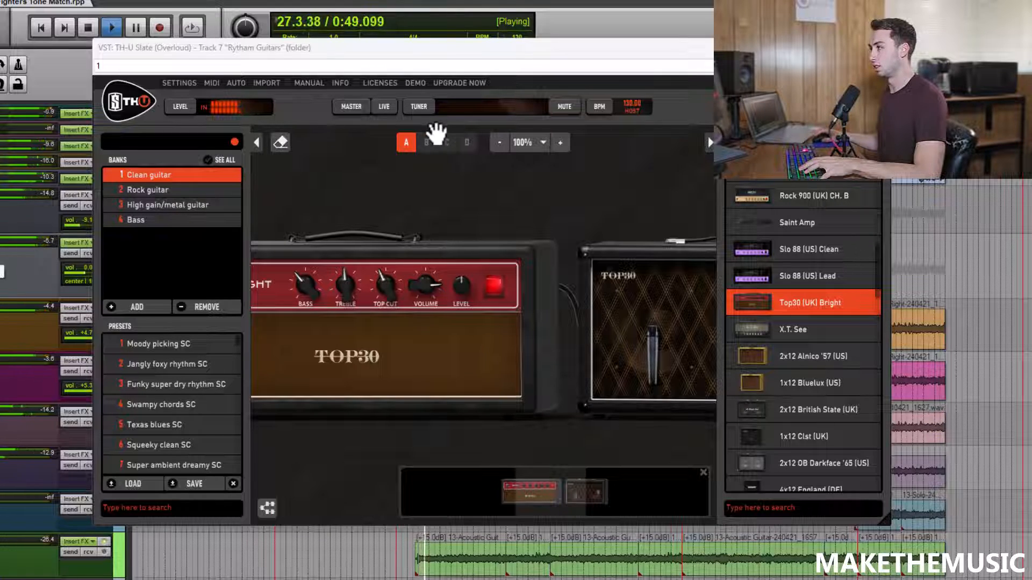
drag(403, 215, 518, 218)
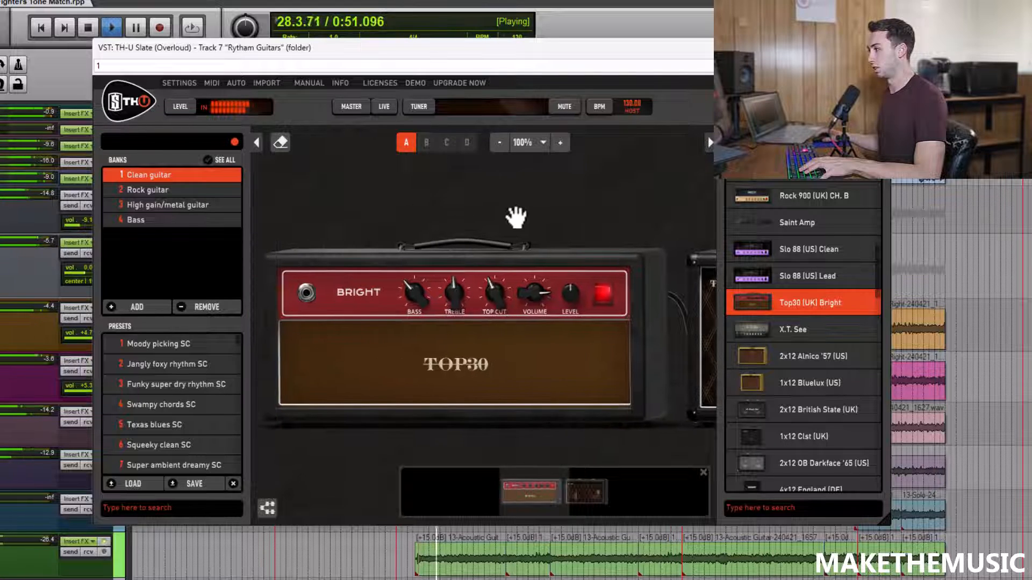
key(space)
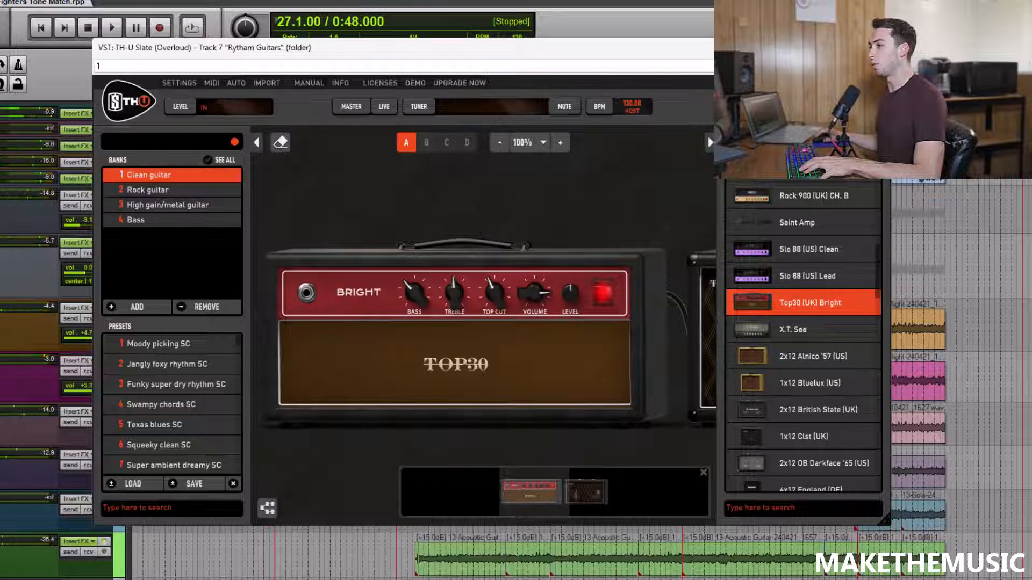
click(2, 245)
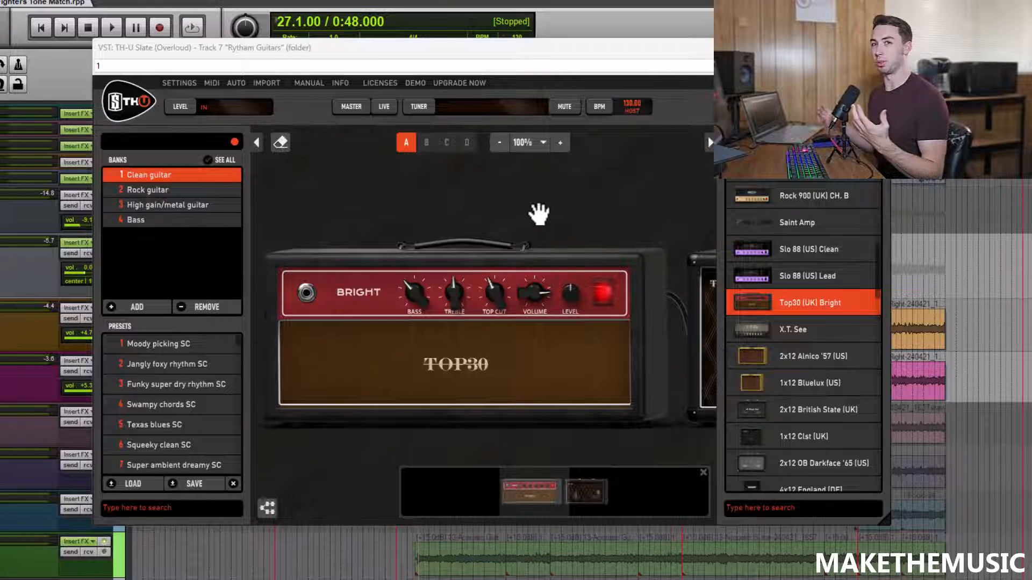
Step: Try the Top30 amp's Volume at 10.0 and at low settings during playback, and settle on a moderately high setting
mouse_move(529, 255)
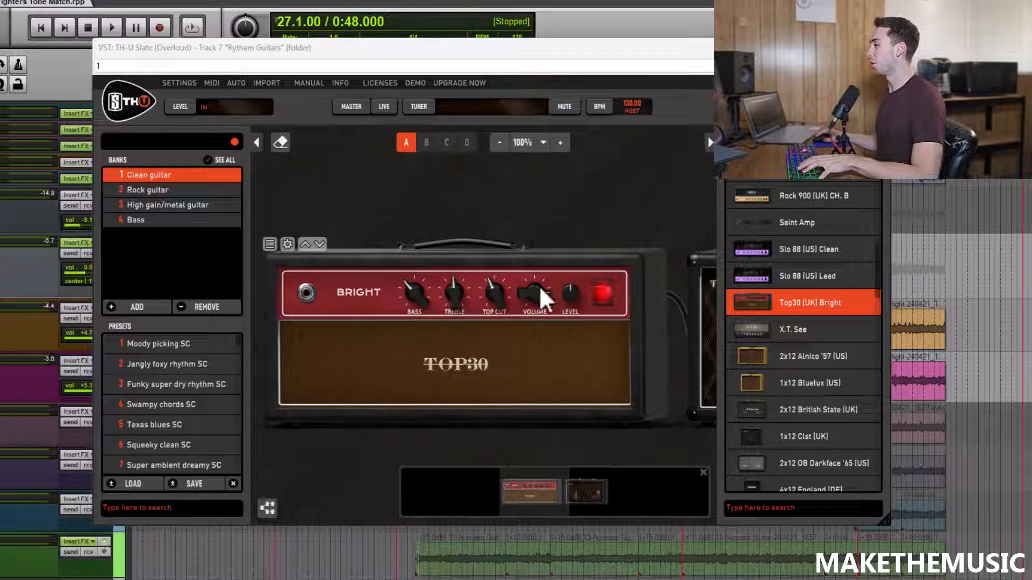
key(space)
drag(544, 297, 544, 253)
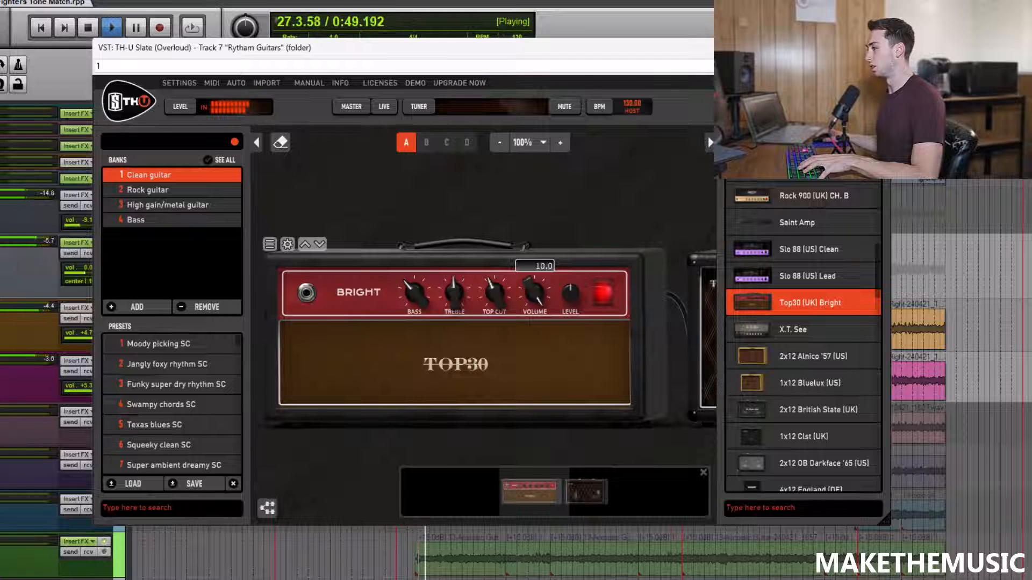
key(space)
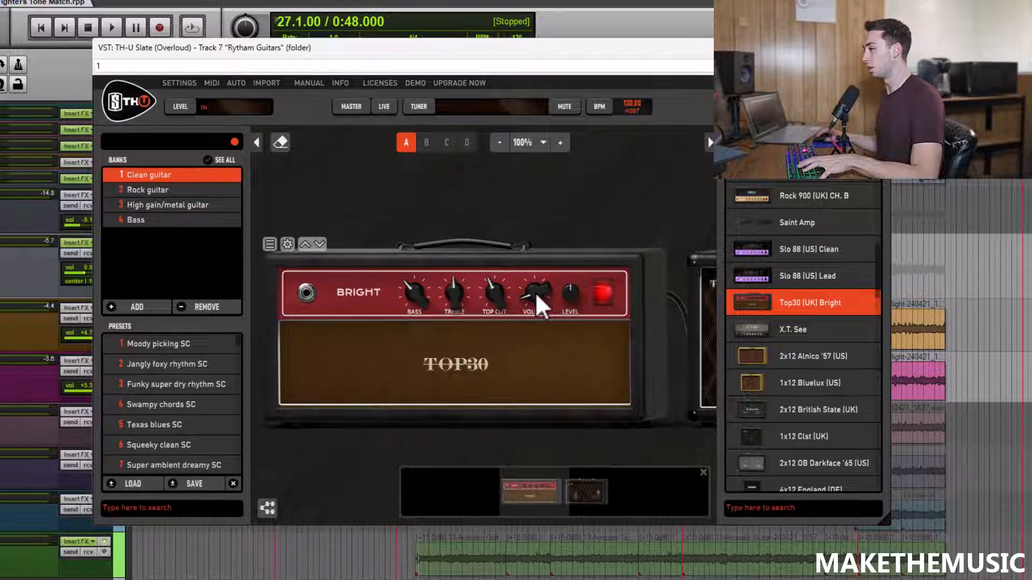
key(space)
key(space)
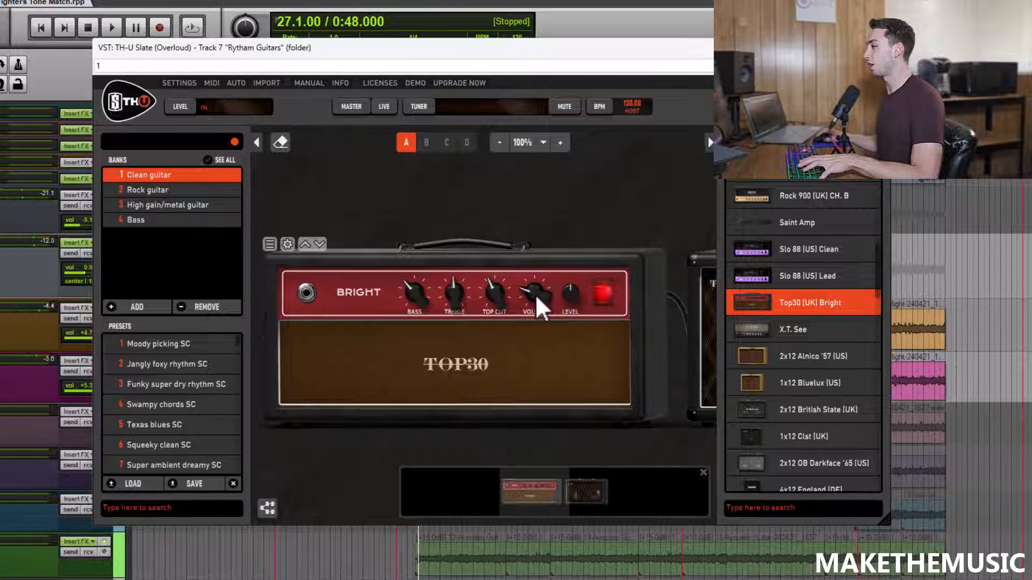
click(536, 298)
key(space)
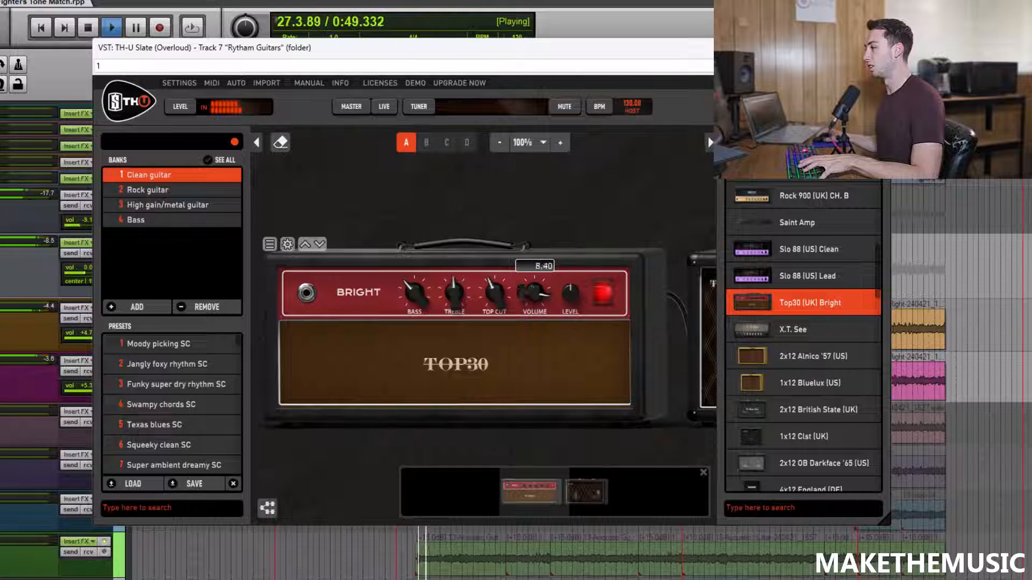
key(space)
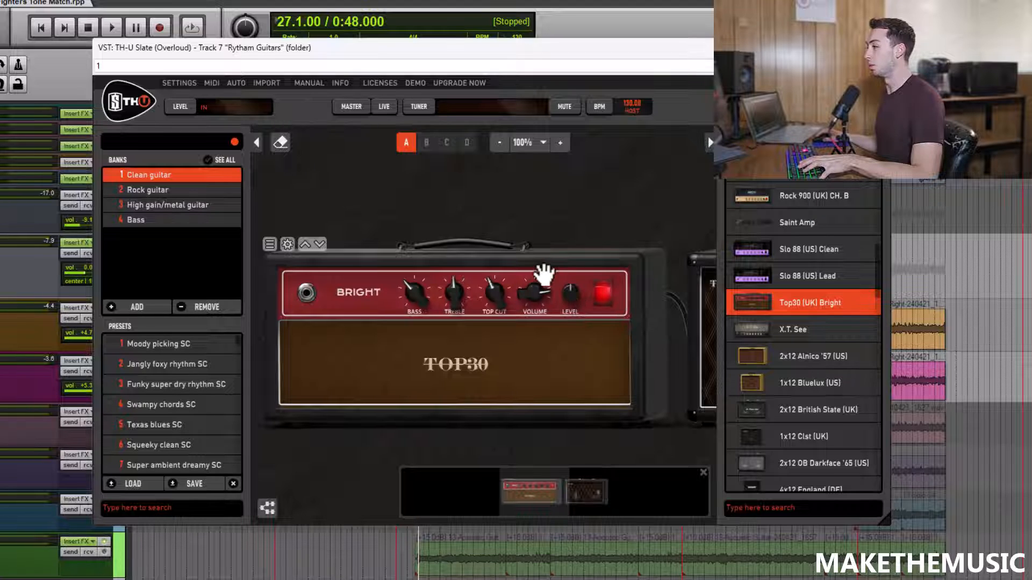
Step: Try the TubeMicD1 [C] as microphone A on the Top30 cabinet, shifting it slightly right while the guitars play
drag(552, 223, 353, 193)
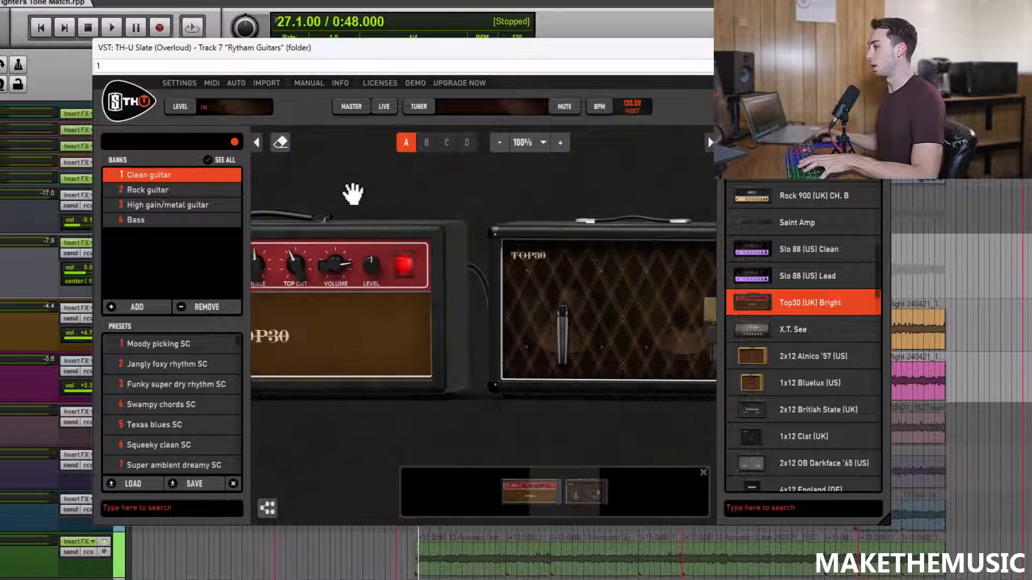
drag(610, 194, 528, 214)
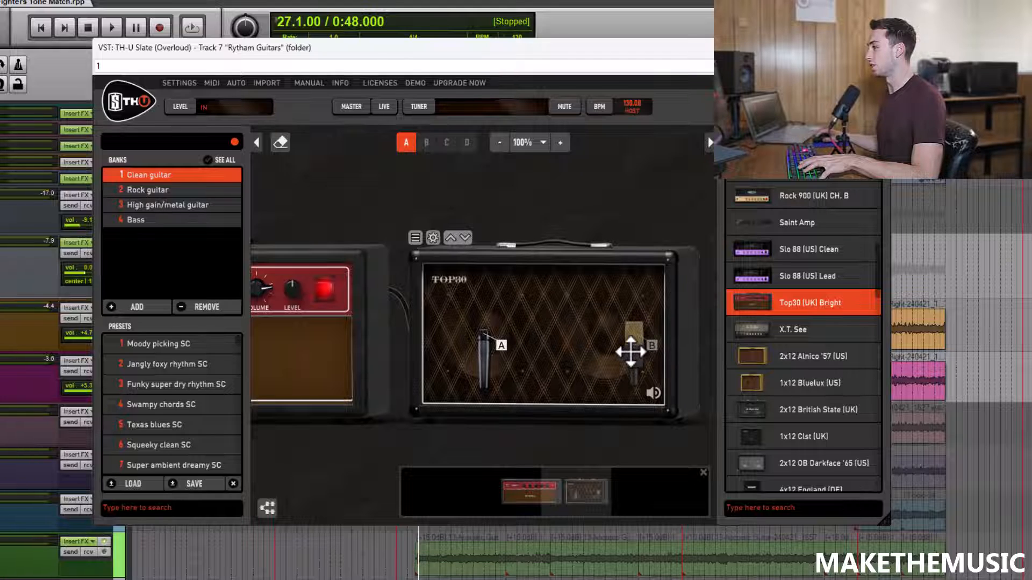
click(486, 346)
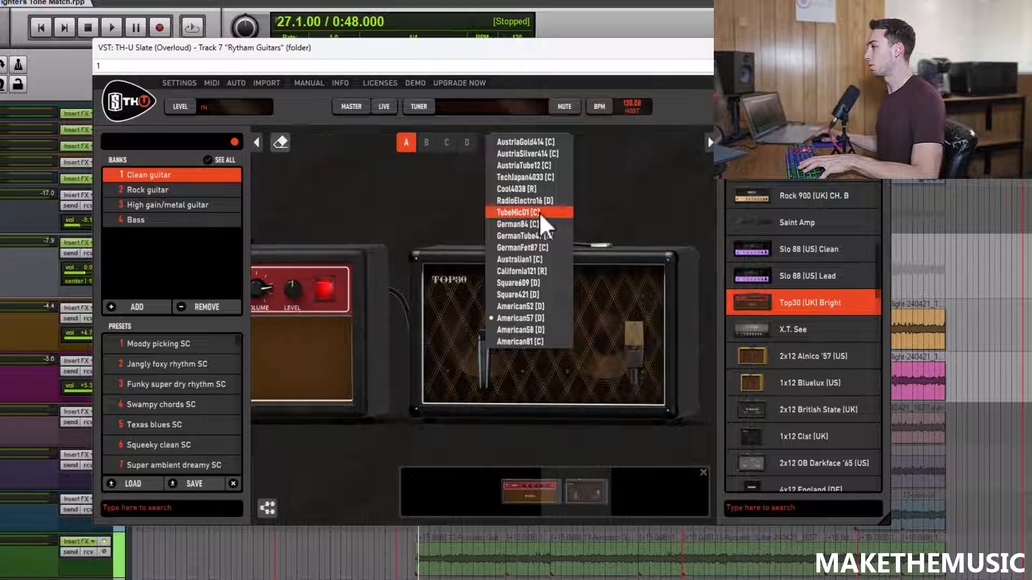
click(540, 214)
key(space)
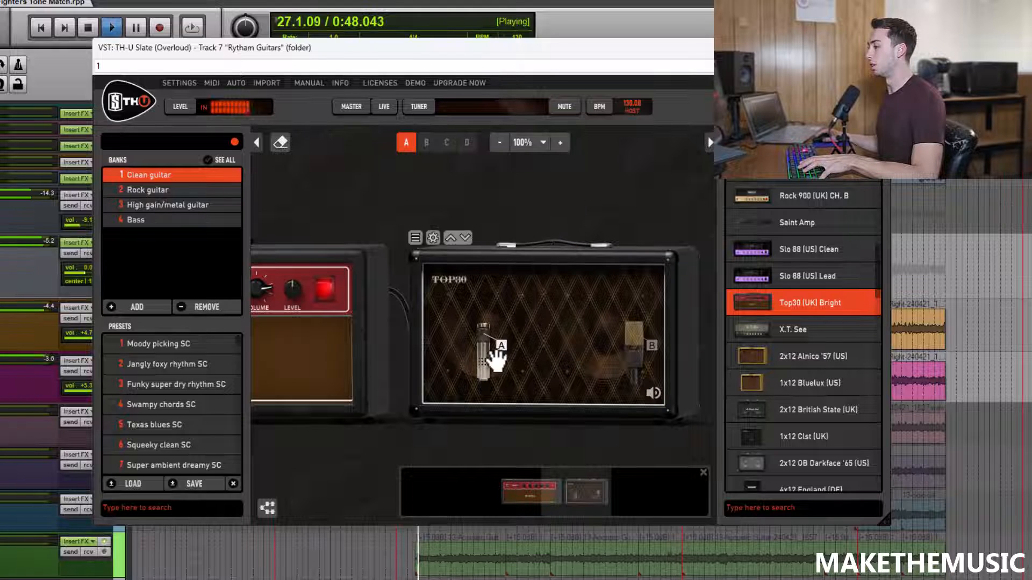
key(space)
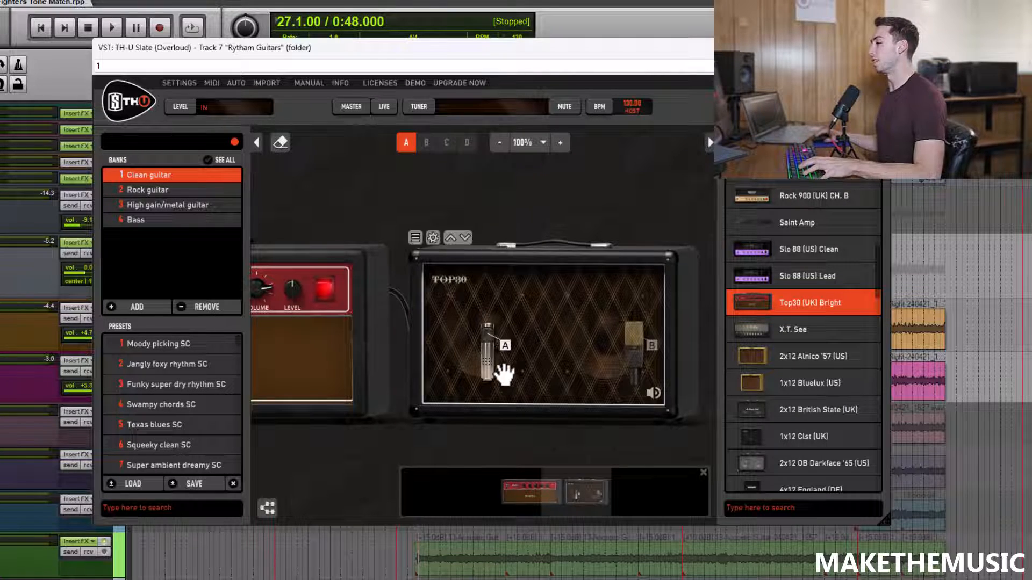
Step: Try the AustriaTube12 [C] as the Top30 cabinet's microphone A during playback
key(space)
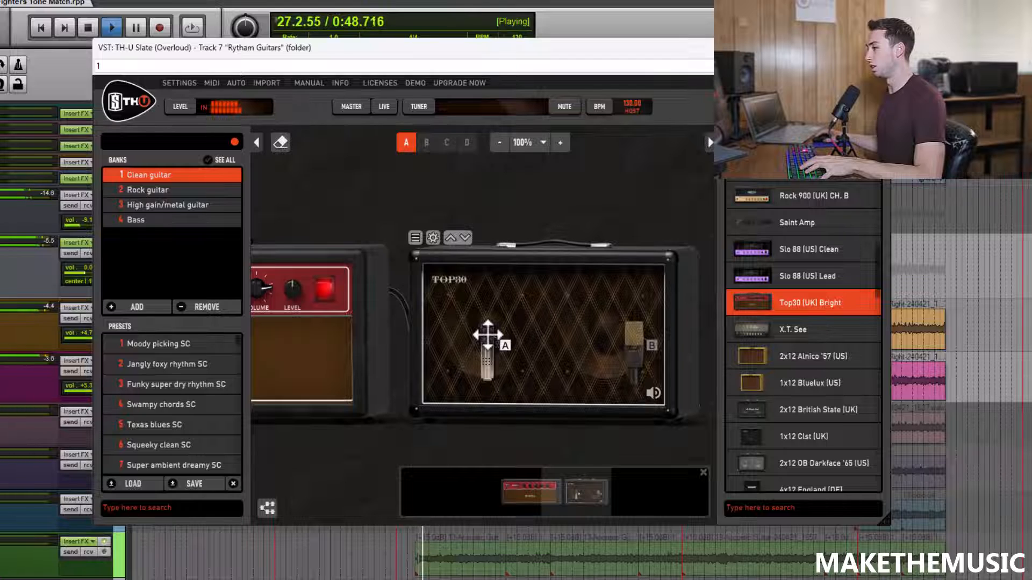
click(487, 334)
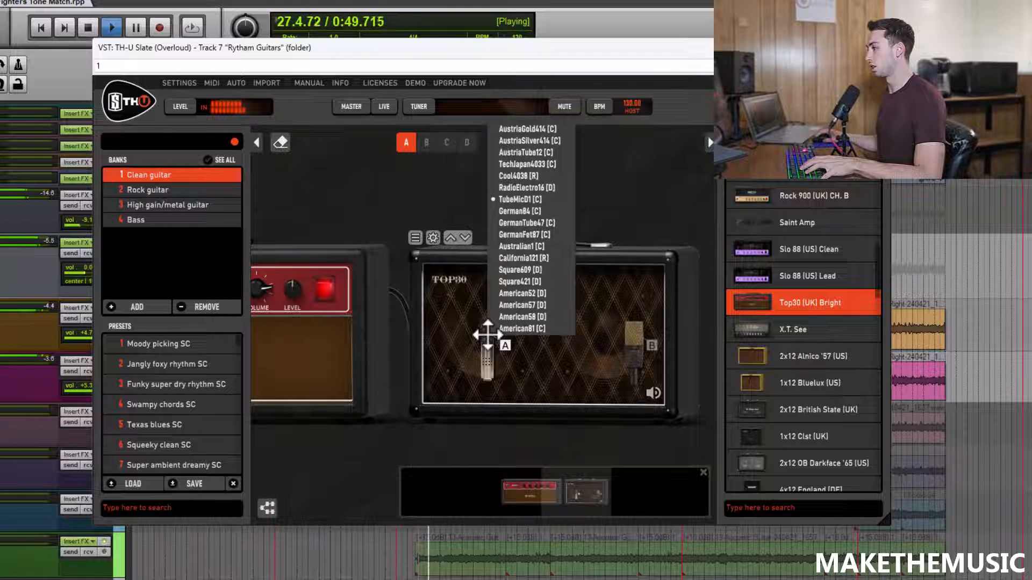
click(546, 154)
key(space)
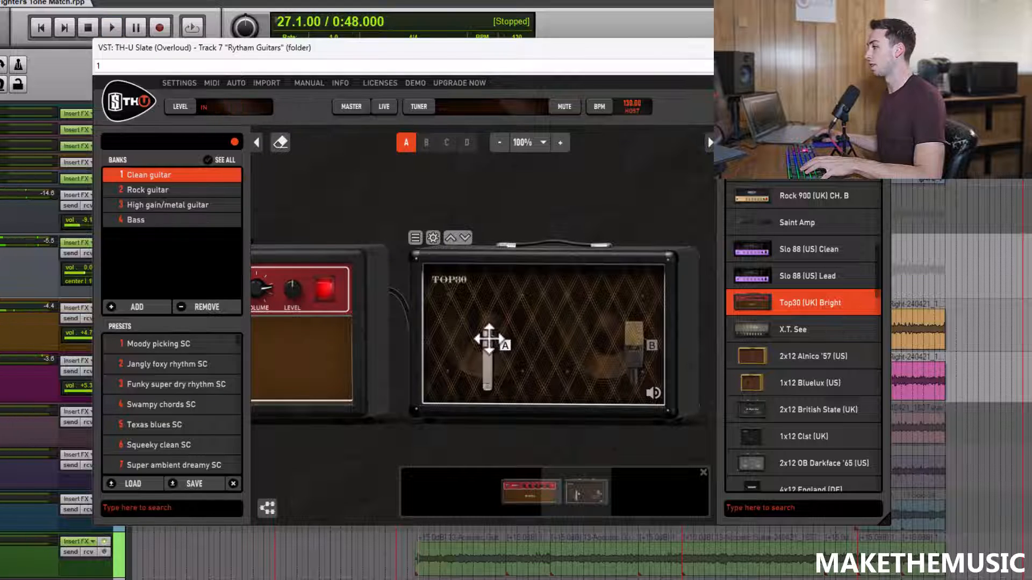
Step: Change the Top30 cabinet's microphone A to GermanTube47 [C] and shift it slightly right while the guitars play
click(488, 338)
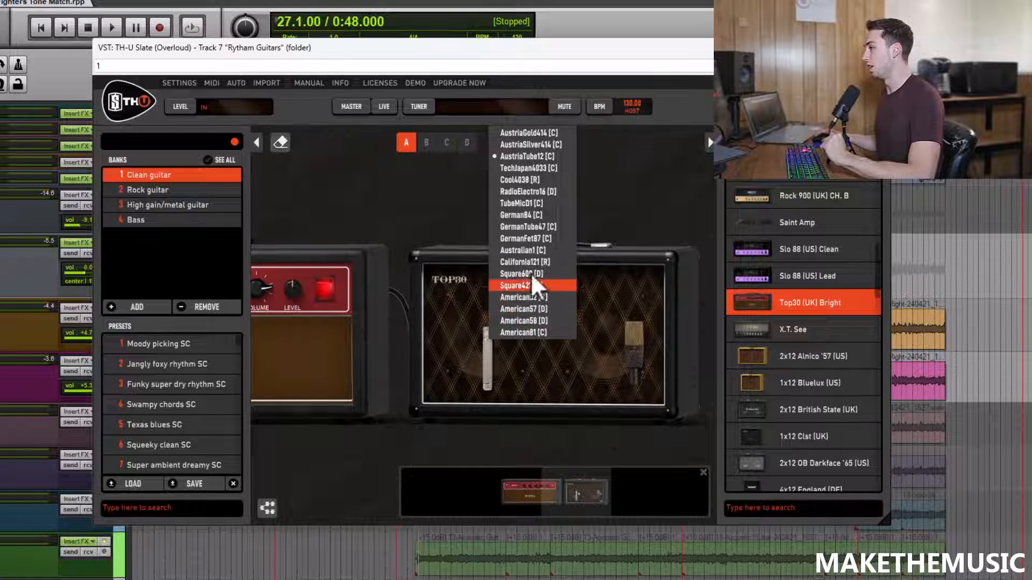
click(537, 225)
key(space)
drag(486, 338, 493, 342)
key(space)
Step: Raise the Top30 amp's Treble and set its Volume to about 8.60 during playback
drag(422, 192, 510, 217)
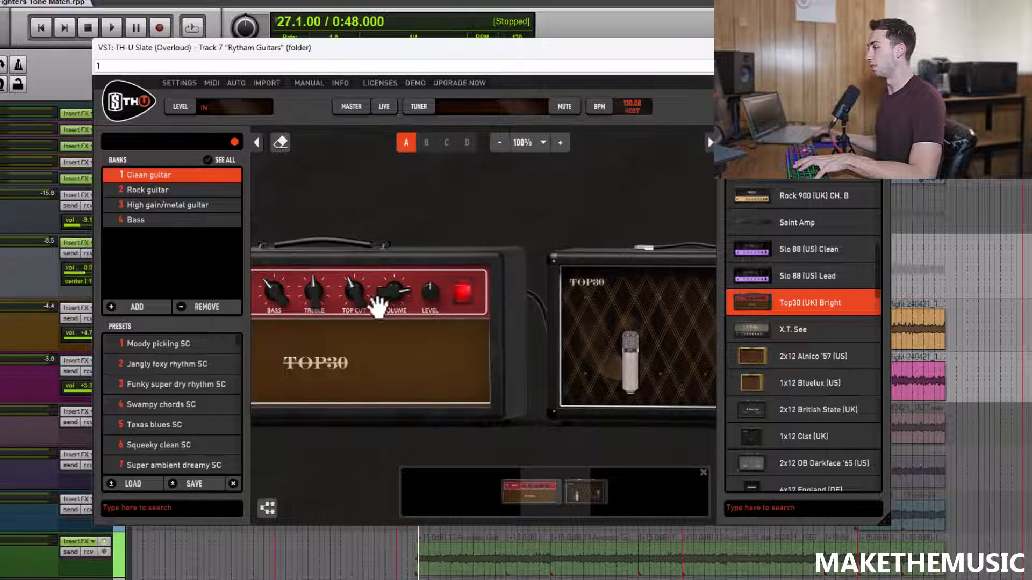
key(space)
drag(361, 295, 309, 293)
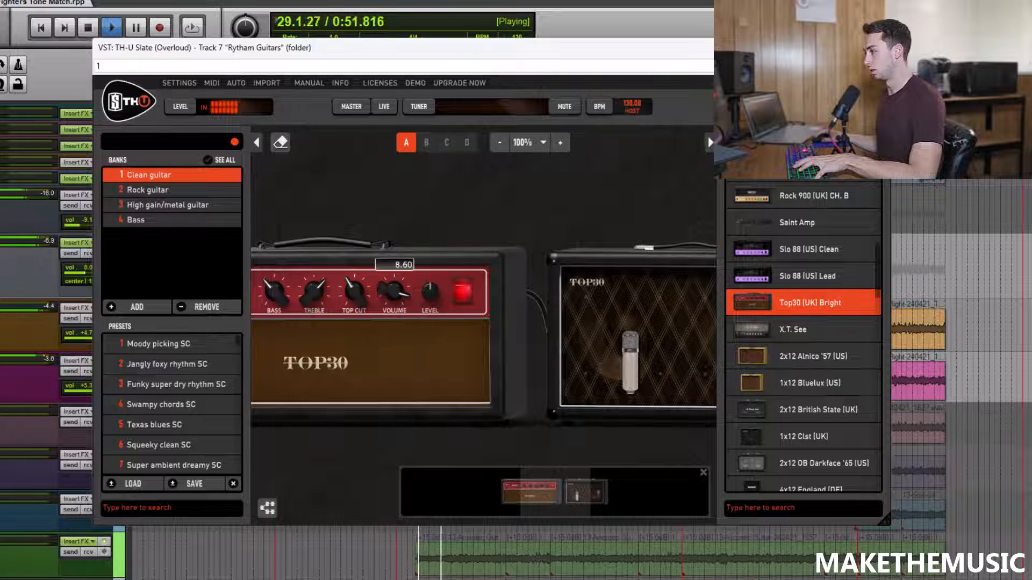
drag(588, 230, 307, 210)
key(space)
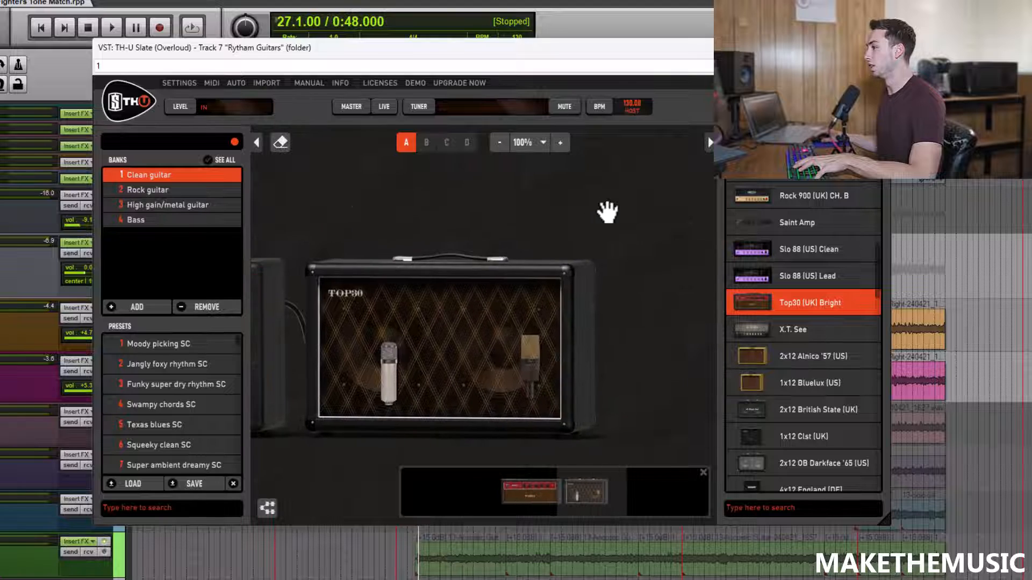
Step: Insert the BeeDeeToo overdrive pedal in front of the Top30 amp
drag(608, 213, 747, 192)
click(825, 148)
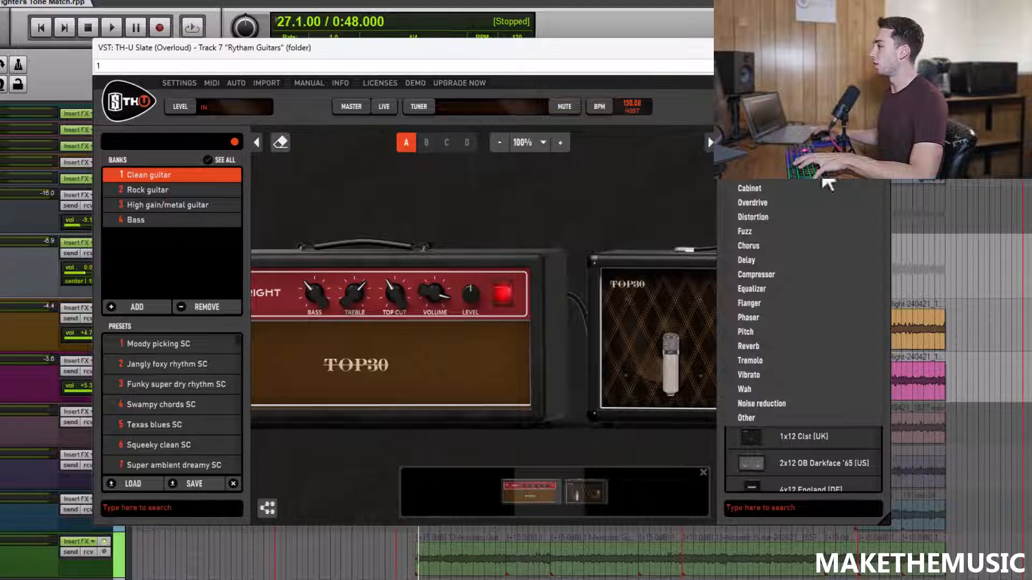
click(789, 204)
drag(543, 180, 709, 161)
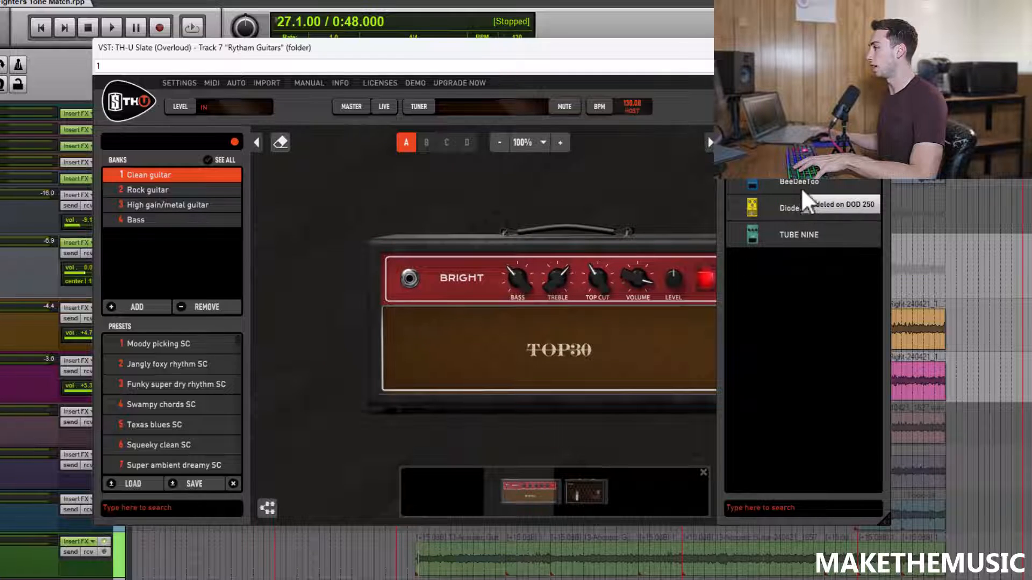
drag(800, 186, 336, 328)
Step: Audition the guitars through the BeeDeeToo pedal, trying its Level, Tone and Drive controls
key(space)
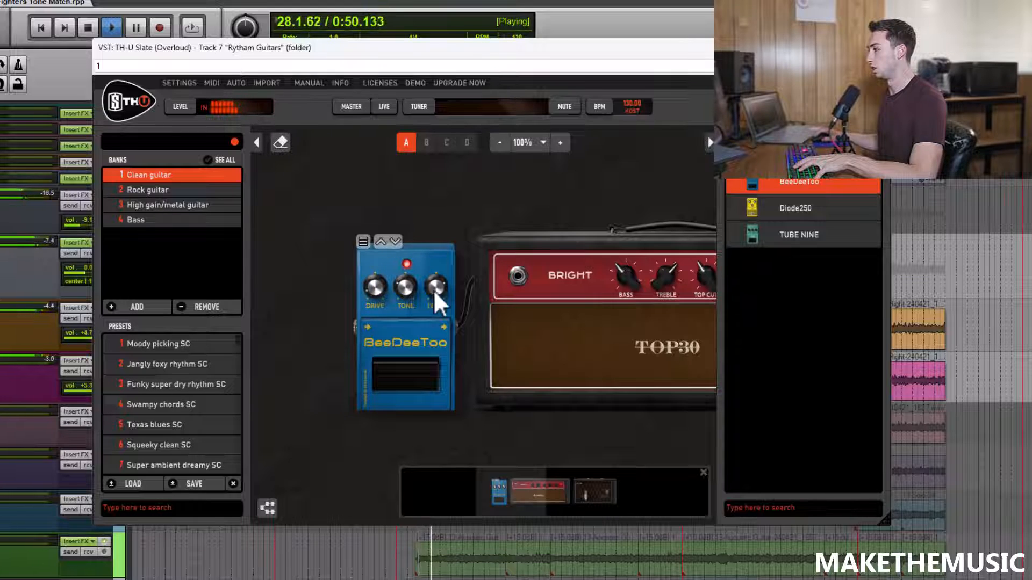
drag(434, 291, 406, 286)
drag(432, 286, 377, 283)
key(space)
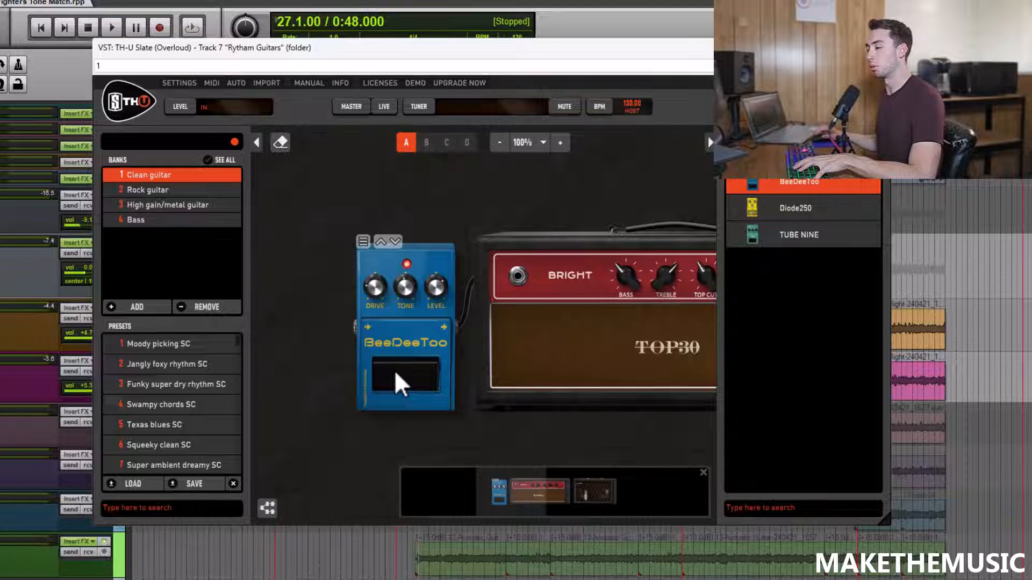
key(space)
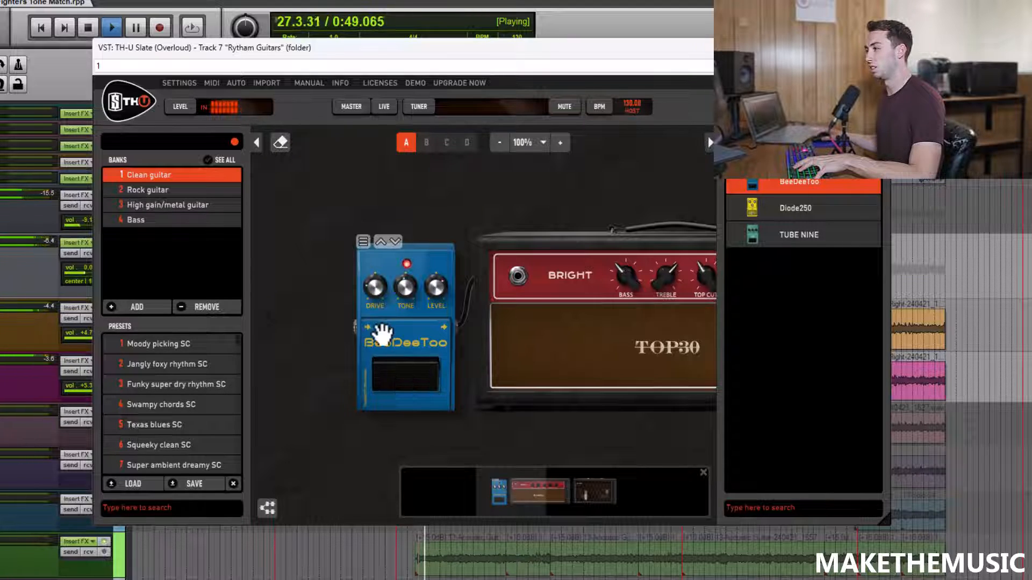
key(space)
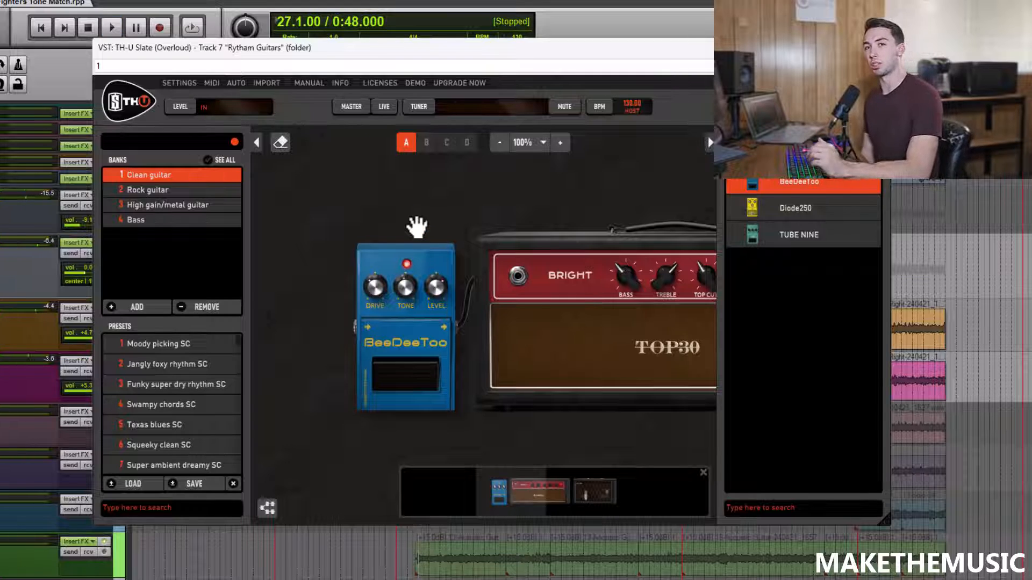
Step: Compare the overdriven guitars on their own with how they sit in the full mix
key(space)
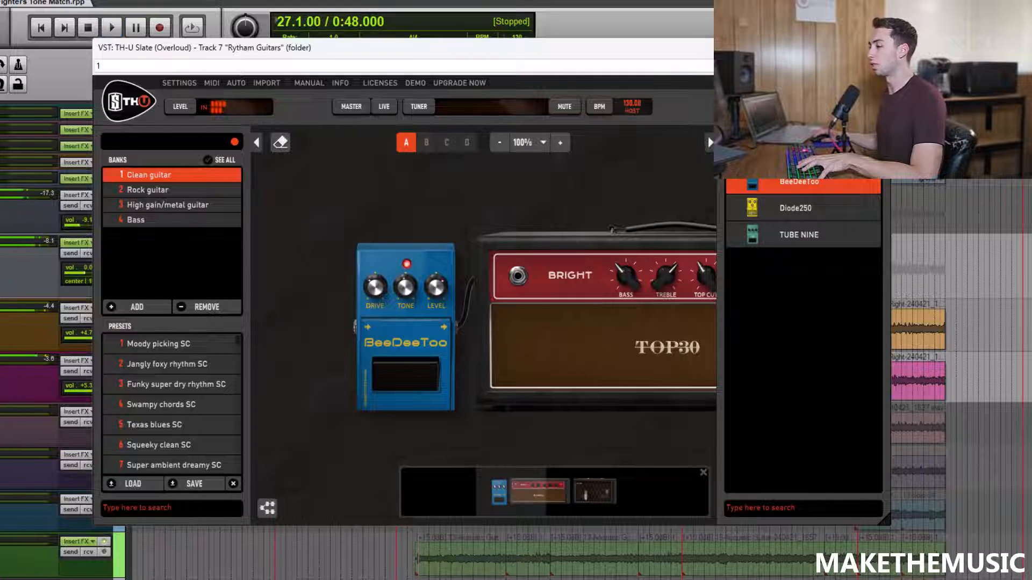
key(space)
mouse_move(499, 225)
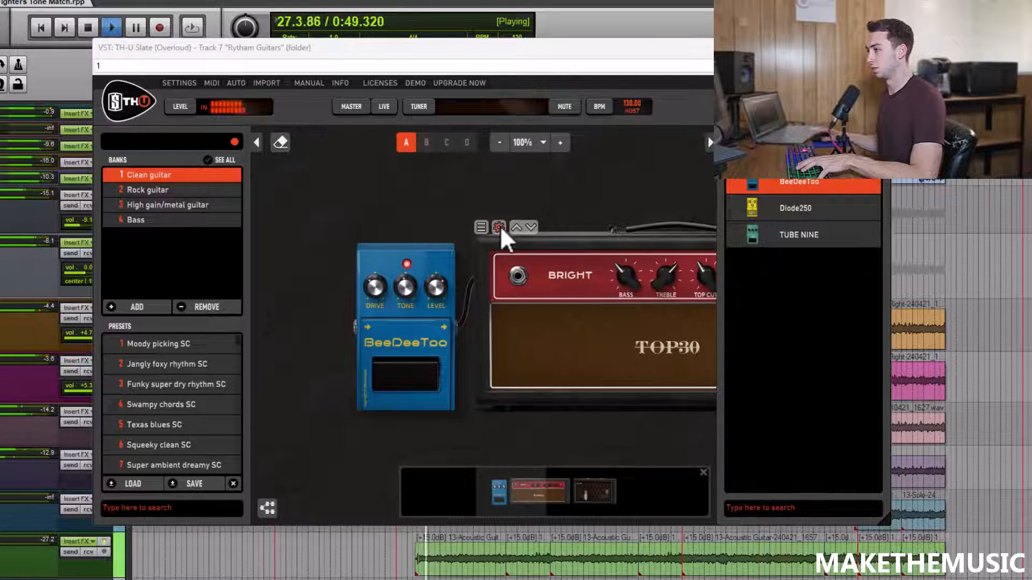
mouse_move(384, 237)
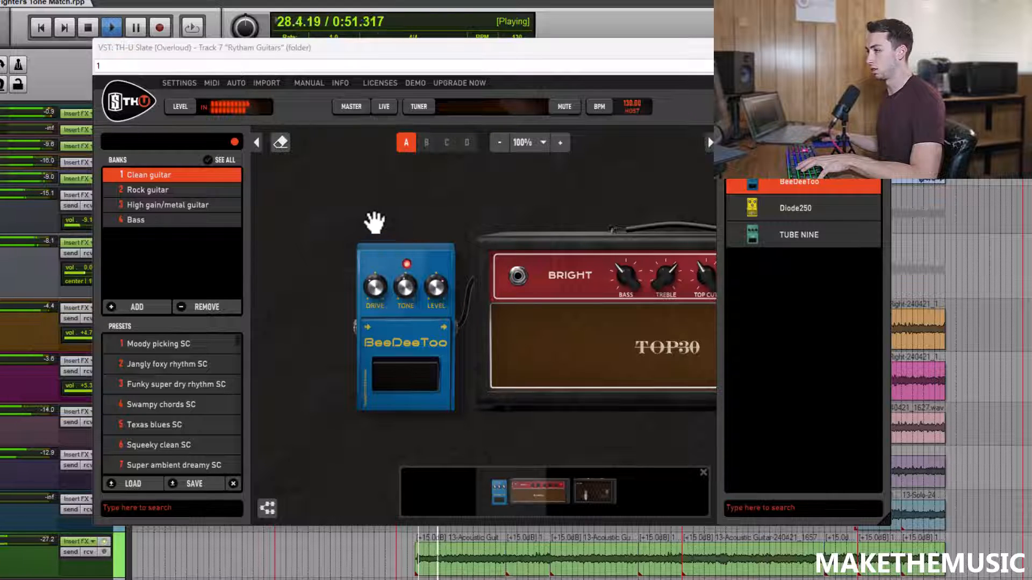
key(space)
Step: Add a Room Reverb after the Top30 cabinet
drag(553, 203, 409, 206)
drag(594, 180, 338, 184)
drag(518, 193, 433, 190)
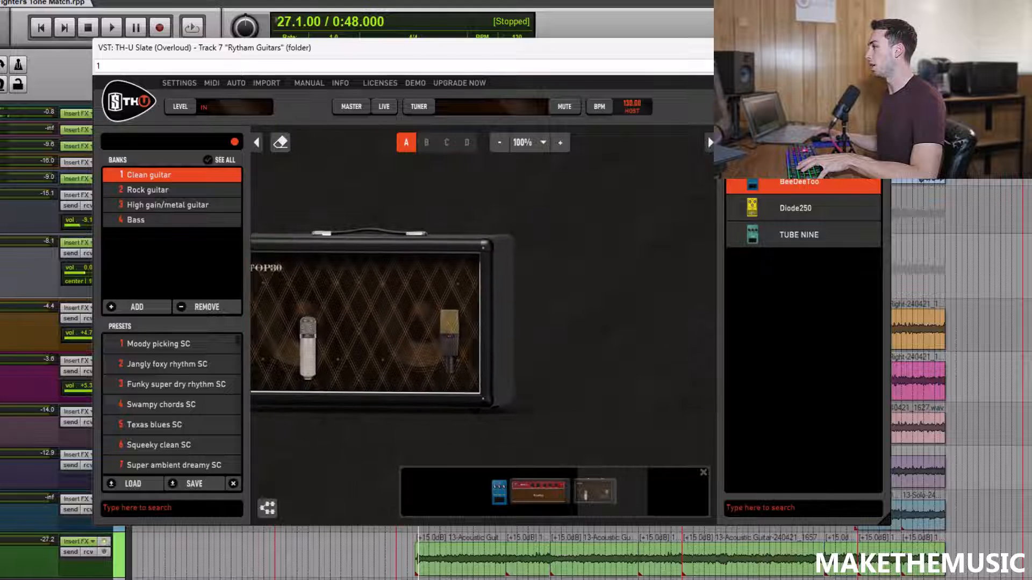
click(796, 157)
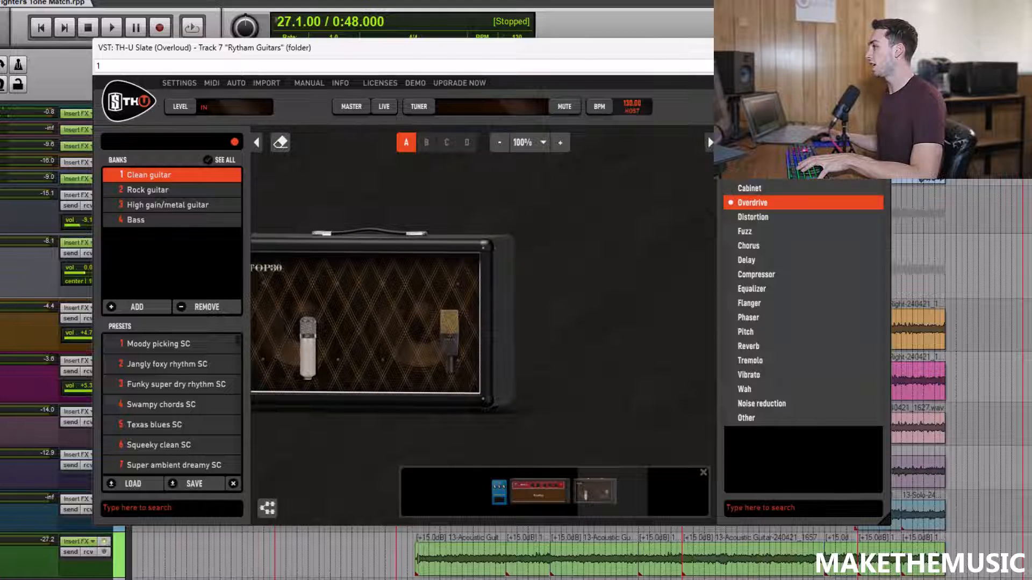
click(770, 346)
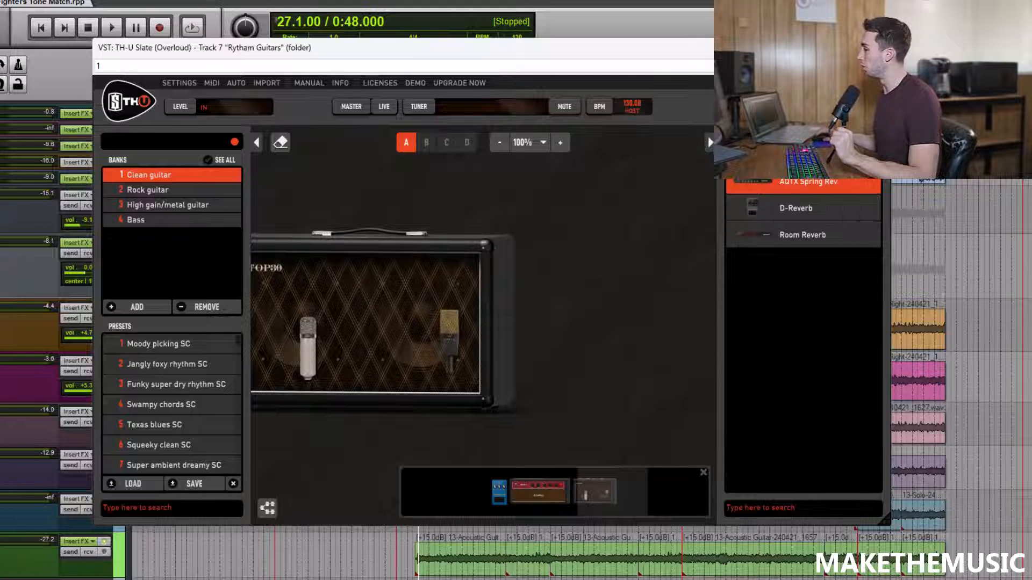
drag(845, 244, 591, 320)
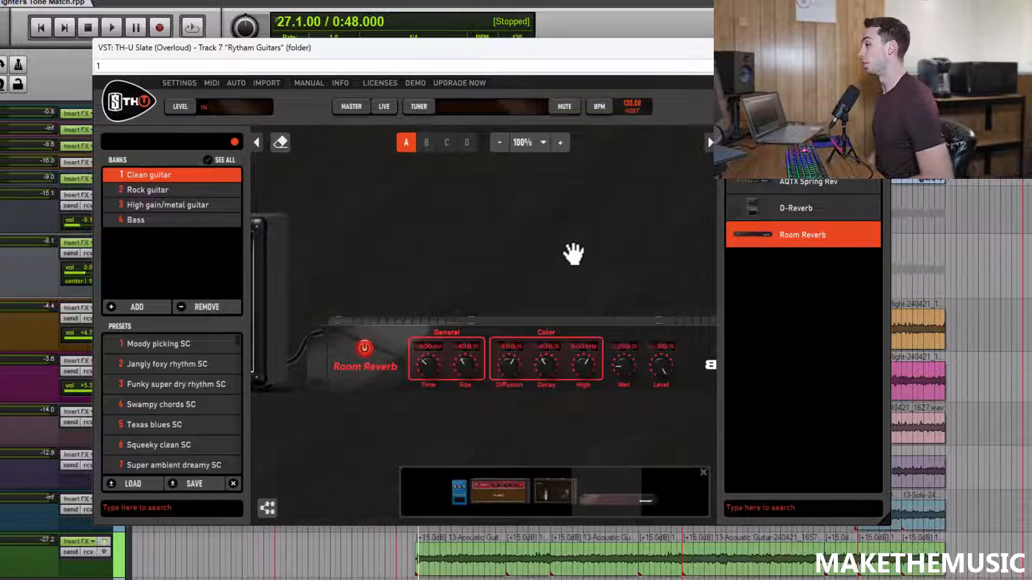
Step: Play the guitars through the Room Reverb and lower its Wet amount to about 13%
key(space)
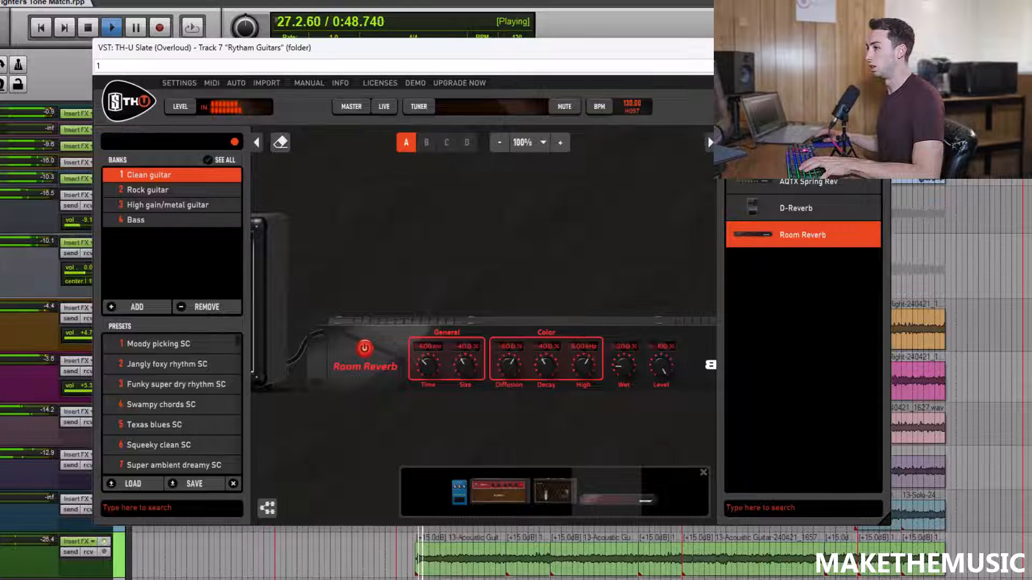
key(space)
drag(627, 367, 627, 446)
key(space)
key(space)
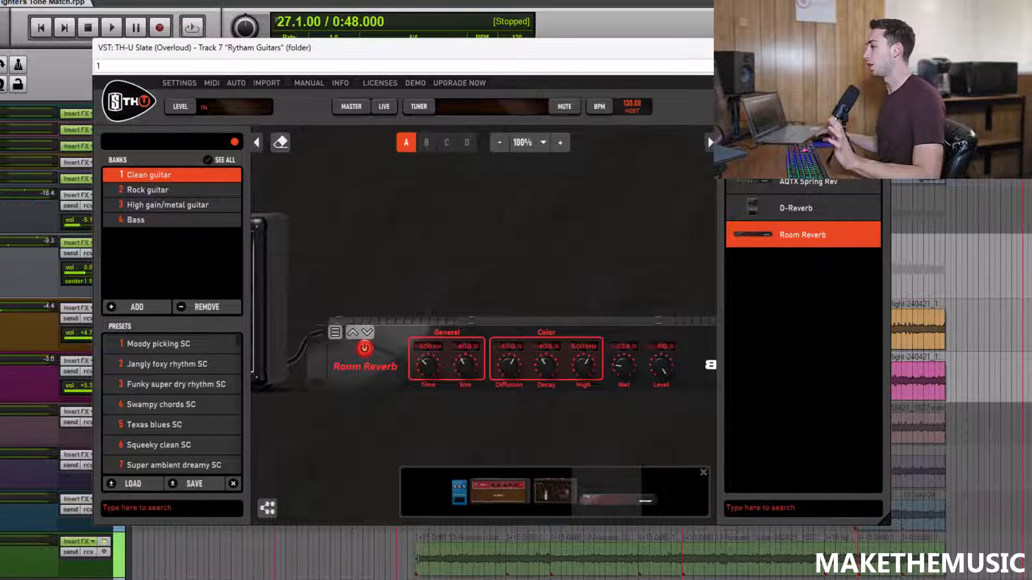
drag(626, 367, 626, 376)
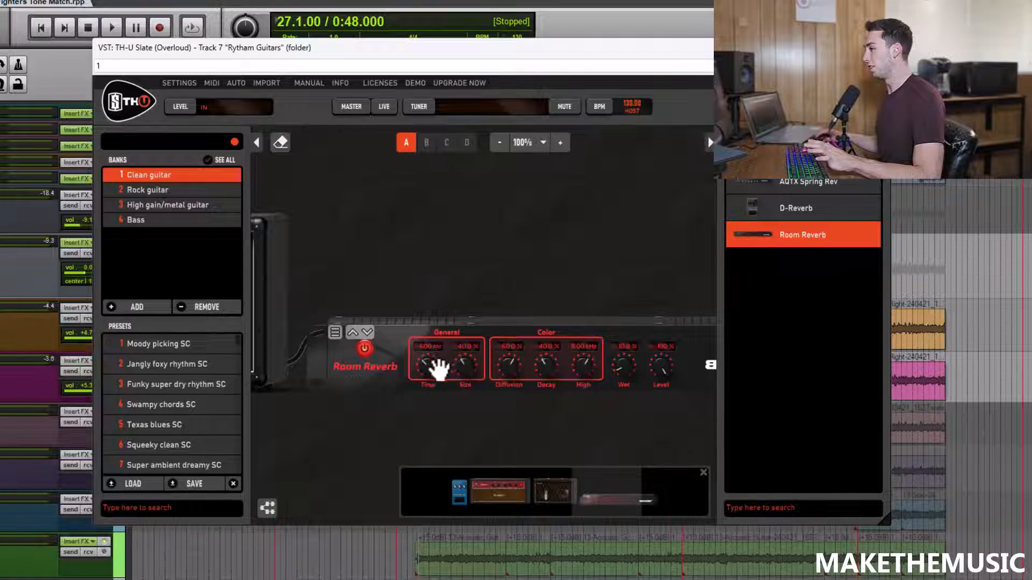
Step: Reduce the Room Reverb's Time to about 456 ms, Size to about 23.8% and Wet to about 11%, comparing it with bypass
drag(430, 366, 430, 408)
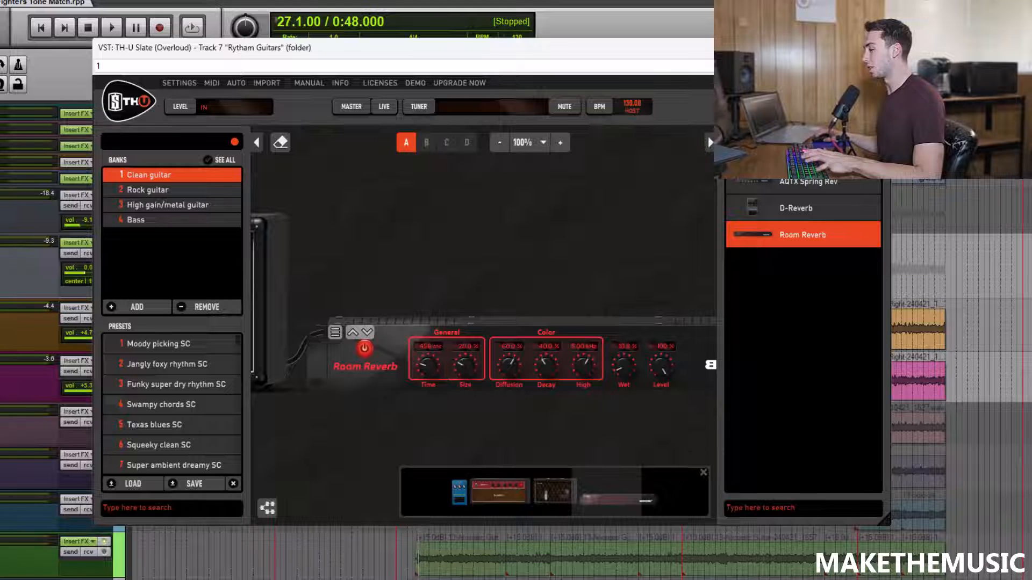
key(space)
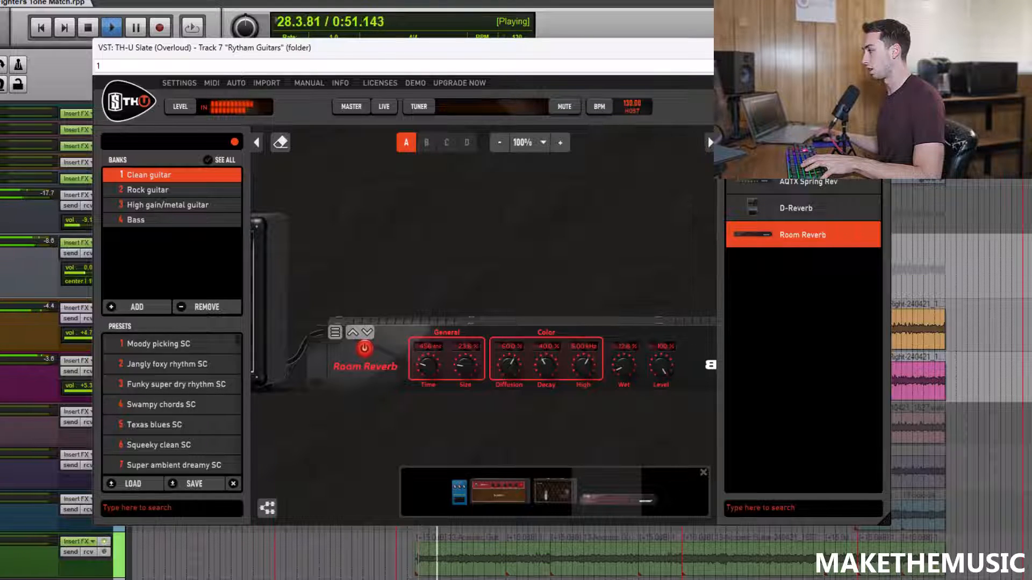
click(365, 348)
click(367, 352)
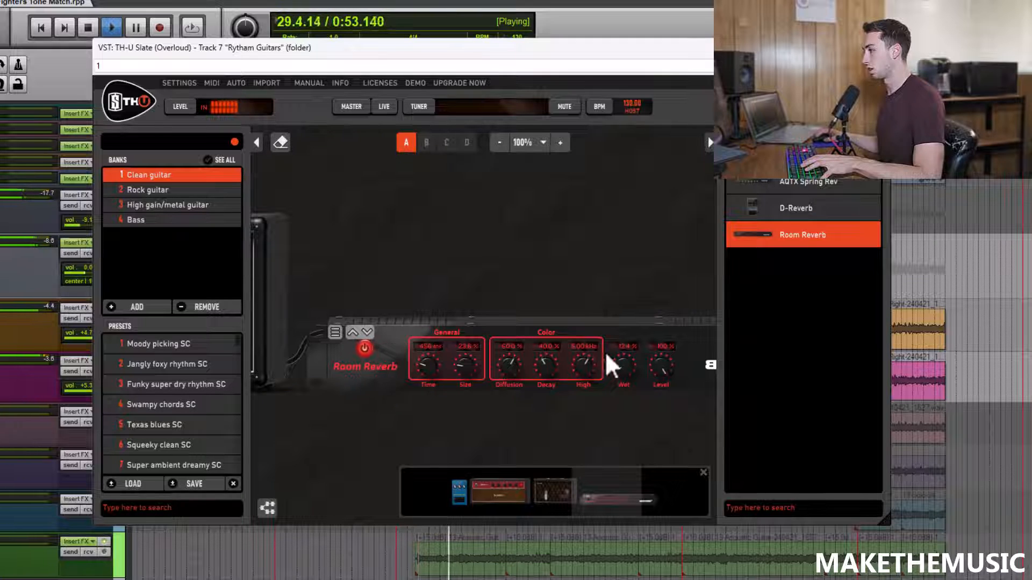
key(space)
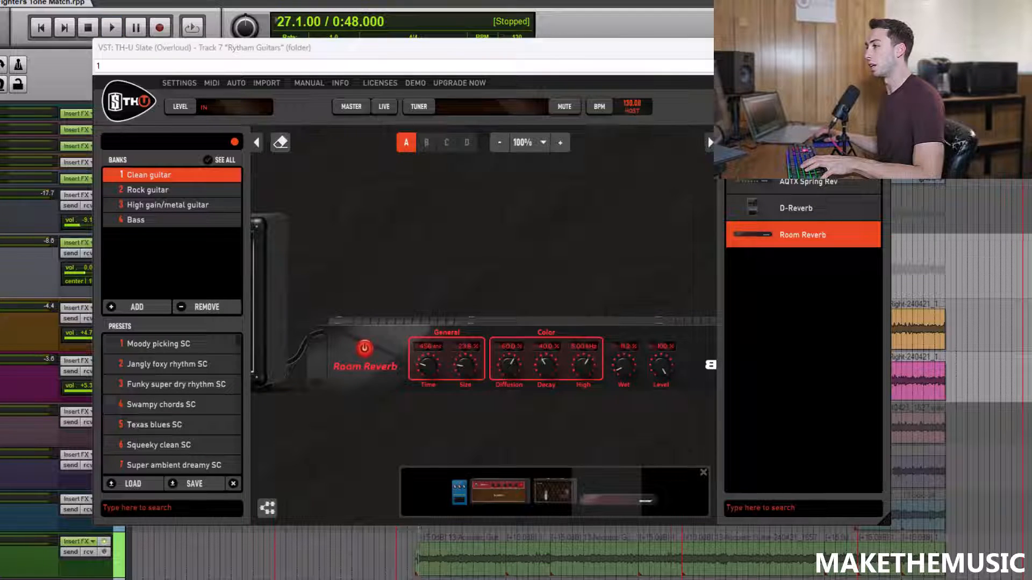
Step: Play the full mix and raise the guitar track's volume to about -7.1 dB
key(space)
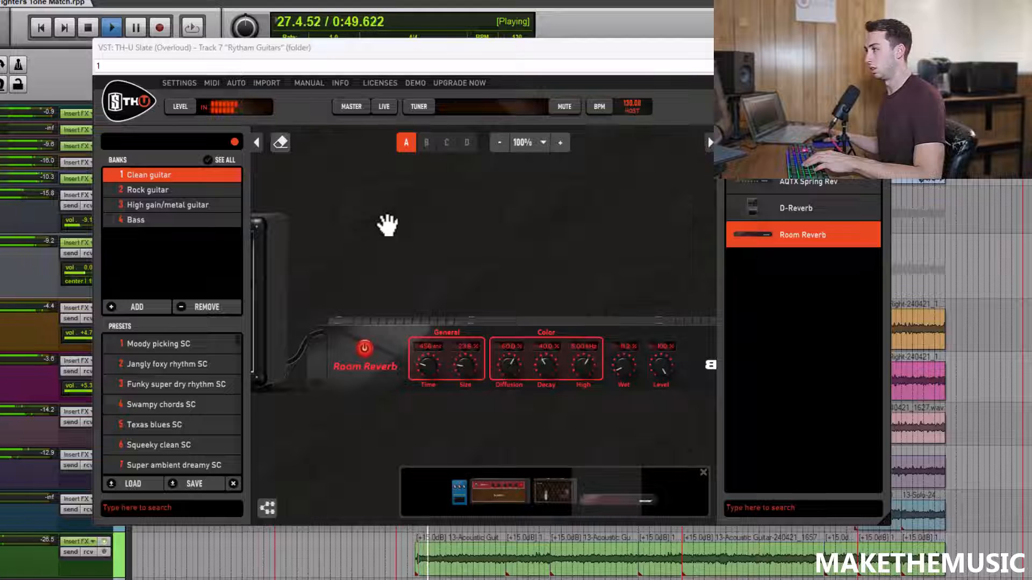
drag(395, 228, 594, 218)
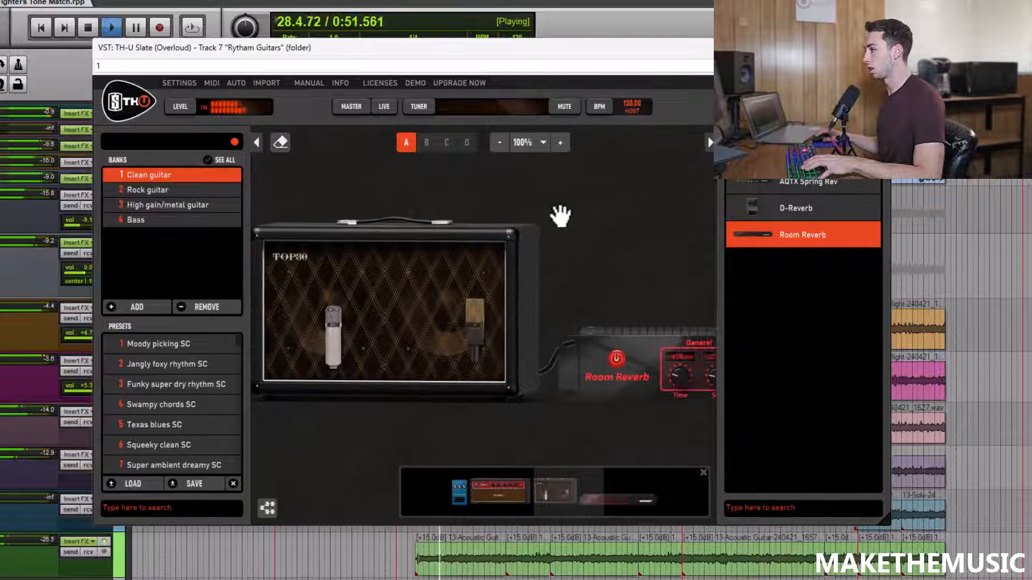
key(space)
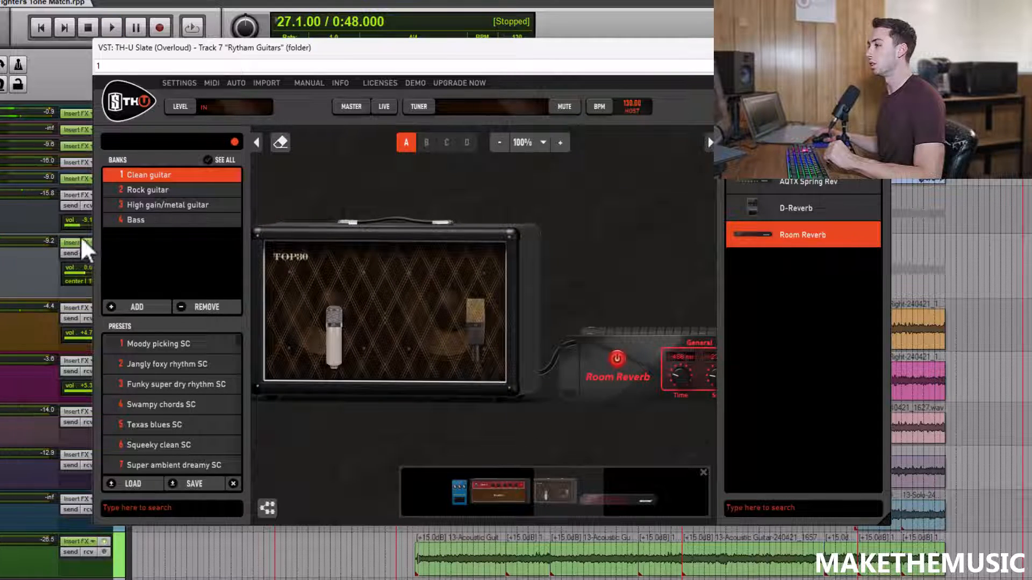
mouse_move(79, 224)
key(space)
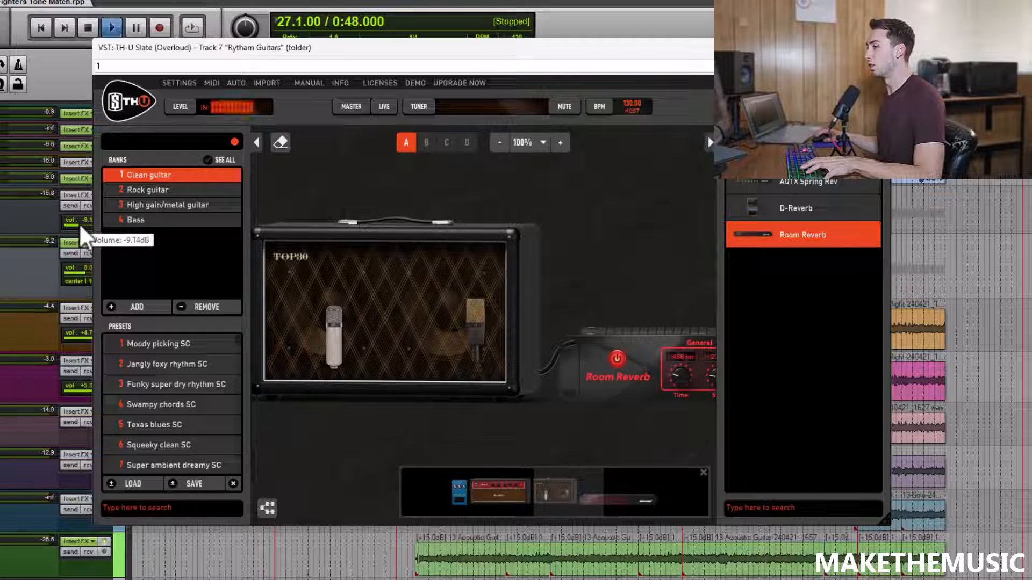
scroll(79, 223, up, 2)
drag(530, 196, 397, 194)
drag(502, 200, 445, 201)
key(space)
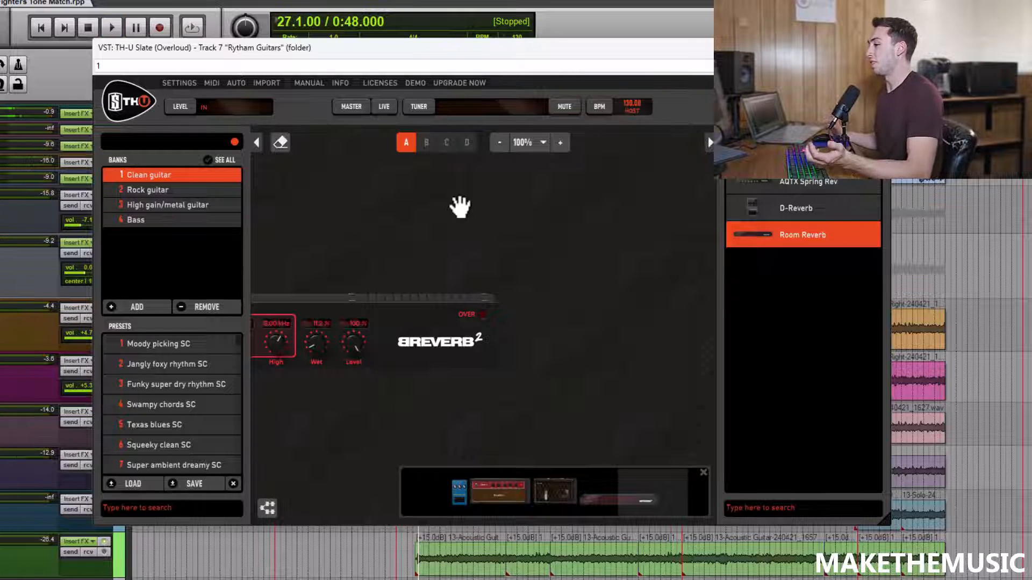
Step: Add a Parametric EQ from the Equalizer category at the end of the chain, after the Room Reverb
click(803, 172)
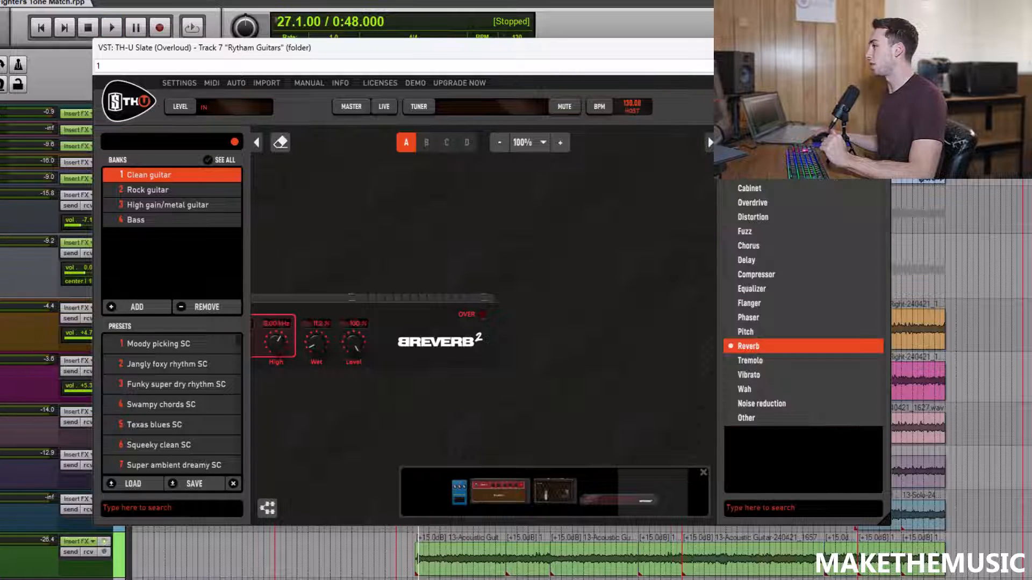
click(783, 288)
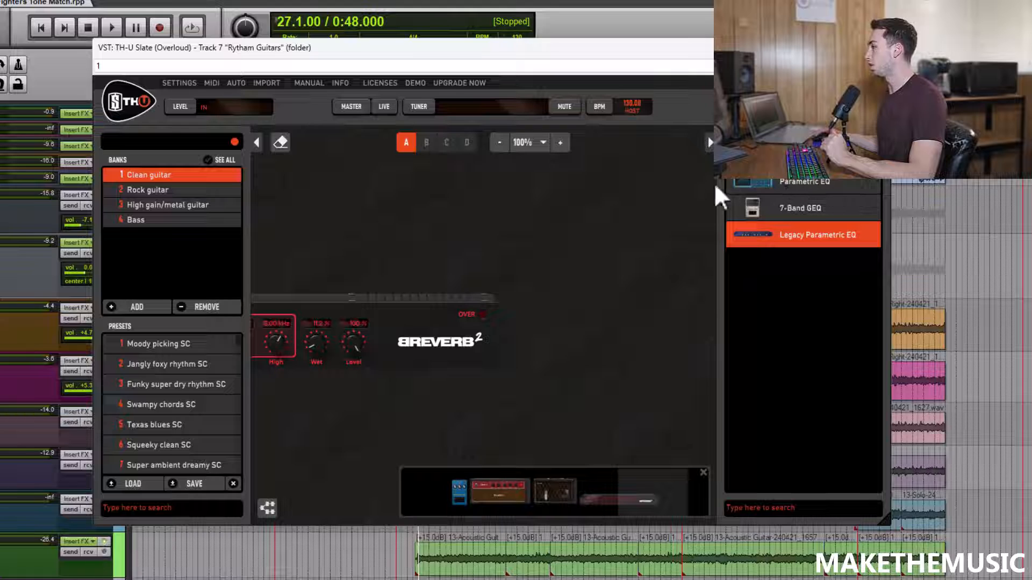
click(764, 180)
drag(821, 183, 579, 321)
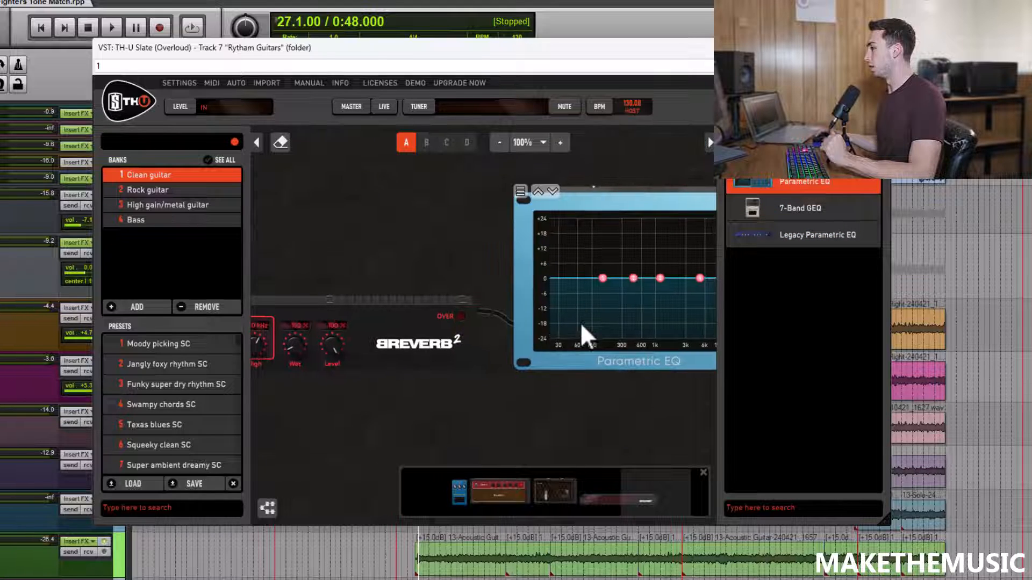
drag(611, 166, 484, 170)
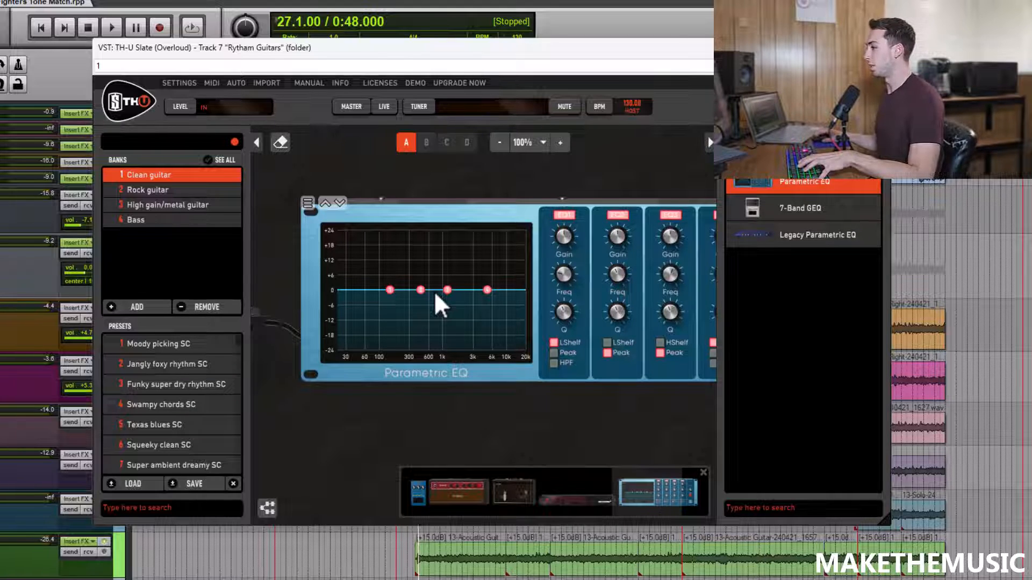
Step: Pull the Parametric EQ's highest band down to about -18 dB and position it above 10 kHz during playback
key(space)
drag(487, 291, 513, 335)
key(space)
key(space)
click(1, 255)
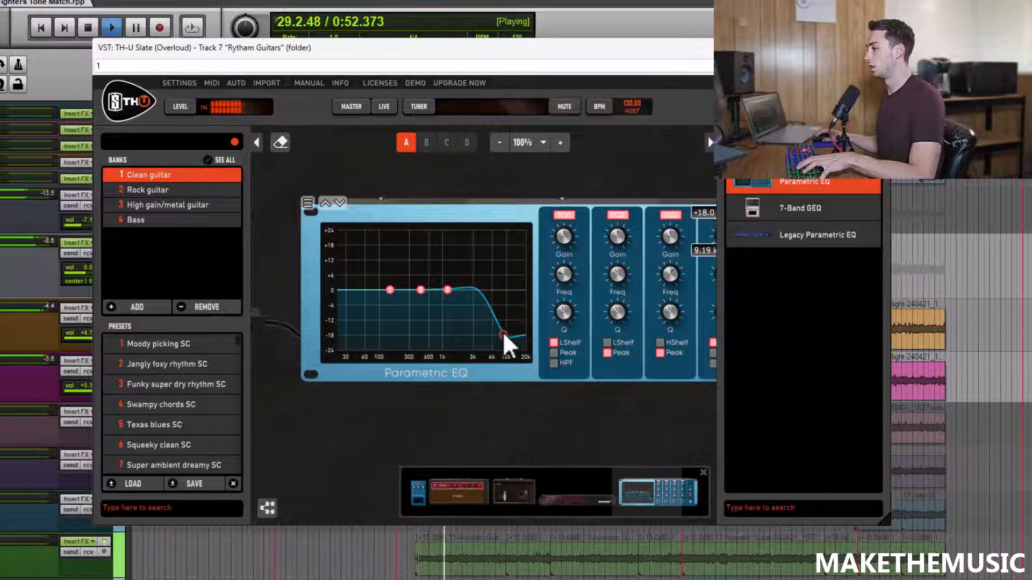
key(space)
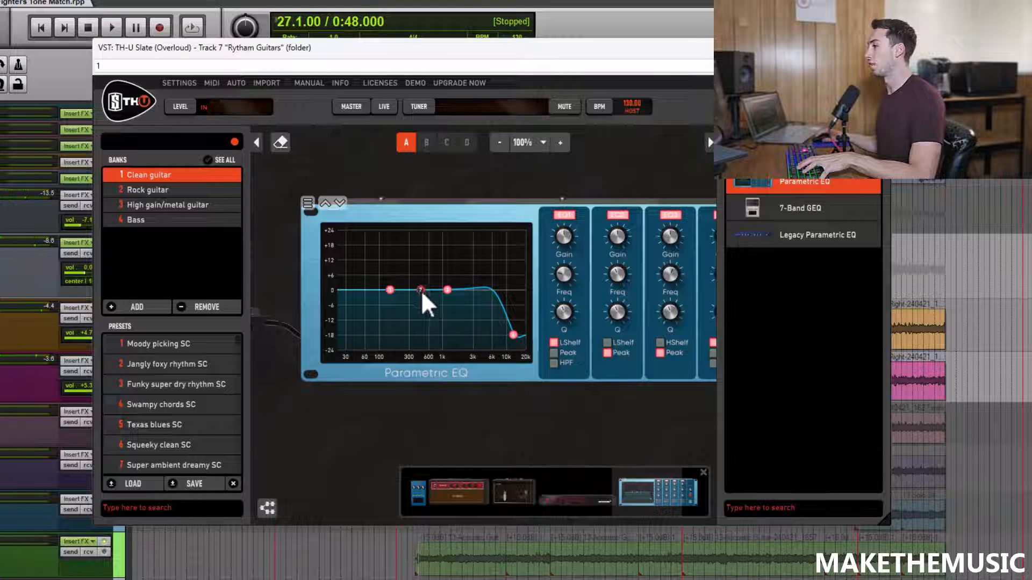
Step: Cut the EQ's lowest band near 30 Hz, boost slightly near 300 Hz, and set the third band to about 1 dB near 4.53 kHz
drag(419, 290, 483, 289)
key(space)
drag(414, 284, 411, 281)
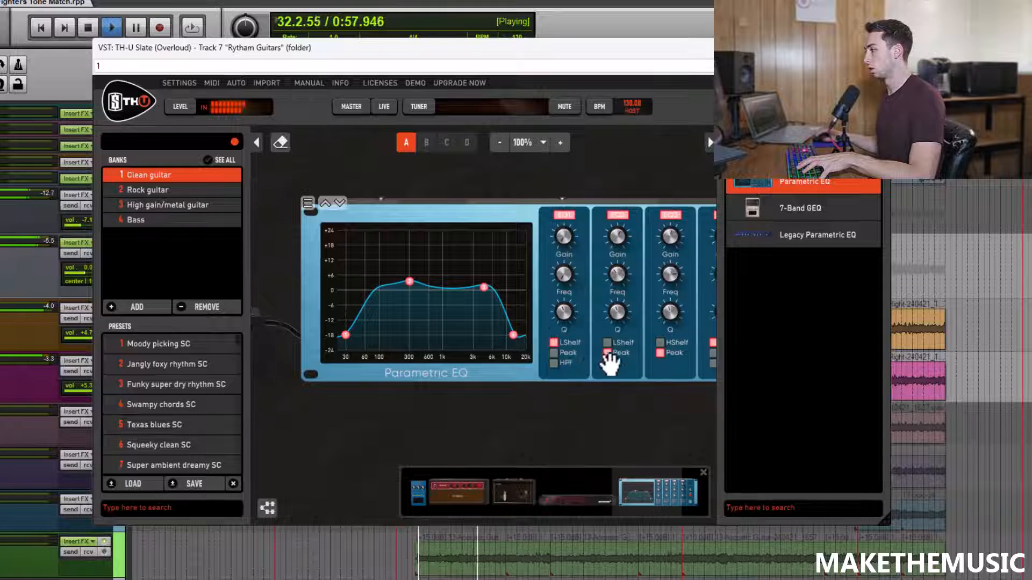
Step: Switch the EQ's lowest band to HPF near 100 Hz and shift the low-mid boost slightly higher in frequency
click(555, 363)
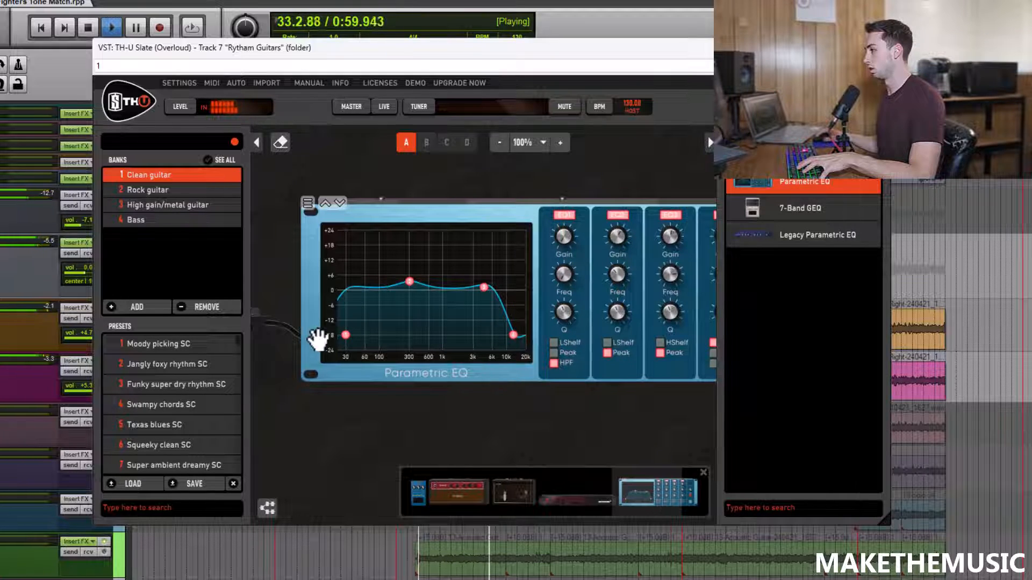
key(space)
drag(344, 331, 374, 327)
key(space)
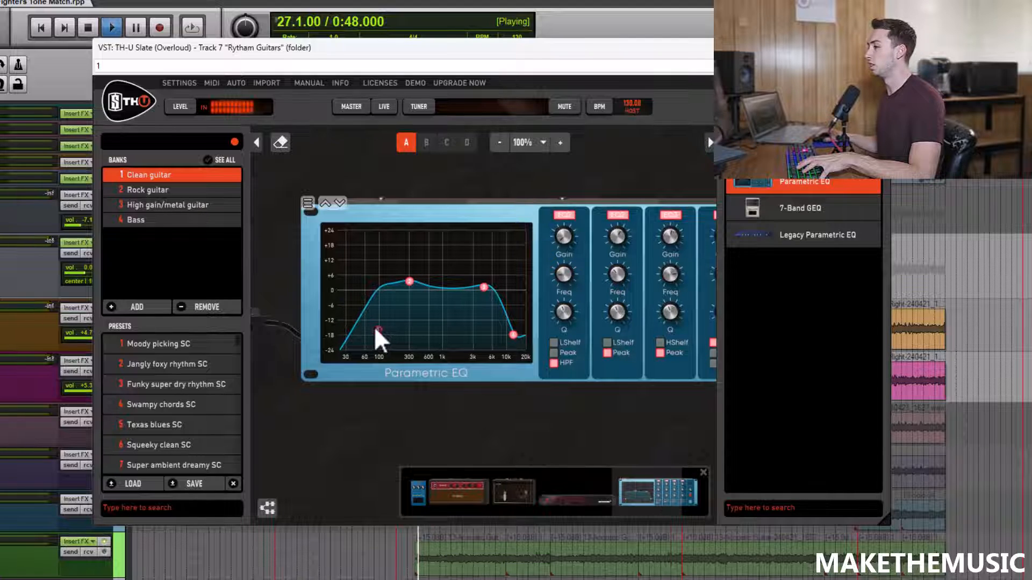
drag(412, 283, 424, 285)
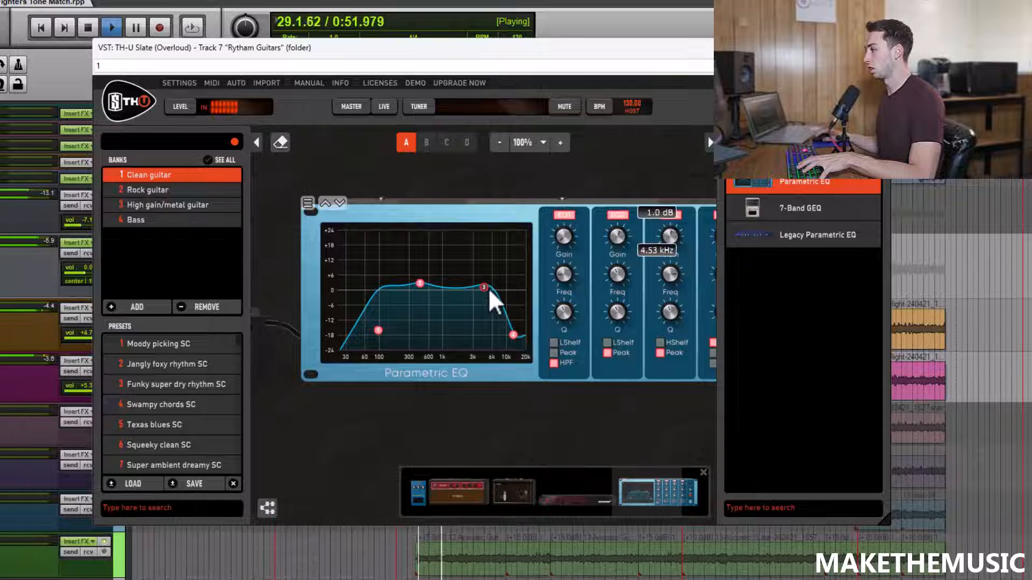
Step: Compare the rhythm tone with the Parametric EQ bypassed and engaged during playback
key(space)
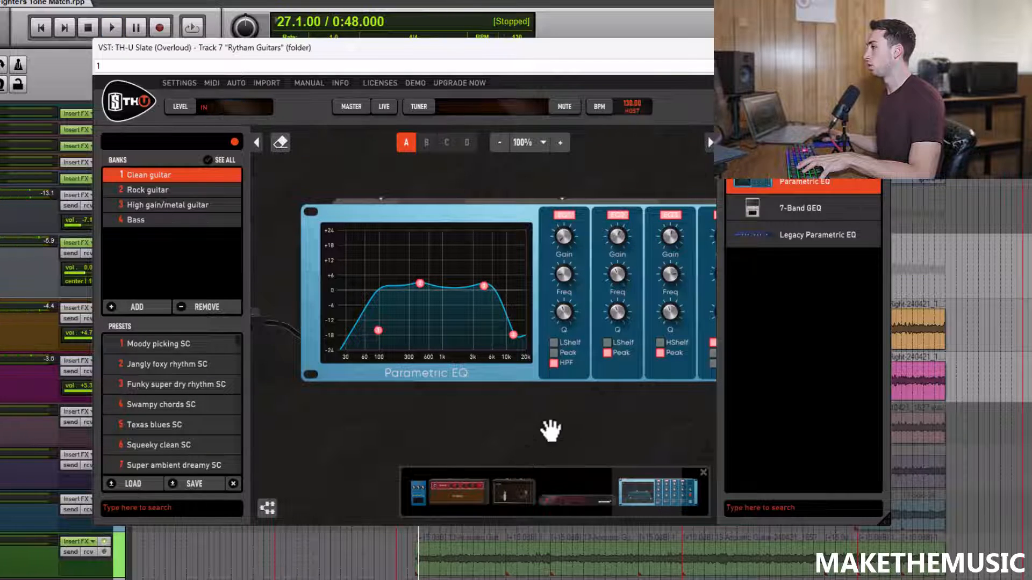
drag(662, 423, 586, 415)
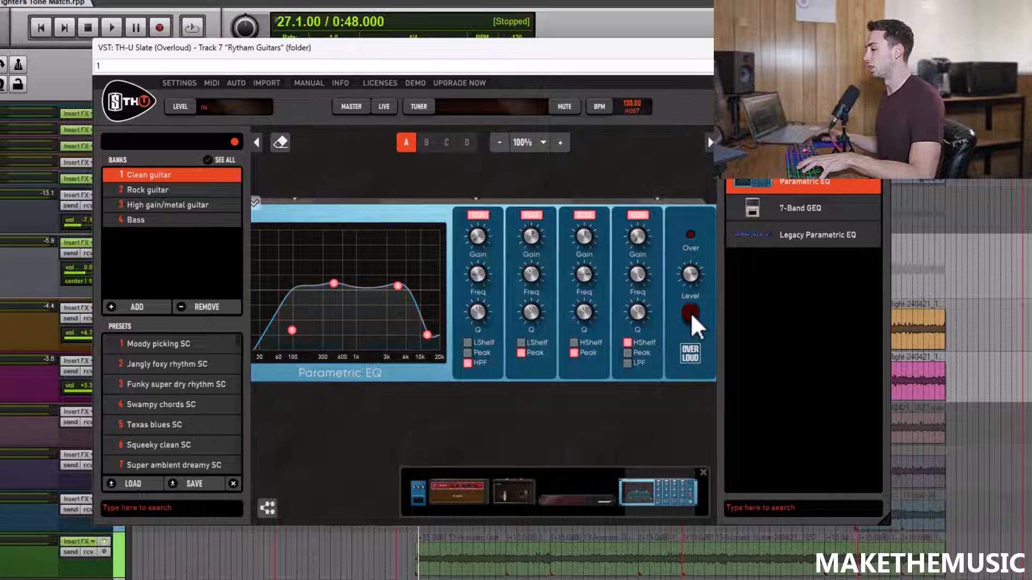
key(space)
click(691, 312)
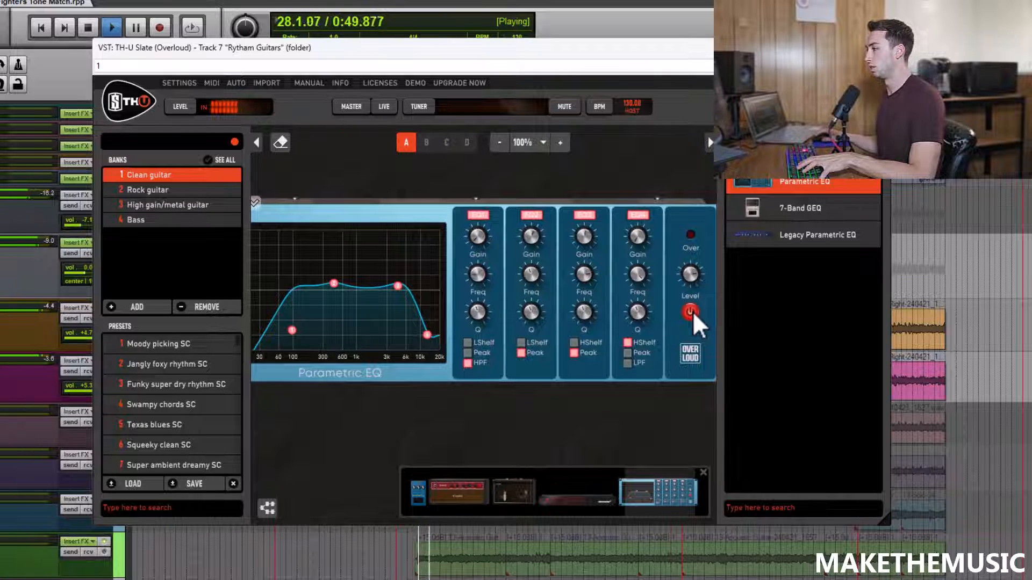
click(691, 312)
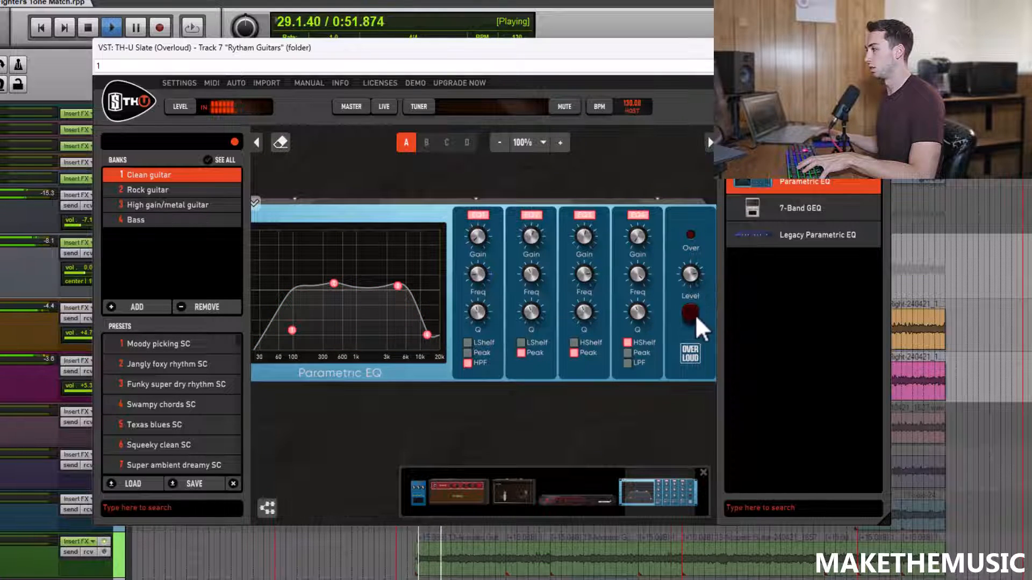
click(695, 316)
Step: Nudge the Parametric EQ's third band slightly higher in frequency and gain, and audition the result
drag(398, 285, 404, 283)
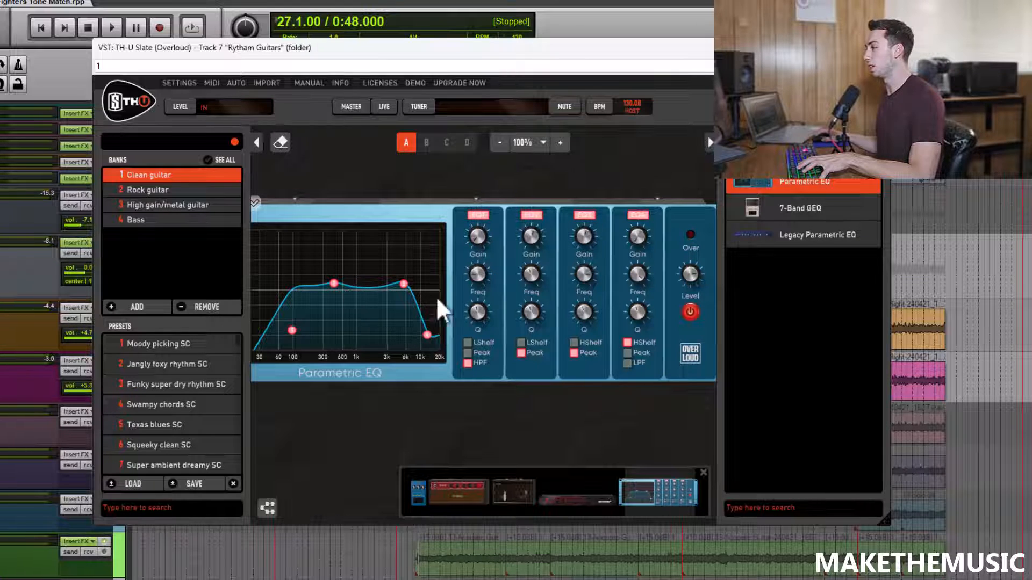
key(space)
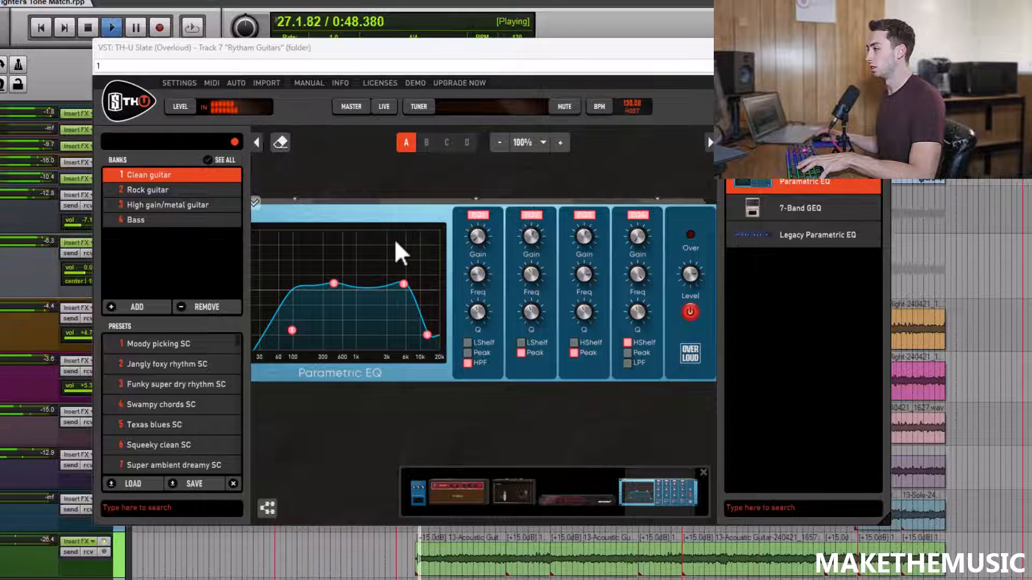
click(691, 312)
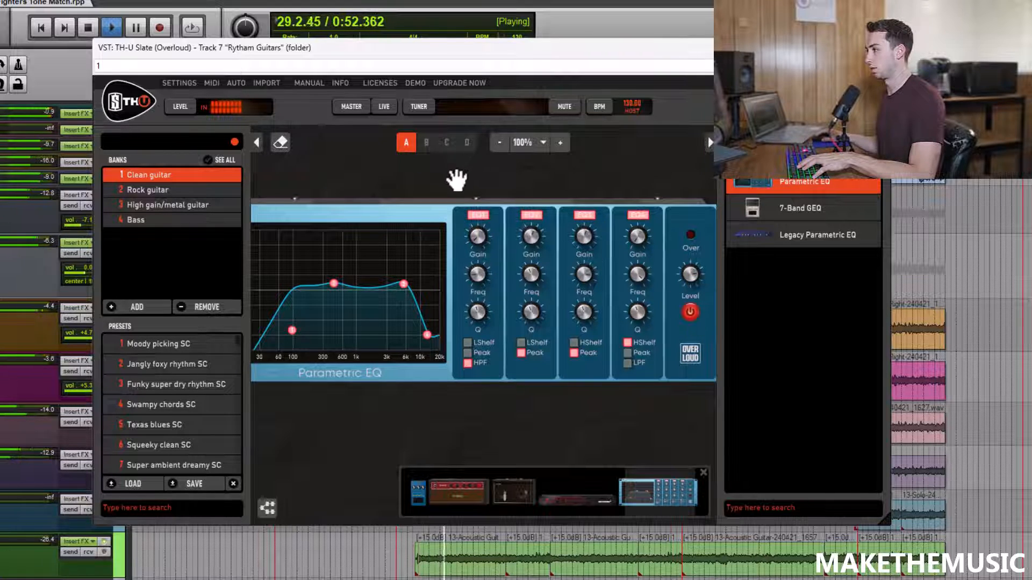
key(space)
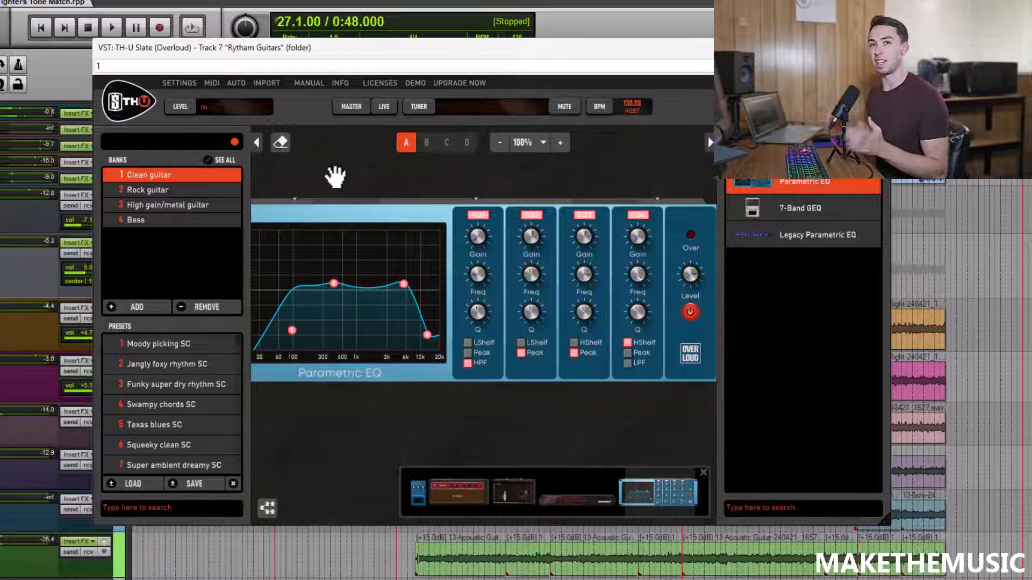
Step: Zoom the rig view out to 50% and close the rhythm guitars' TH-U Slate window
drag(421, 414, 463, 420)
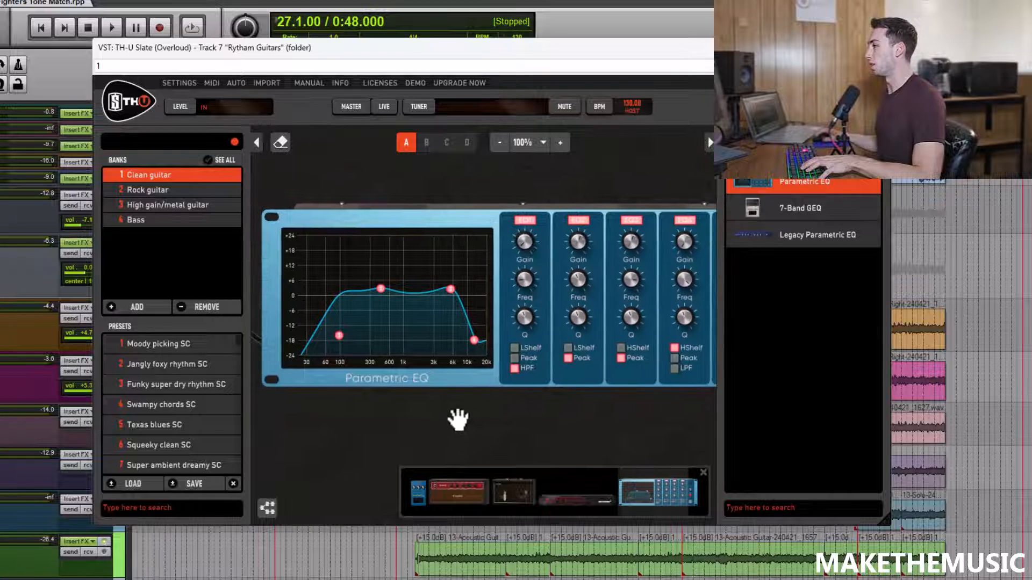
click(503, 141)
click(503, 141)
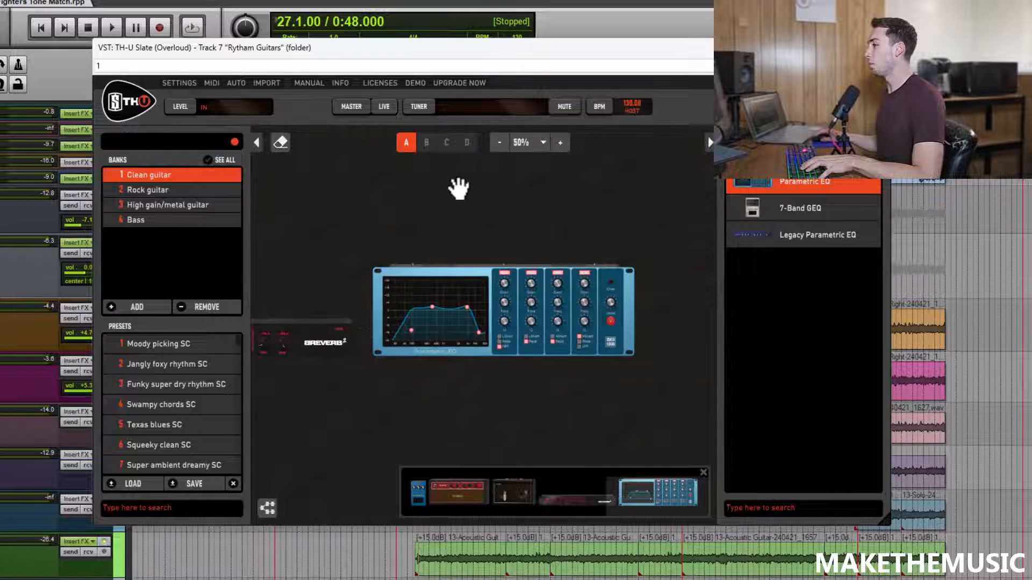
drag(276, 204, 556, 199)
click(878, 48)
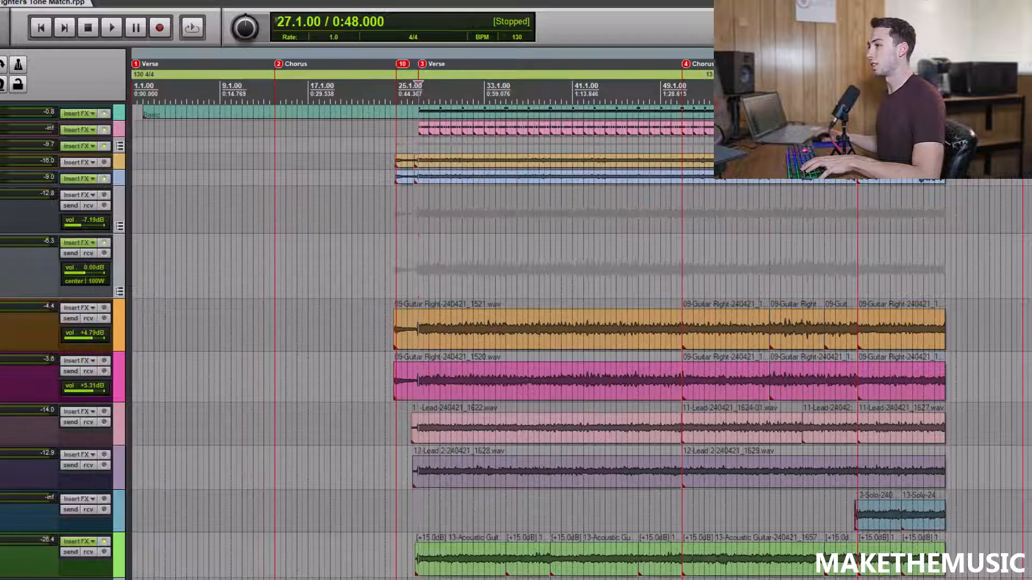
Step: Play the soloed rhythm guitars from the third marker, stop playback and clear their solo
key(space)
scroll(387, 275, down, 2)
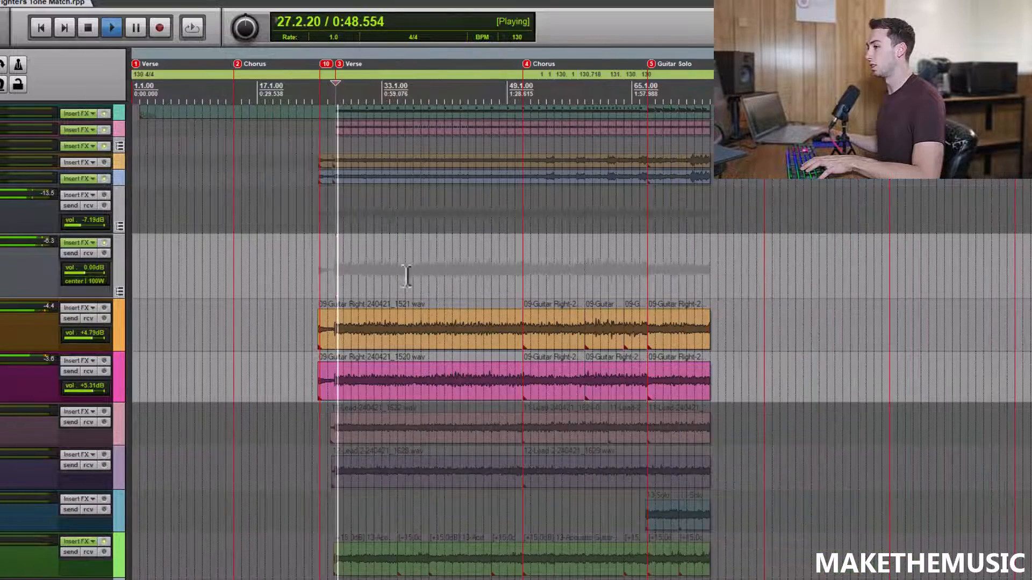
key(space)
click(0, 243)
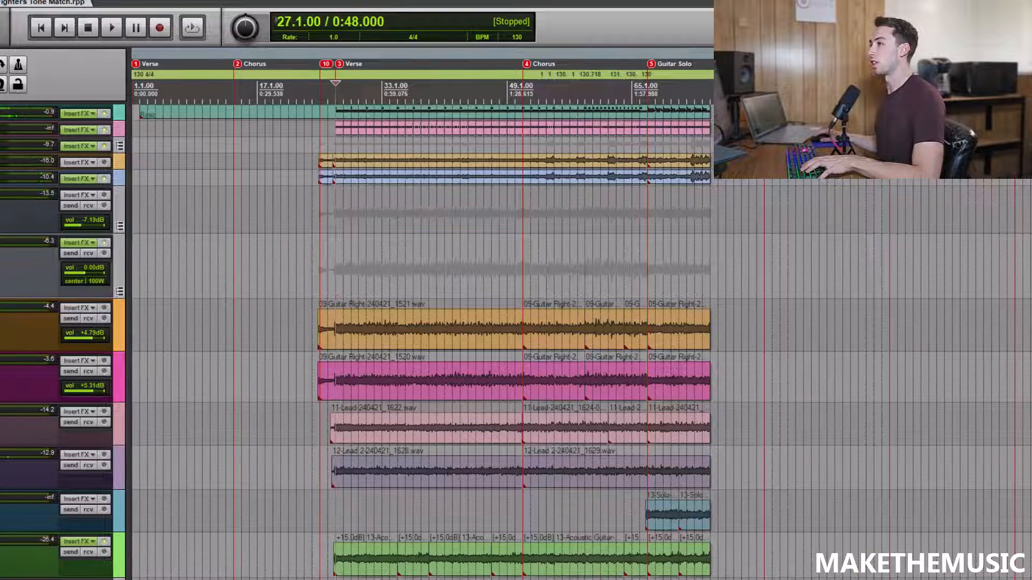
Step: Copy TH-U Slate from the rhythm guitar folder's mixer channel to the Lead channel and play the Lead soloed
click(0, 0)
click(0, 39)
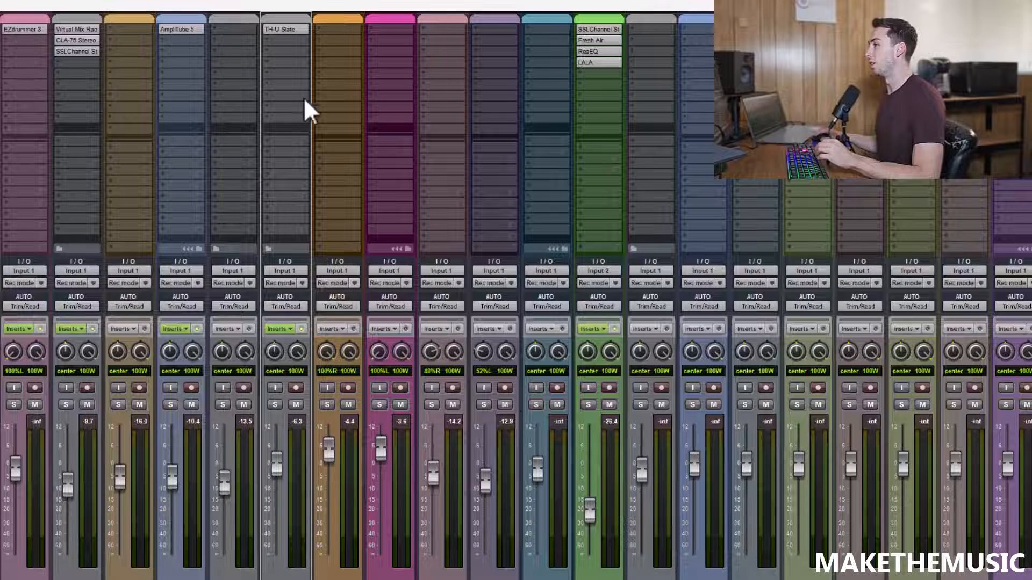
drag(285, 35, 437, 31)
key(space)
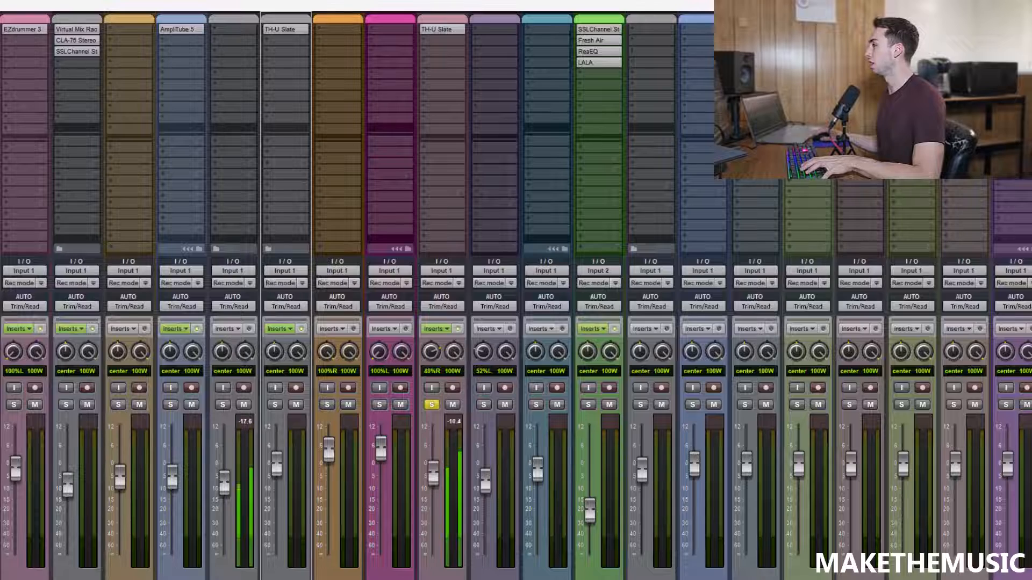
key(ctrl+m)
Step: In the Lead track's TH-U Slate, adjust the BeeDeeToo's Drive and set the Top30 amp's Top Cut to about 3.92 during playback
scroll(566, 213, up, 2)
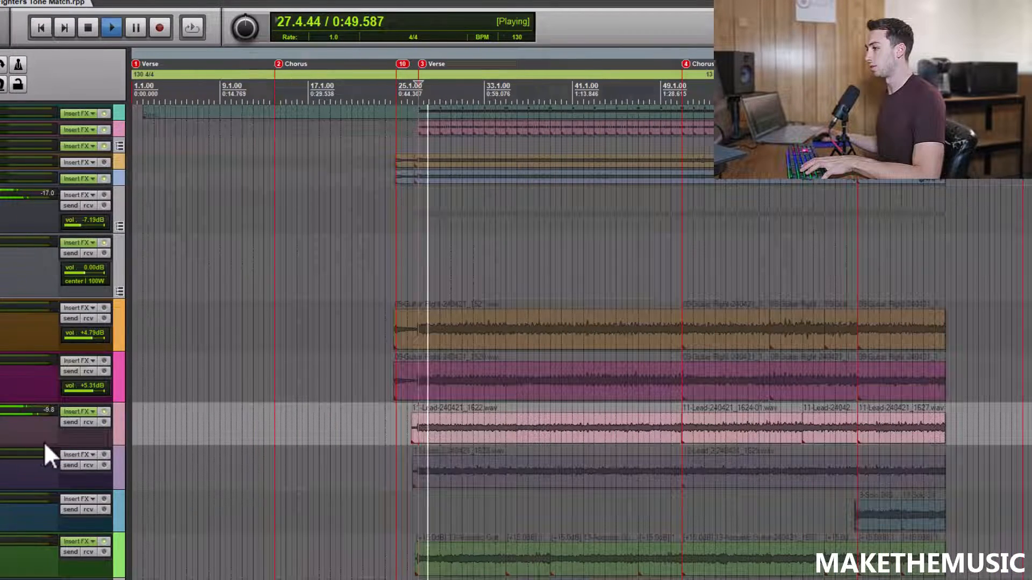
click(79, 410)
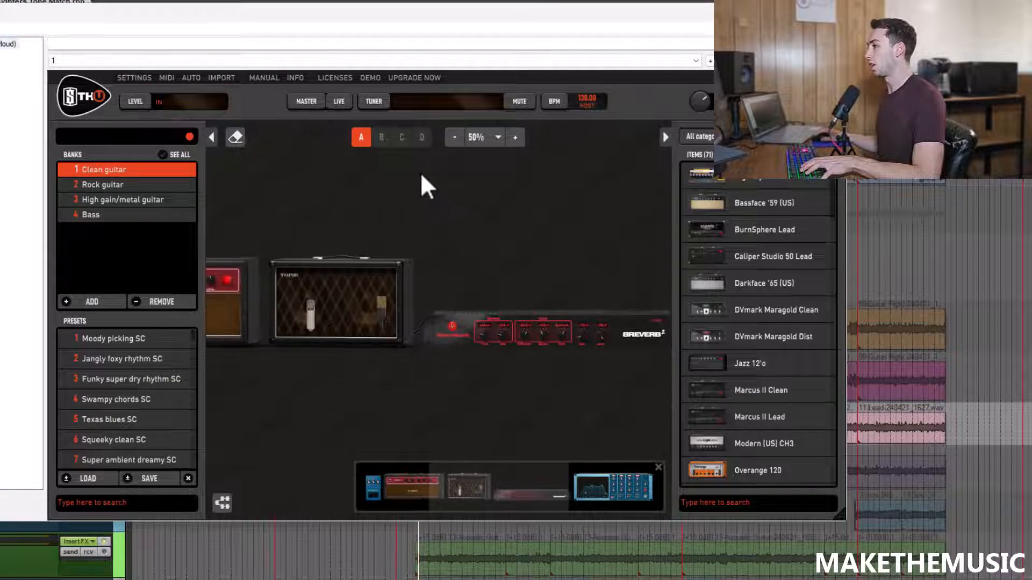
click(522, 136)
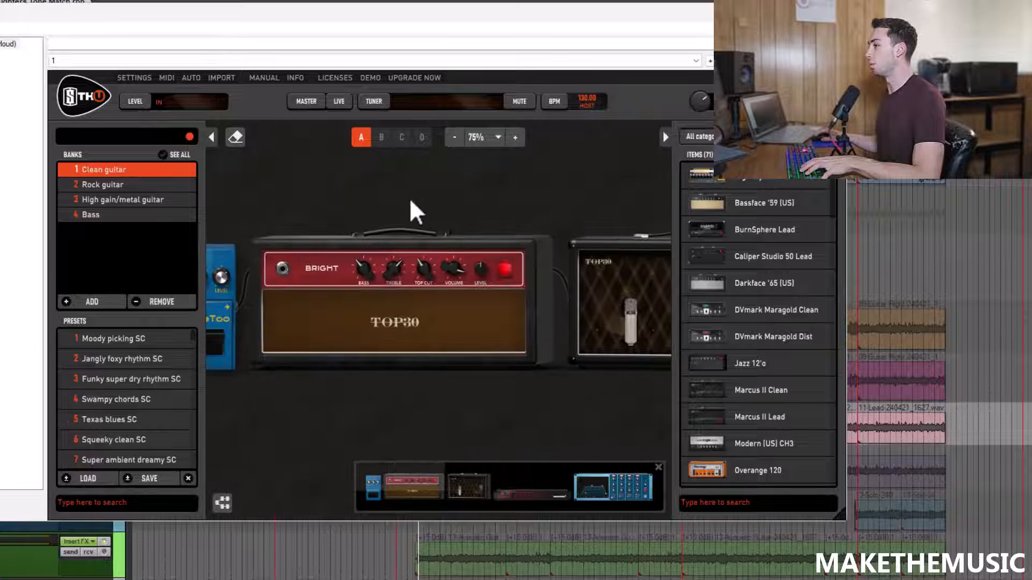
key(space)
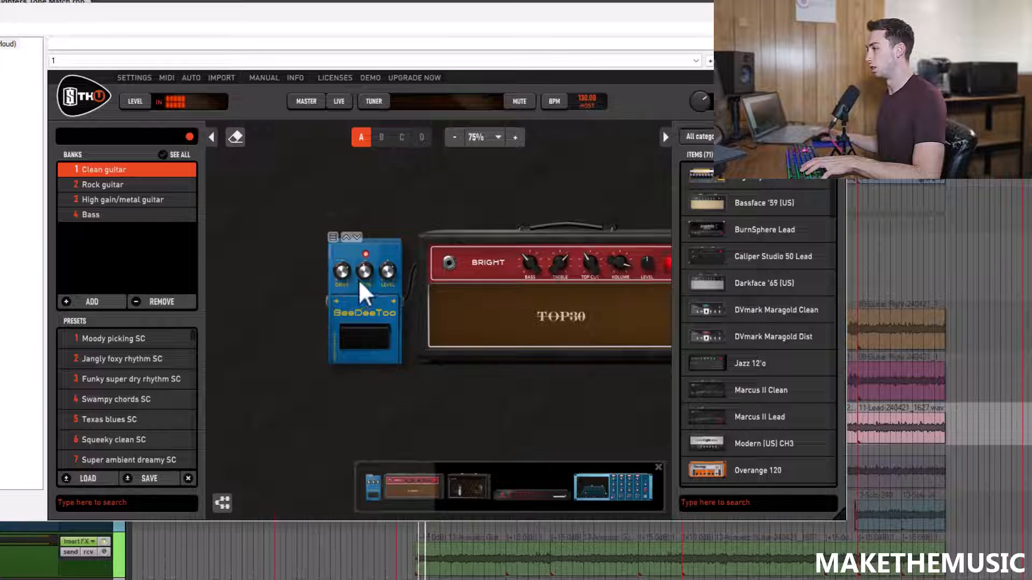
mouse_move(342, 272)
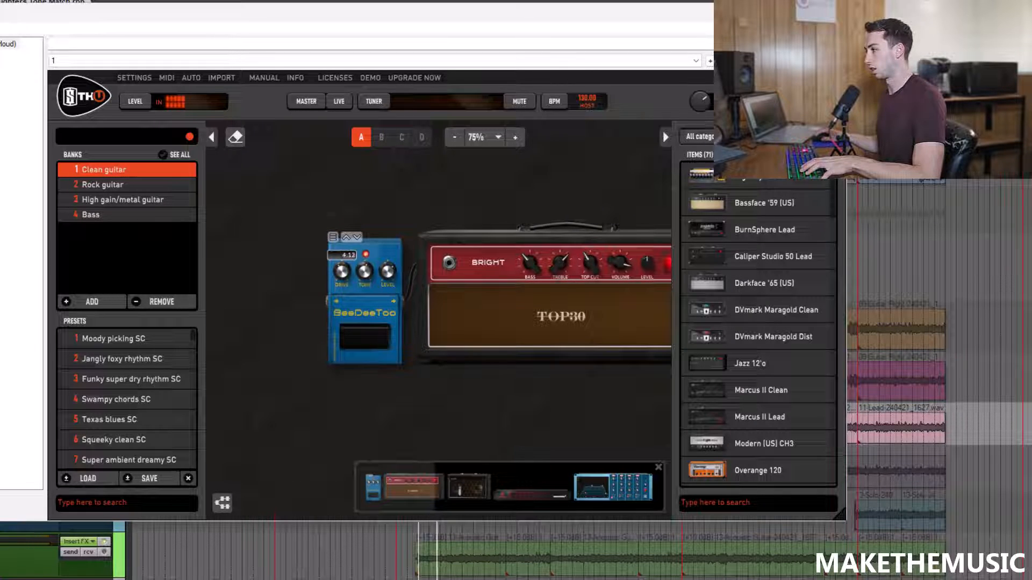
drag(345, 192, 624, 188)
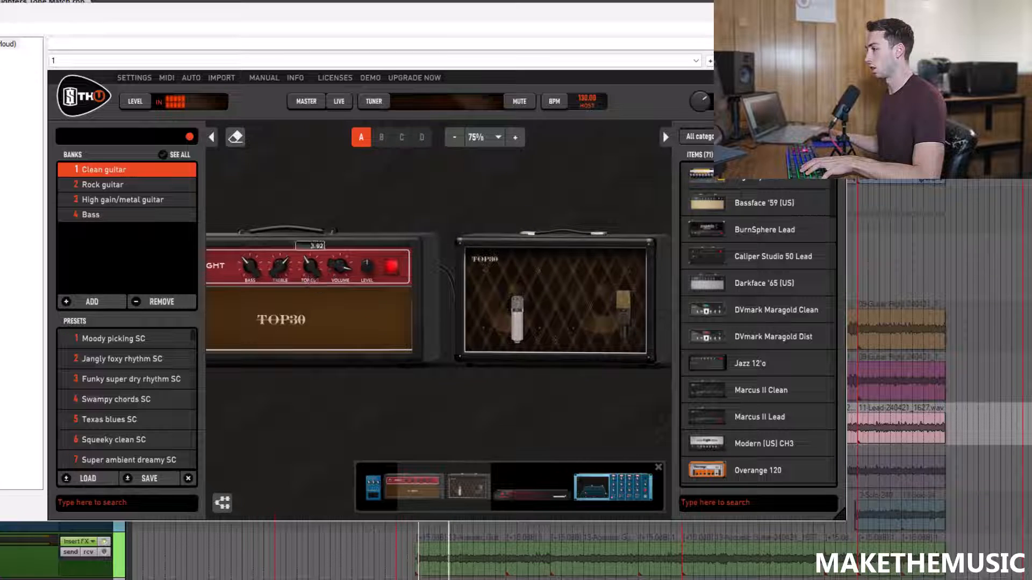
drag(506, 211, 347, 204)
Step: Swap microphone A on the Lead rig's 2x12 Top30 cabinet for a slim dynamic mic
drag(600, 185, 475, 184)
drag(375, 214, 503, 205)
mouse_move(356, 313)
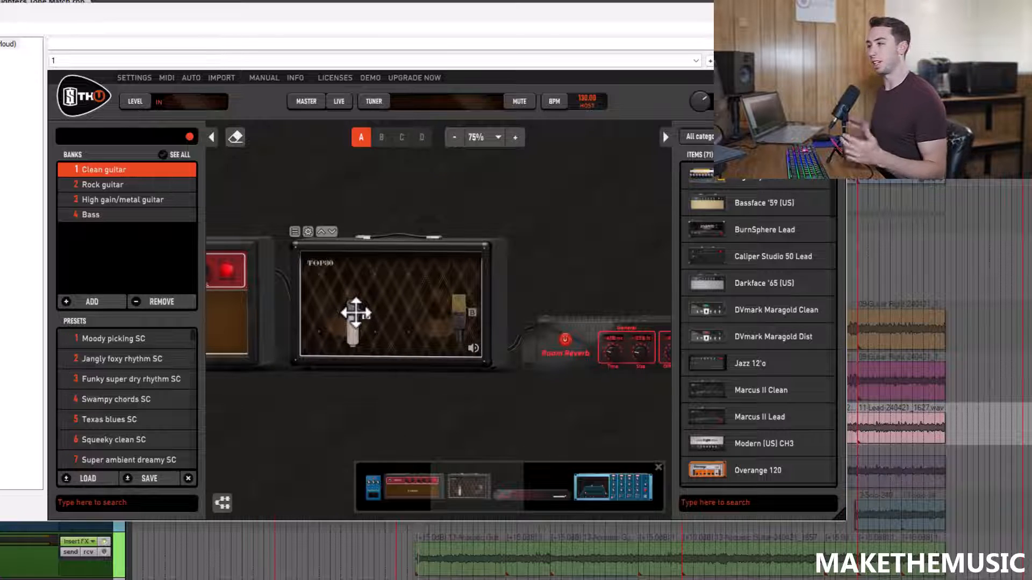
right_click(450, 265)
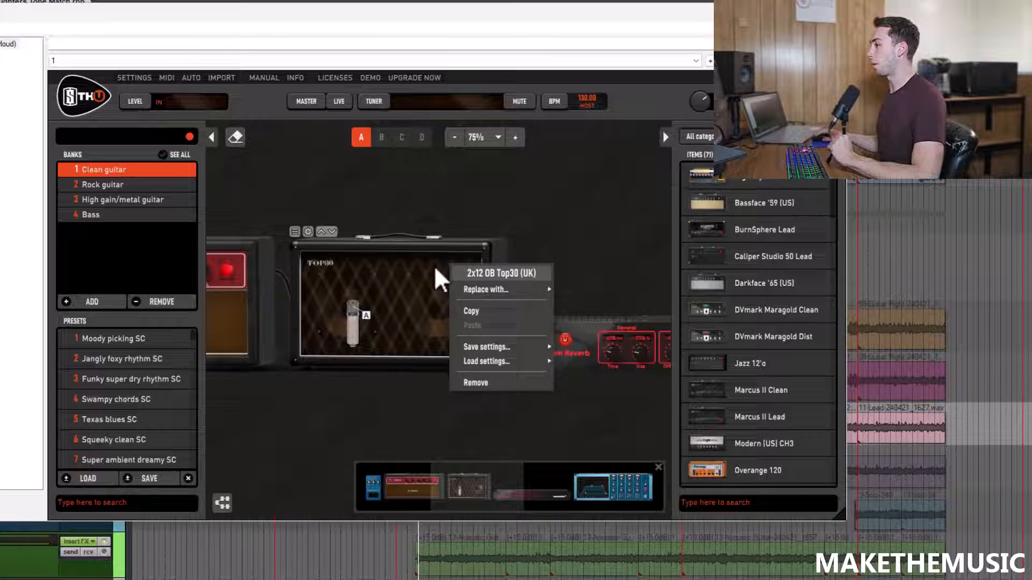
click(354, 318)
click(410, 497)
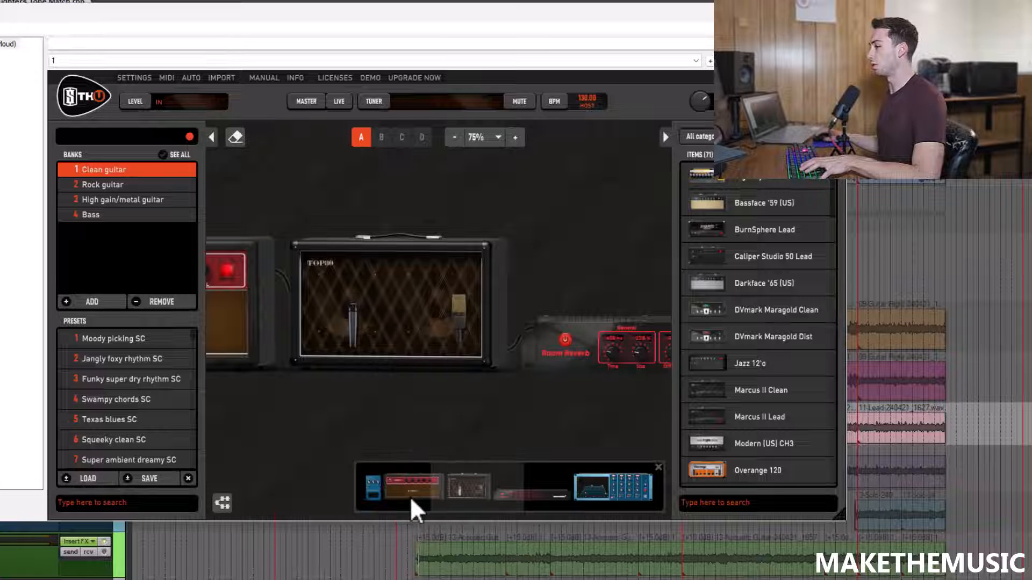
Step: Audition the new mic, close the Lead's plug-in window and play the Lead together with the rhythm guitars
mouse_move(417, 267)
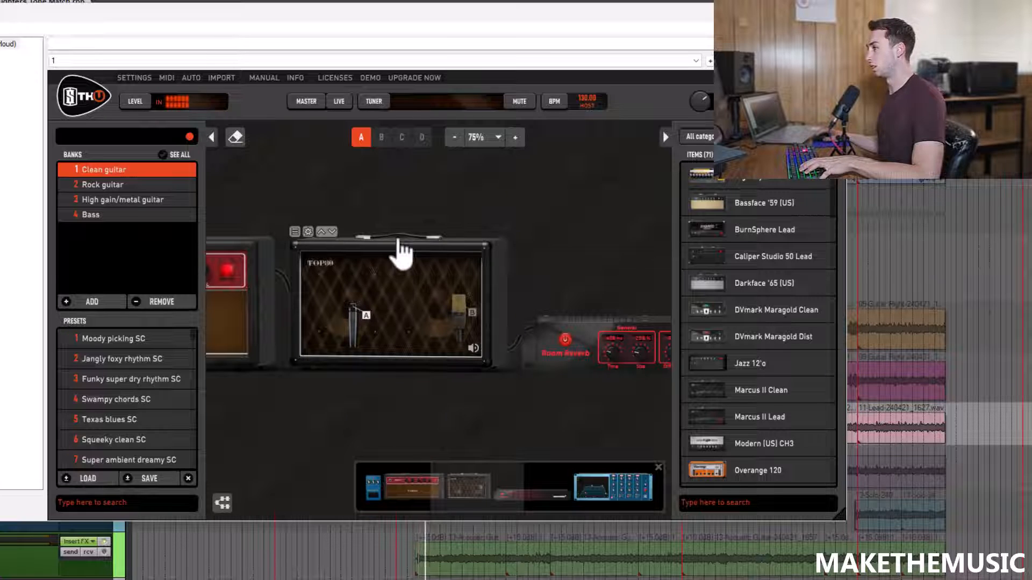
key(space)
click(833, 11)
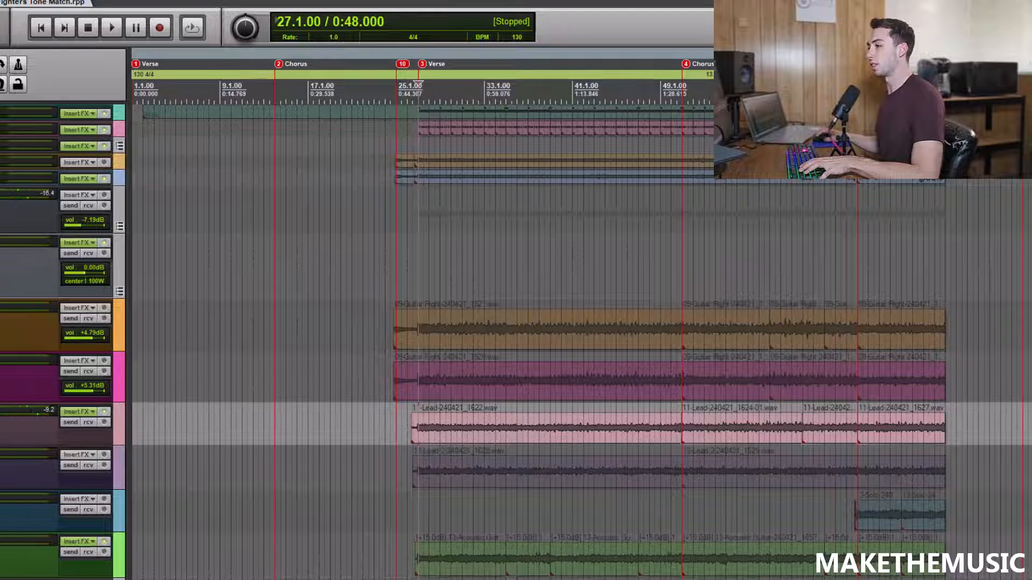
key(space)
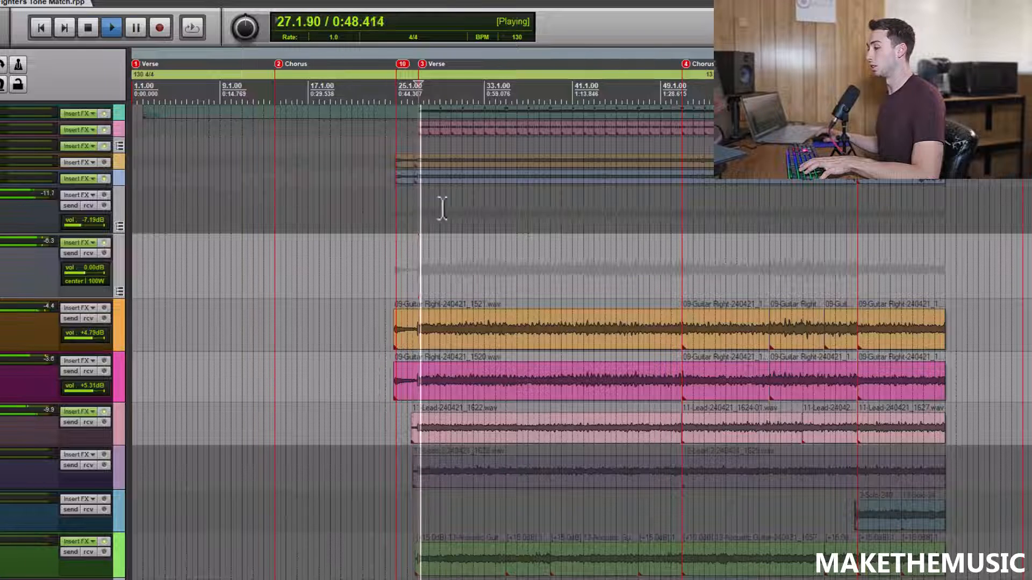
drag(57, 446, 81, 445)
key(space)
click(2, 422)
Step: Add a Tape Delay from the Delay category directly below the Room Reverb in the Lead track's rig
click(86, 411)
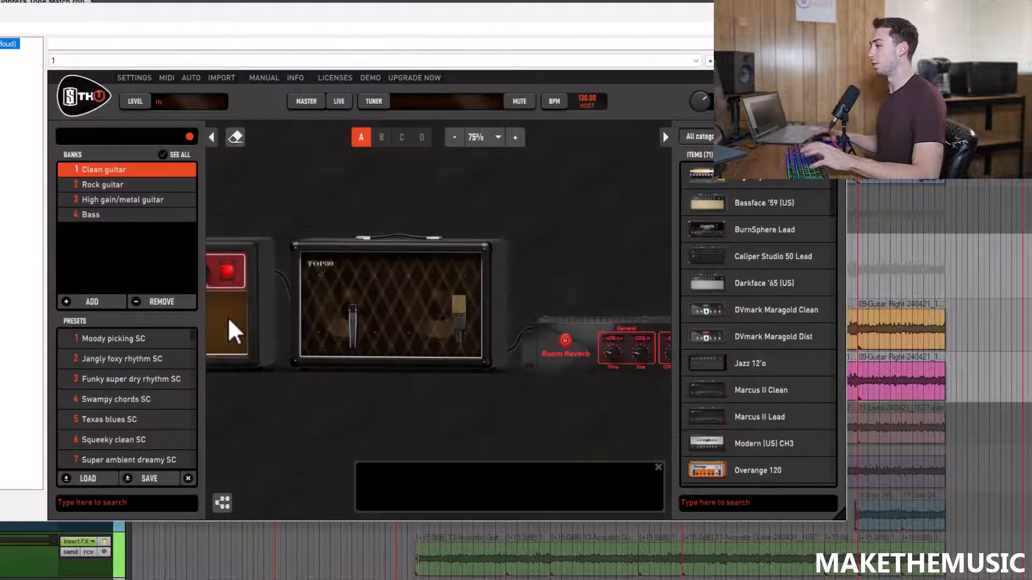
drag(553, 234, 476, 242)
mouse_move(562, 254)
mouse_down()
mouse_move(509, 255)
mouse_move(533, 248)
mouse_up()
click(690, 132)
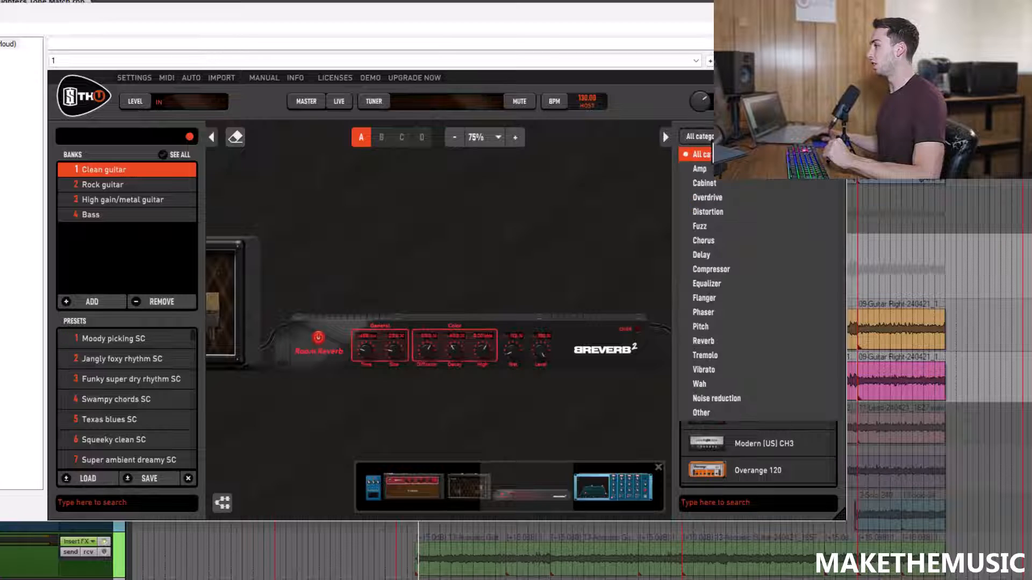
click(743, 257)
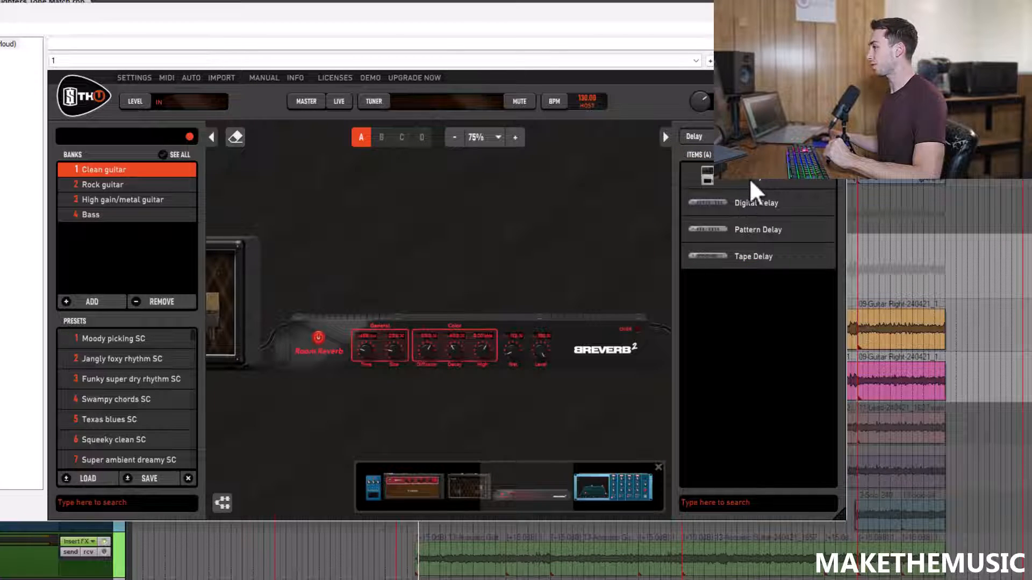
drag(742, 256, 380, 375)
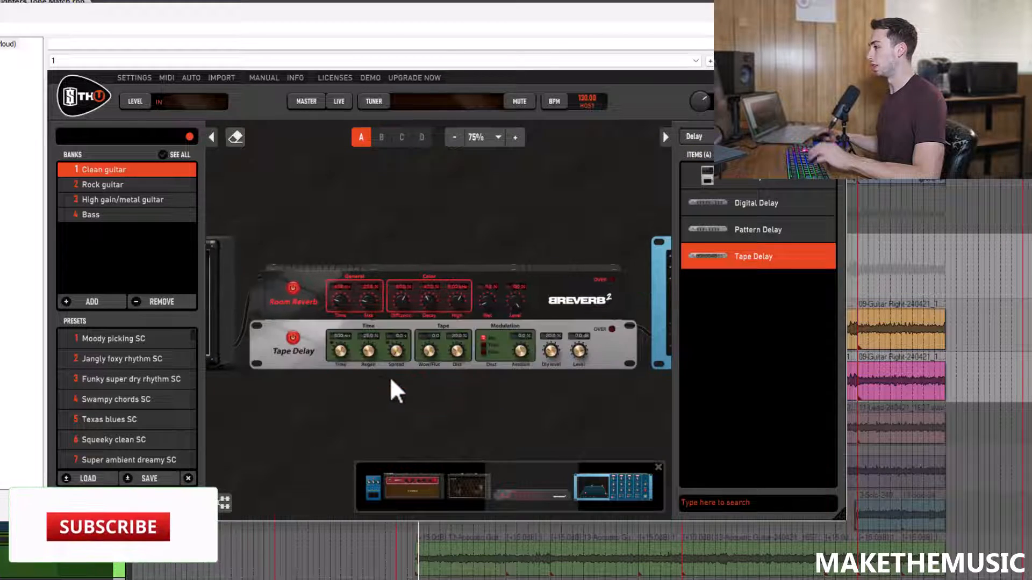
Step: Reposition the Lead's FX window and check the Tape Delay and Parametric EQ in the chain during playback
drag(584, 399, 468, 396)
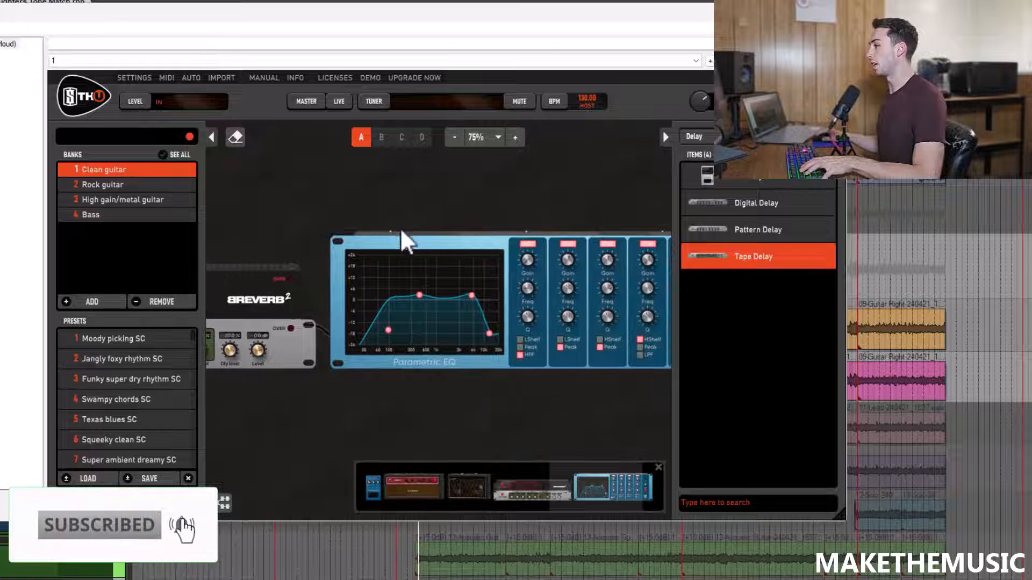
drag(670, 352, 598, 354)
drag(241, 418, 530, 411)
click(288, 18)
key(space)
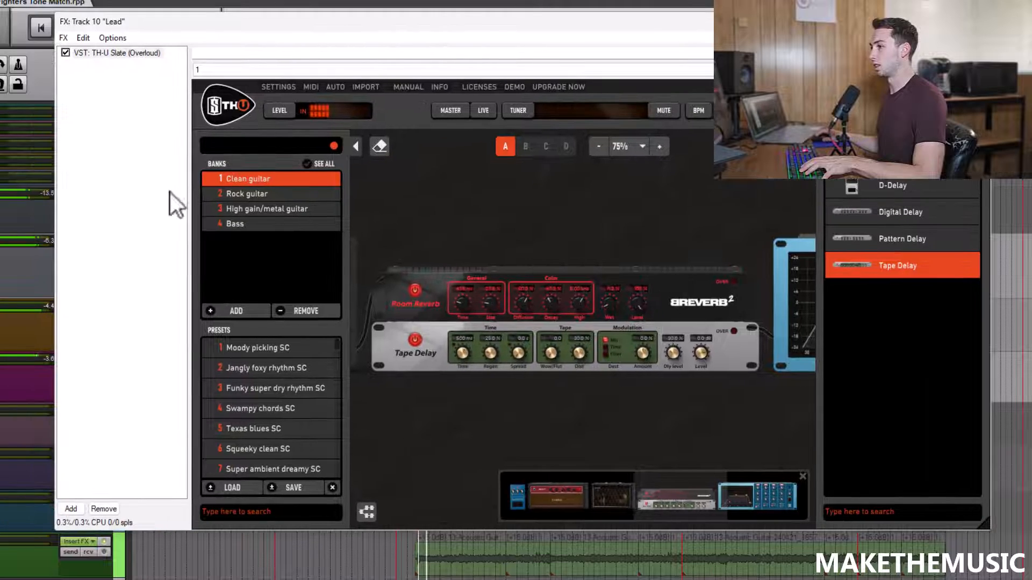
drag(470, 21, 425, 27)
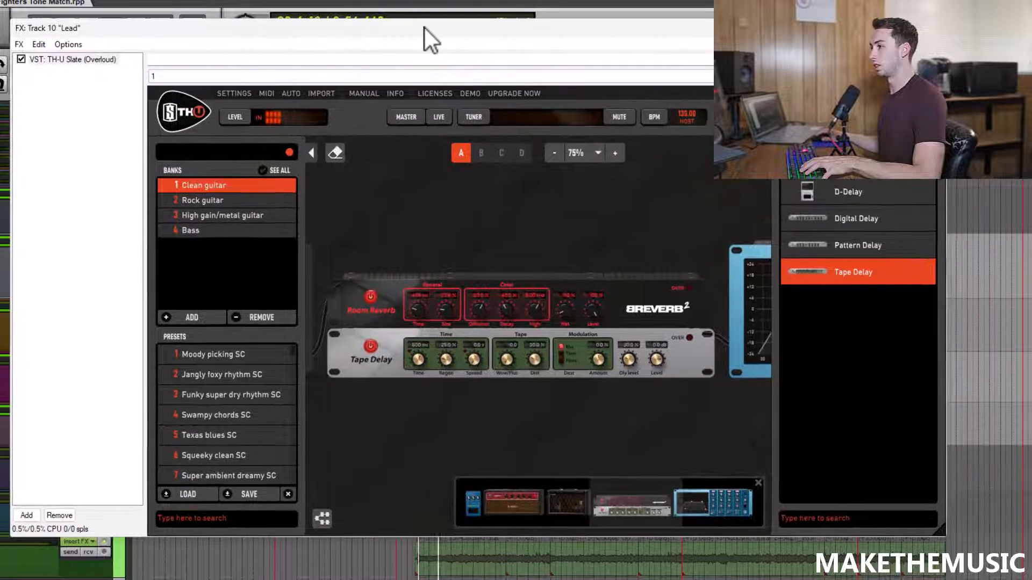
drag(711, 205, 620, 209)
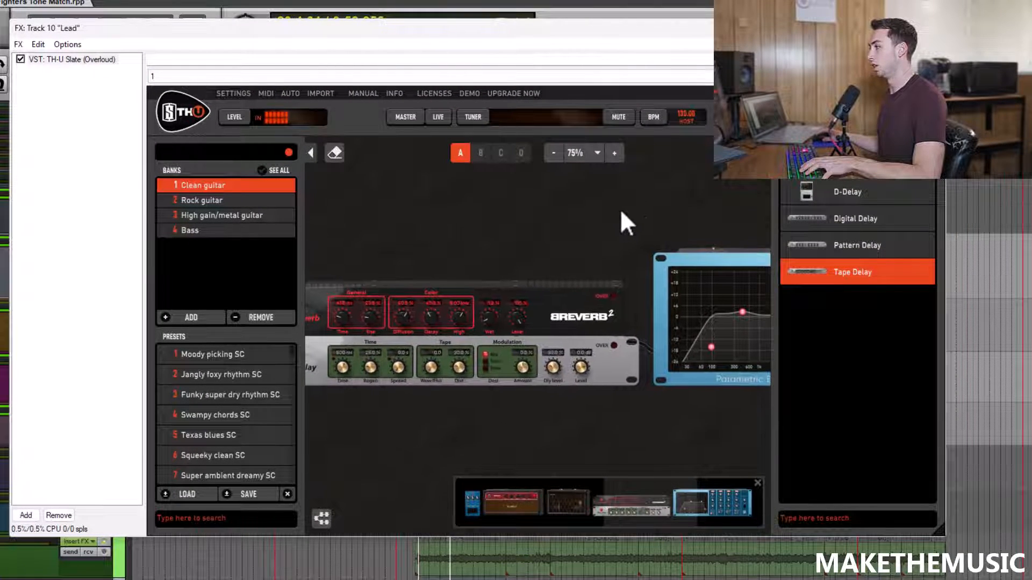
Step: Adjust the Tape Delay's time, dry level and spread in the Lead rig while auditioning the Lead
key(space)
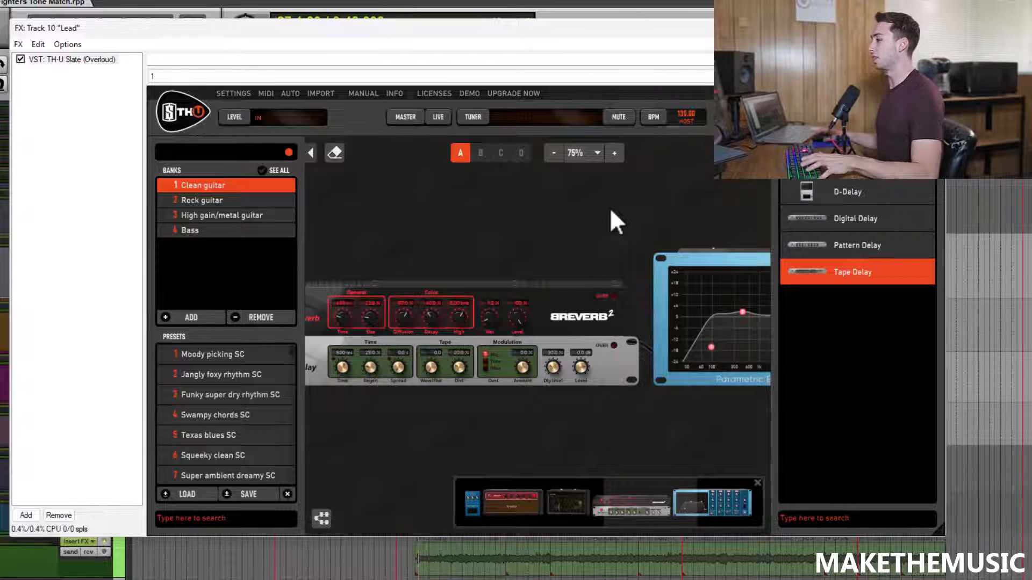
drag(423, 208, 467, 195)
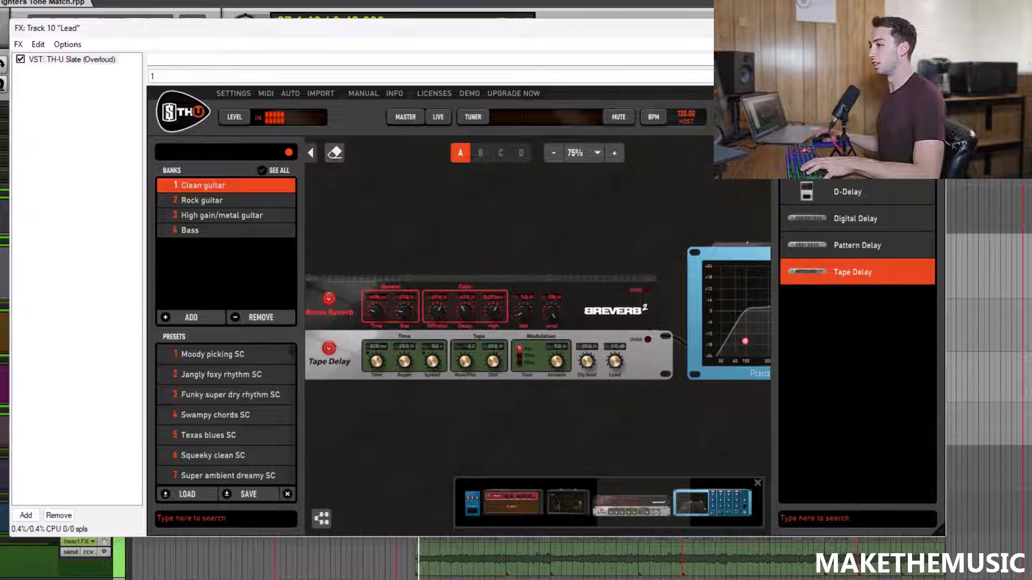
click(4, 425)
drag(559, 209, 586, 215)
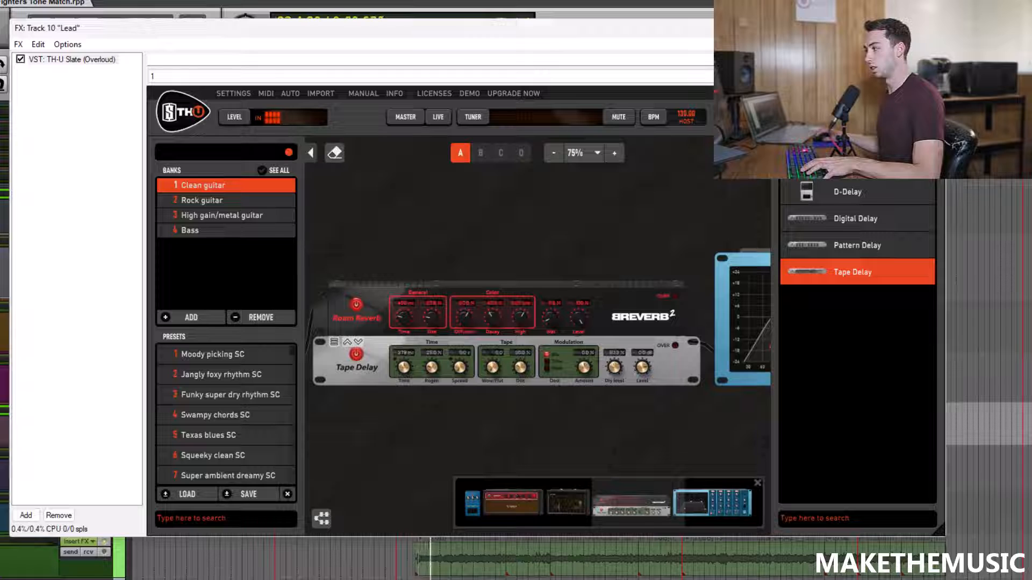
click(559, 362)
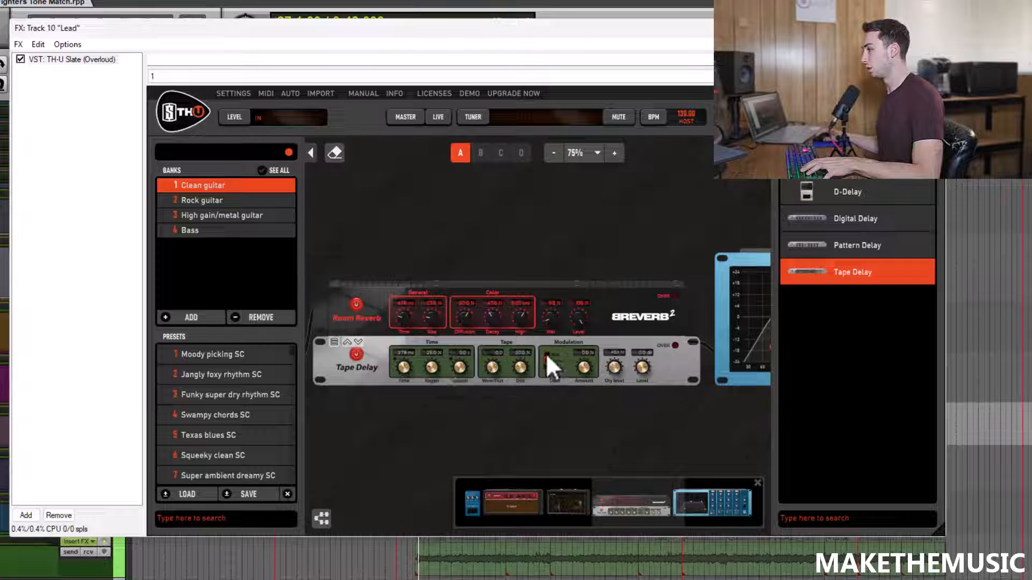
click(460, 384)
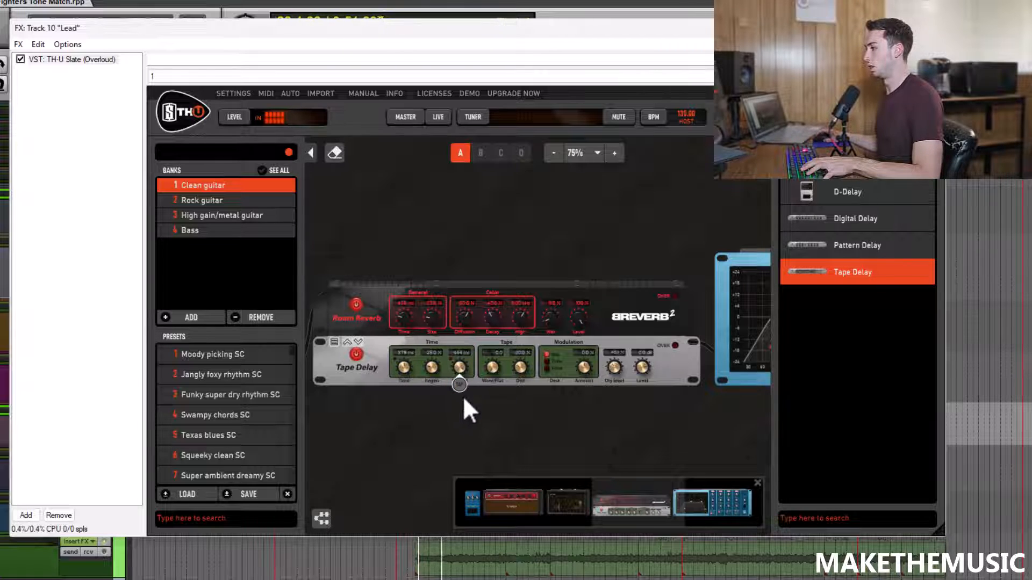
key(space)
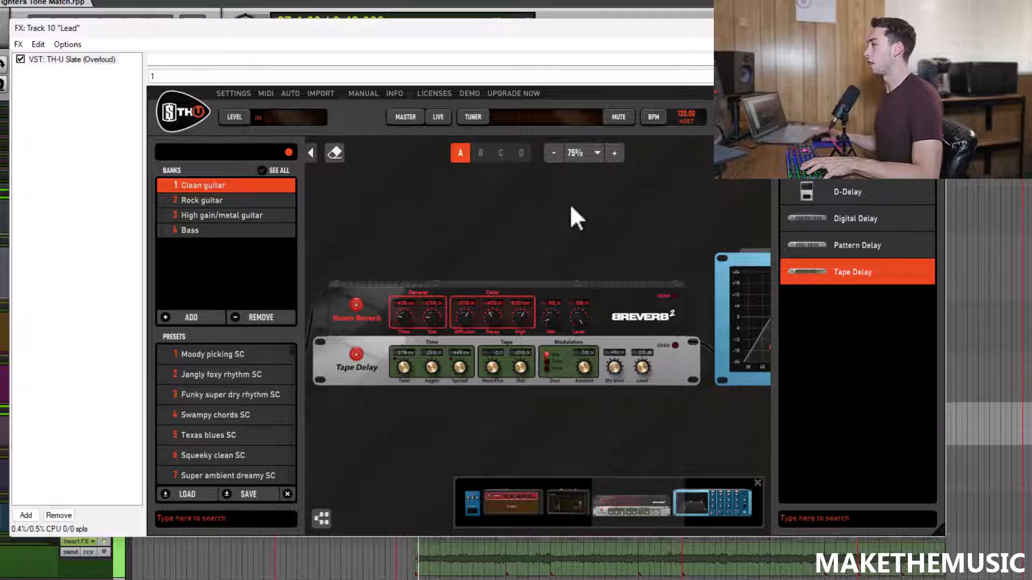
Step: Close the Lead's FX window, audition the Lead with the rhythm guitars from bar 27, and clear the solos
click(930, 28)
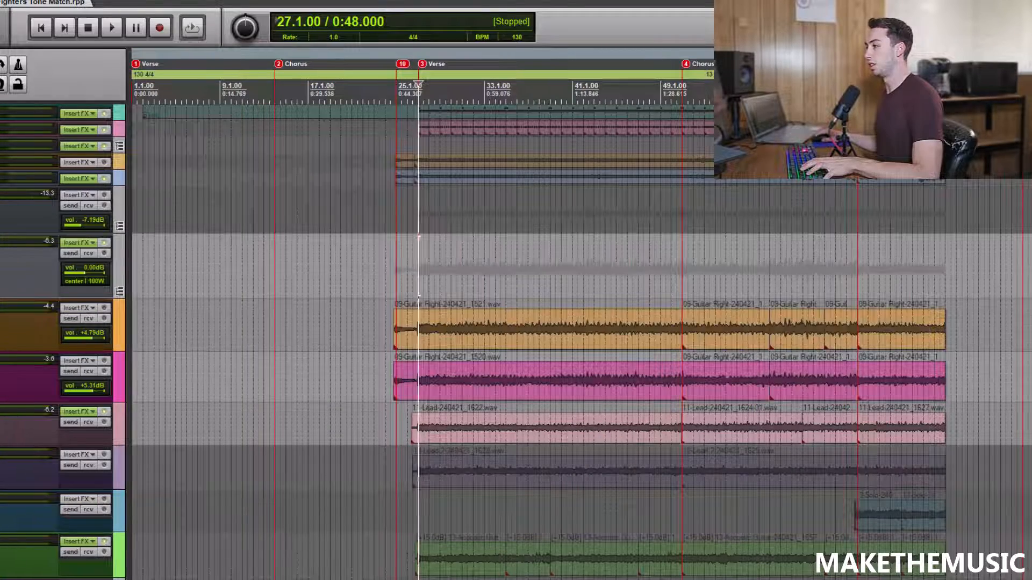
key(space)
scroll(506, 258, up, 3)
scroll(507, 260, down, 3)
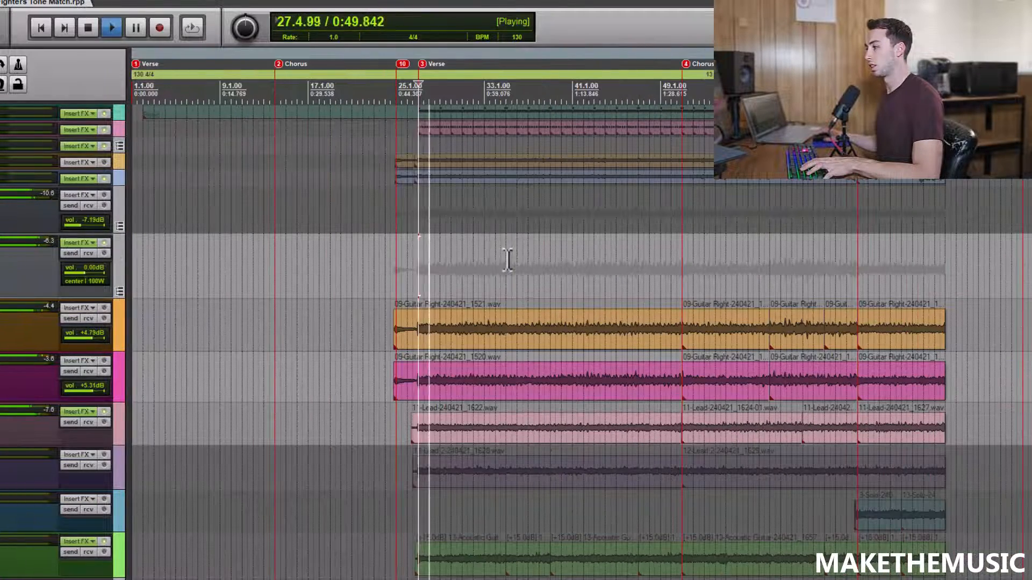
scroll(453, 198, down, 1)
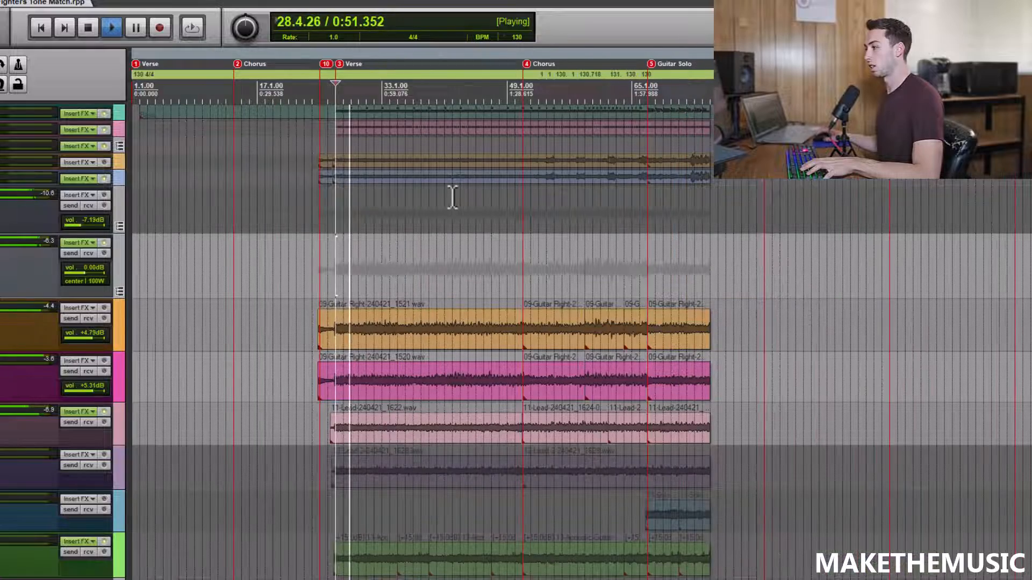
key(space)
ctrl+click(27, 410)
click(1, 249)
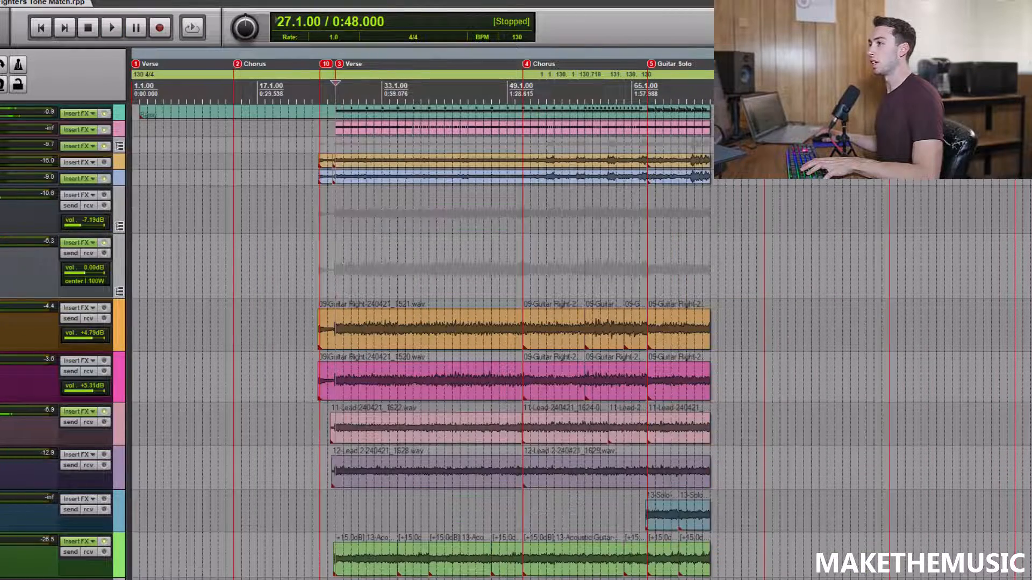
Step: Copy the TH-U Slate insert from the Lead channel to the Lead 2 channel in the mixer
click(5, 1)
click(20, 36)
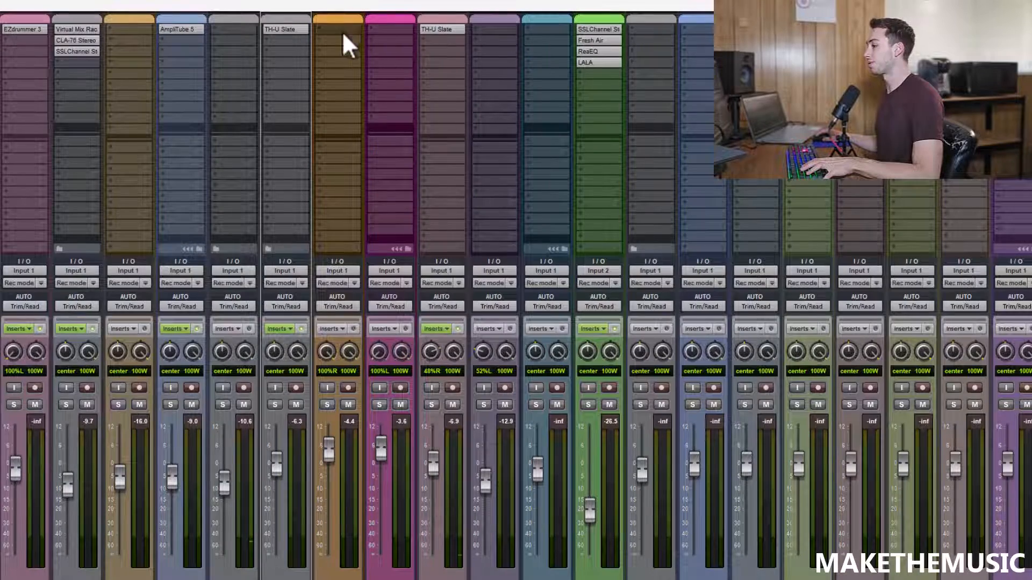
drag(422, 23, 494, 29)
key(ctrl+m)
Step: Play the chorus from bar 61, soloing Lead and Lead 2 and adding the rhythm guitars to the solo
scroll(634, 258, down, 3)
click(372, 285)
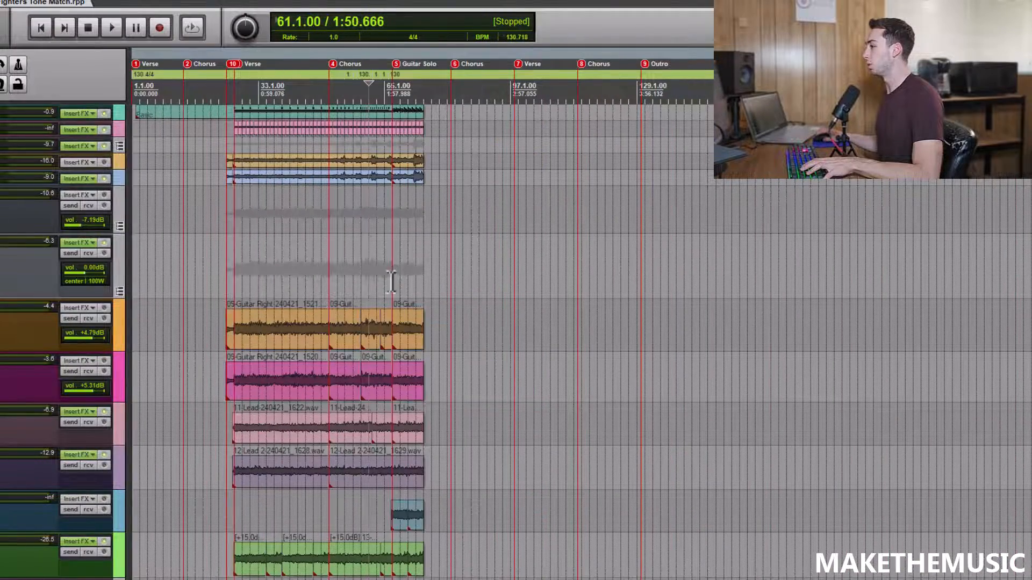
scroll(398, 282, up, 4)
key(space)
scroll(279, 322, down, 2)
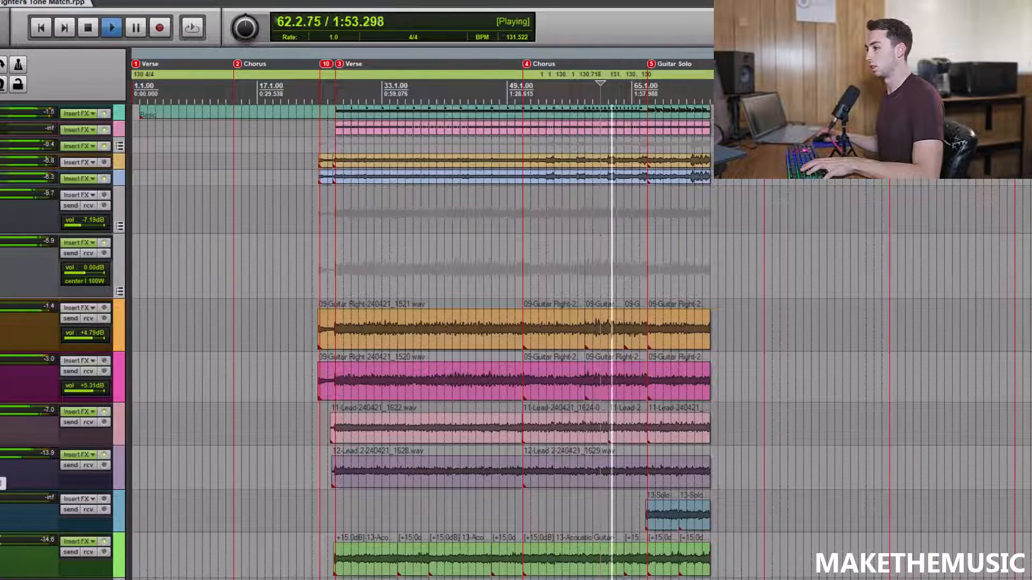
click(2, 467)
click(1, 423)
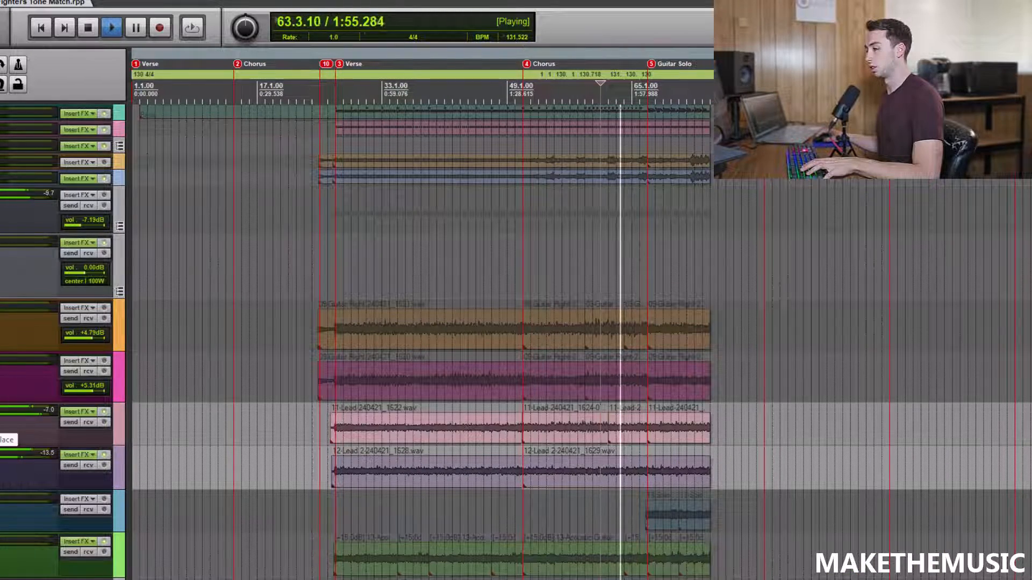
click(1, 255)
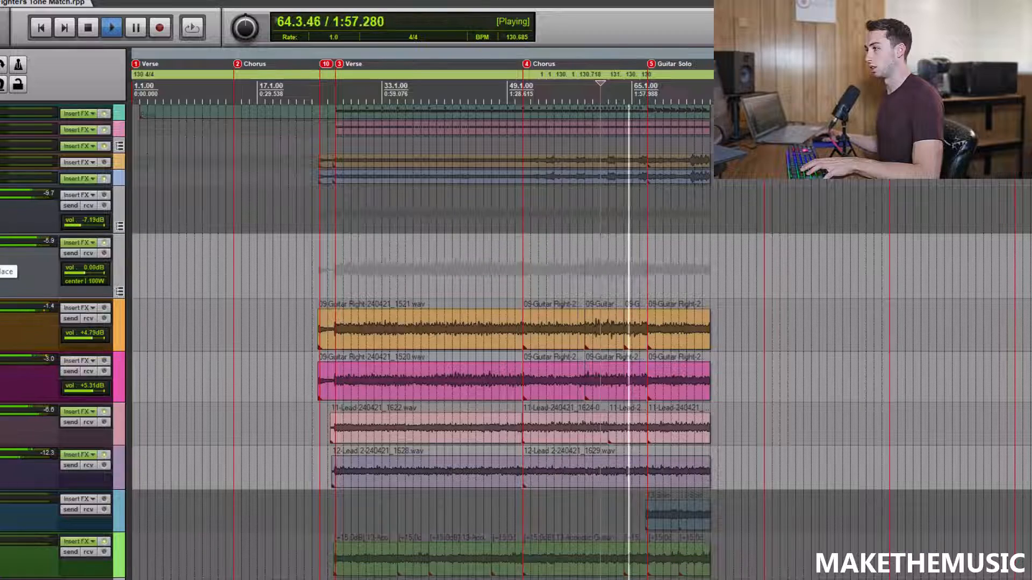
scroll(509, 235, up, 2)
key(space)
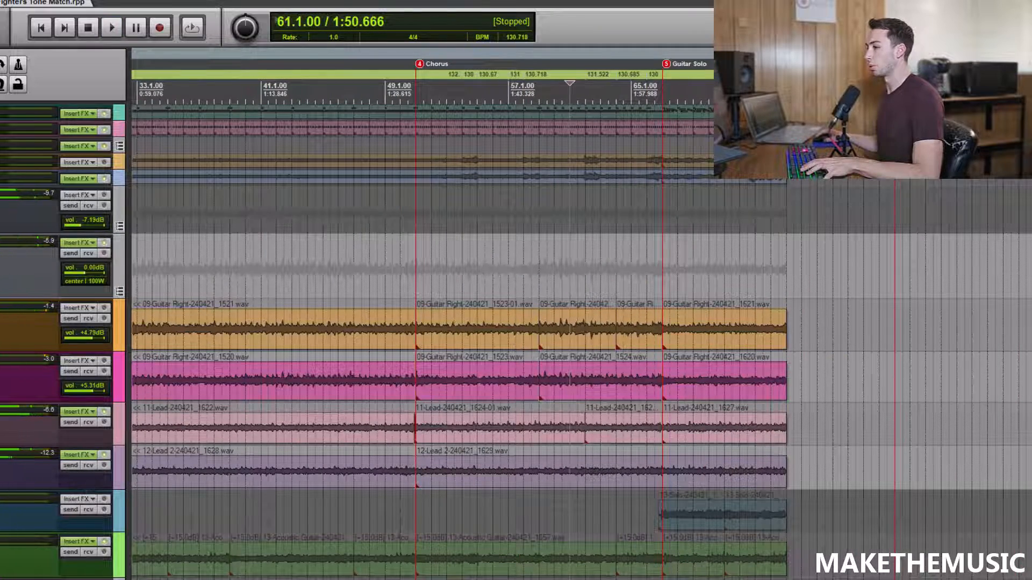
Step: Clear the guitar solos and play the full mix from bar 61 into the Guitar Solo section
click(1, 466)
click(1, 423)
click(1, 255)
key(space)
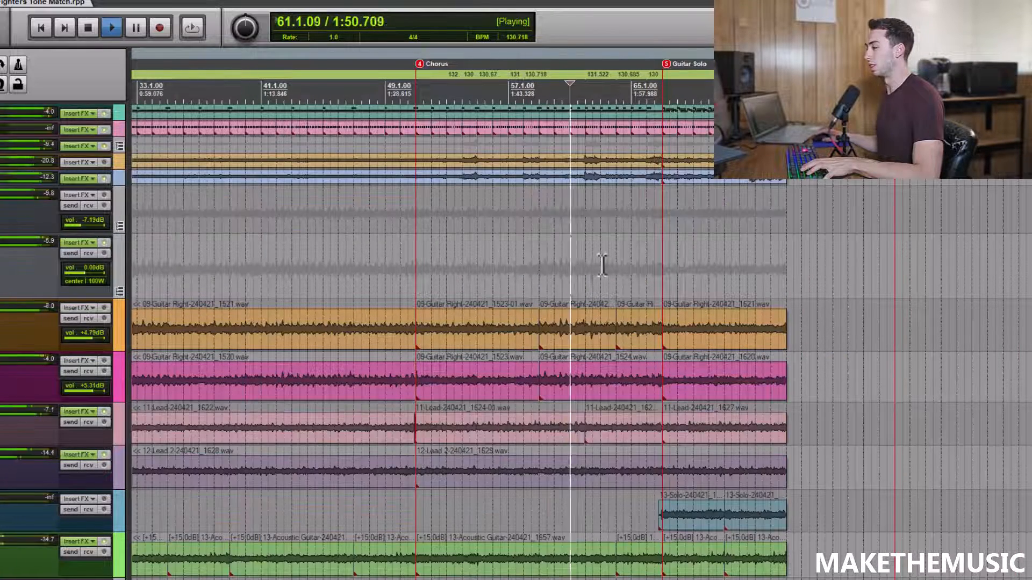
scroll(768, 277, down, 2)
scroll(769, 277, up, 2)
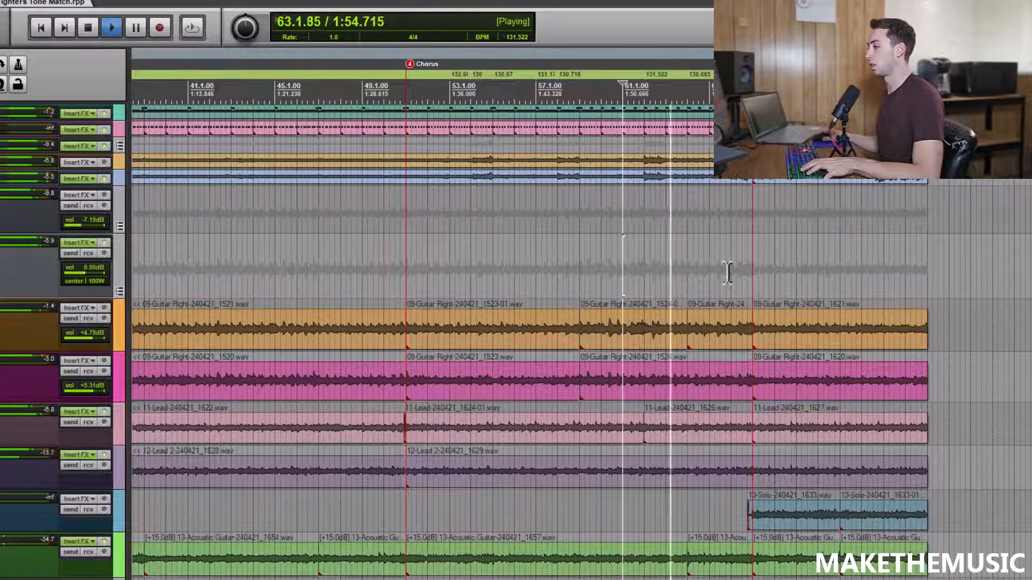
scroll(727, 272, down, 1)
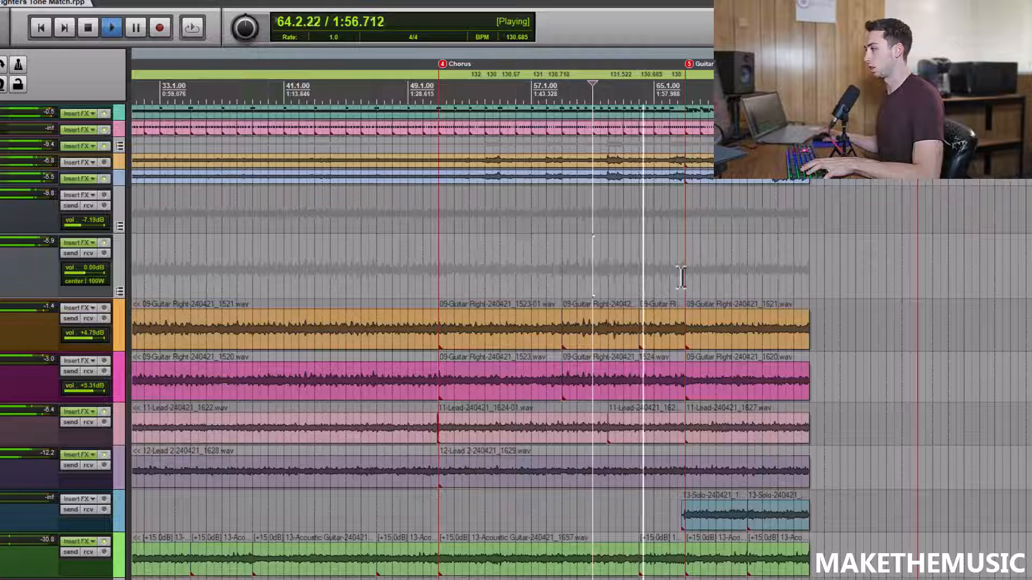
scroll(675, 276, up, 1)
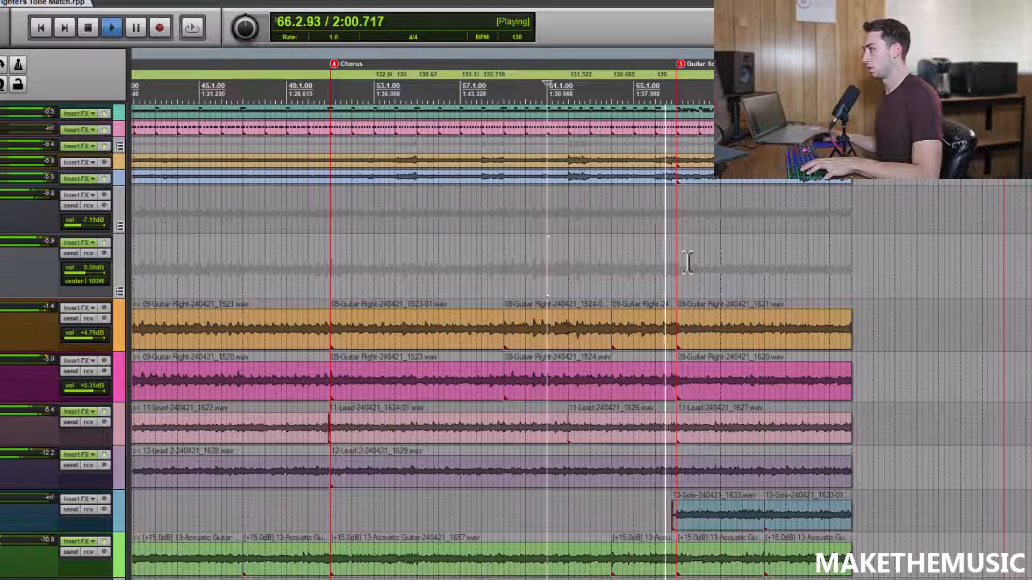
key(space)
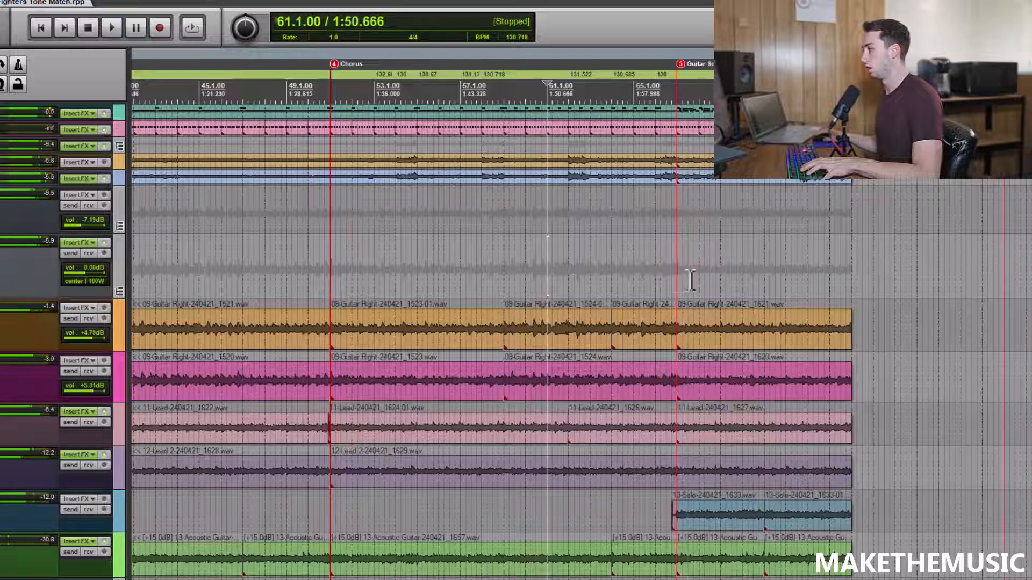
Step: Place the edit cursor at the Guitar Solo marker at bar 67 and solo the Solo track
click(677, 280)
scroll(677, 281, up, 3)
click(1, 505)
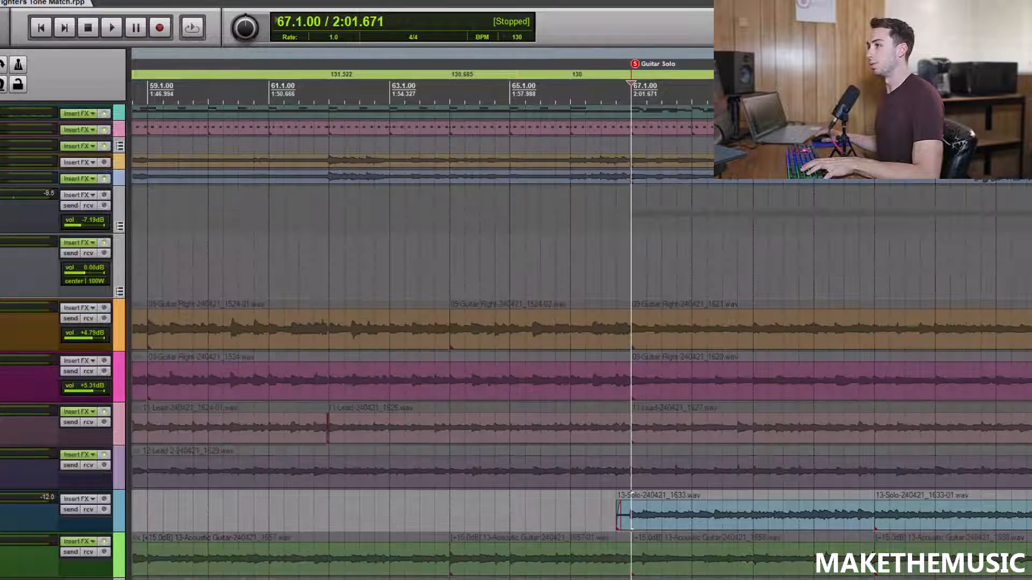
Step: Copy the TH-U Slate insert from the Lead 2 channel to the Solo channel in the mixer
click(1, 1)
click(2, 39)
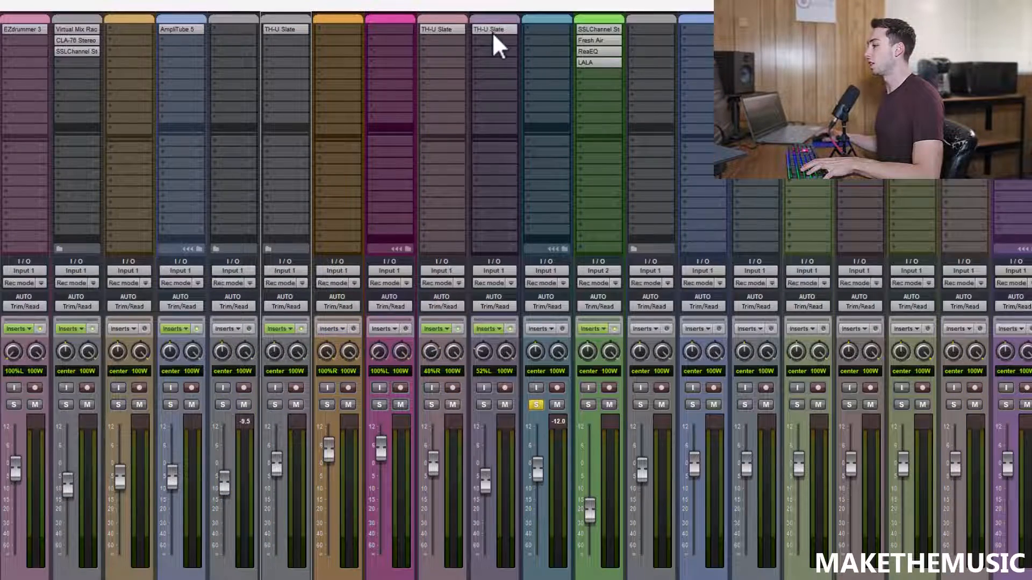
drag(488, 32, 549, 31)
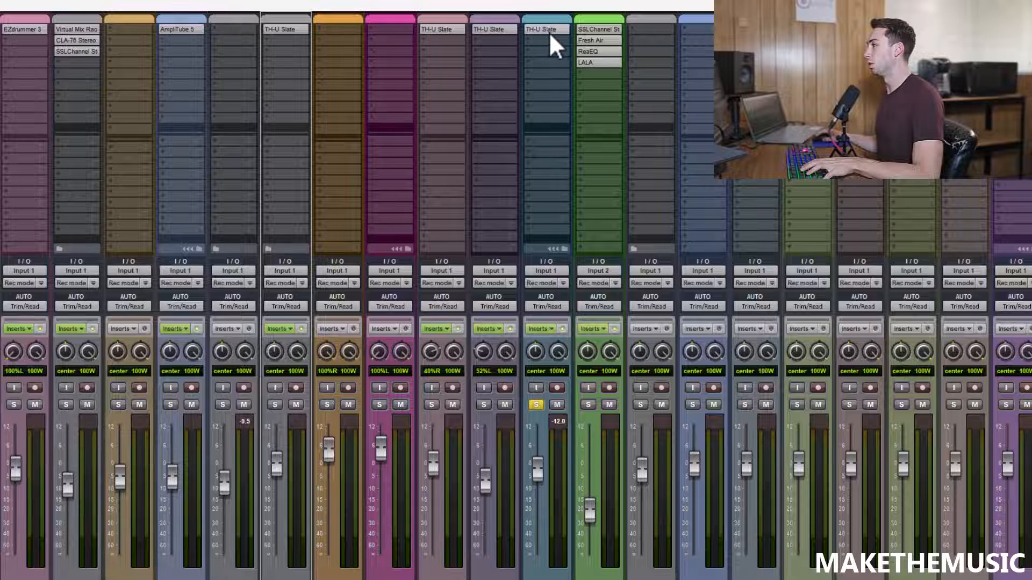
key(ctrl+m)
Step: Play the Solo track, open its TH-U Slate rig, and bring the Top30 amp into view
key(space)
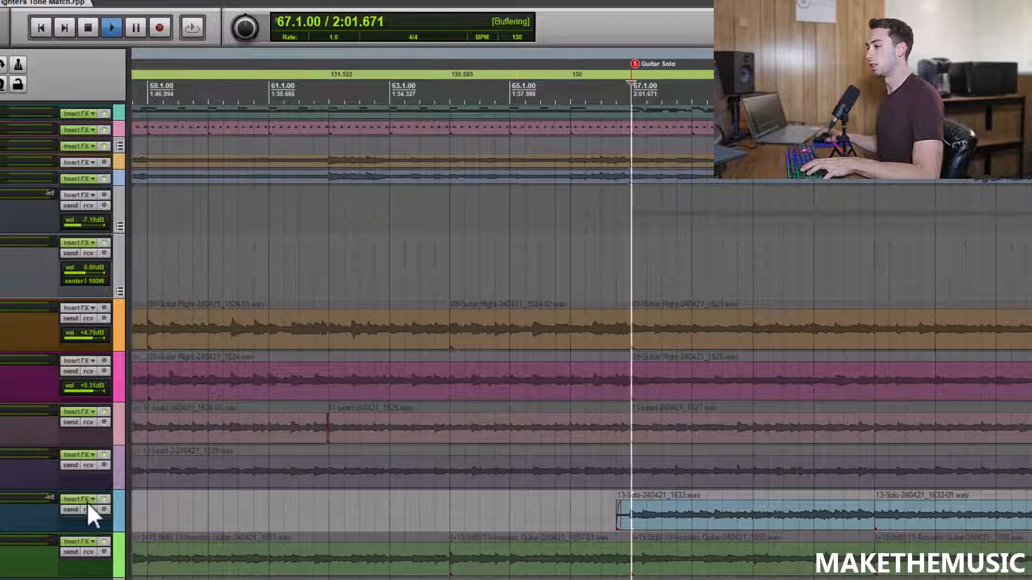
click(104, 499)
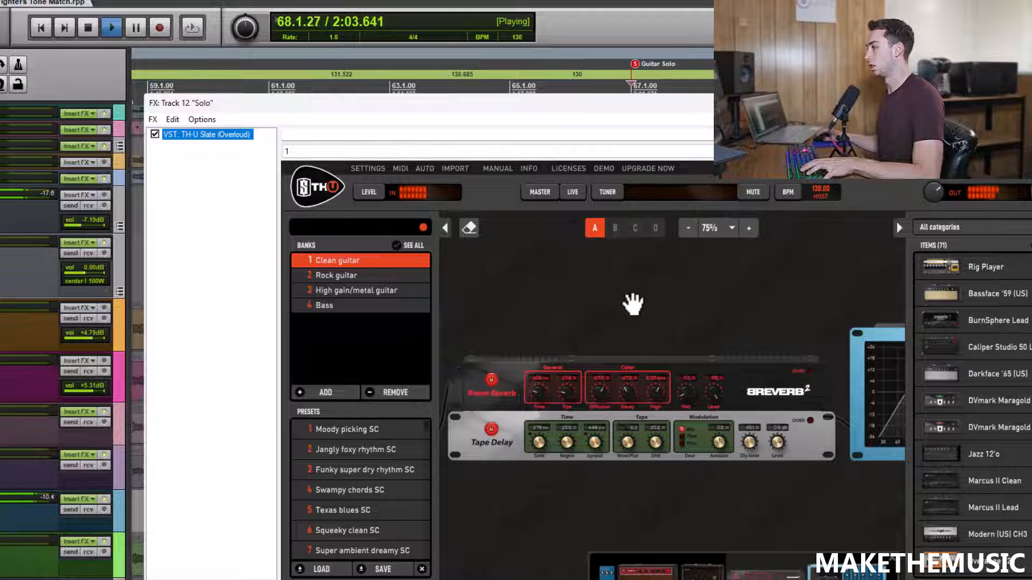
drag(633, 304, 814, 285)
drag(640, 274, 774, 274)
key(space)
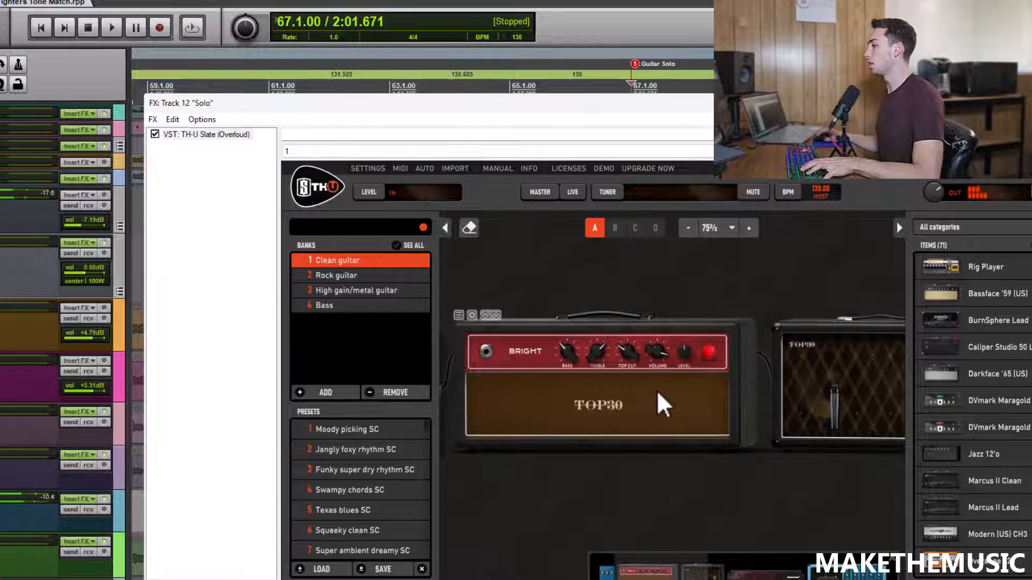
Step: Replace the Solo rig's Top30 (UK) Bright amp with the Darkface '65 (US) and audition it
right_click(658, 394)
mouse_move(611, 291)
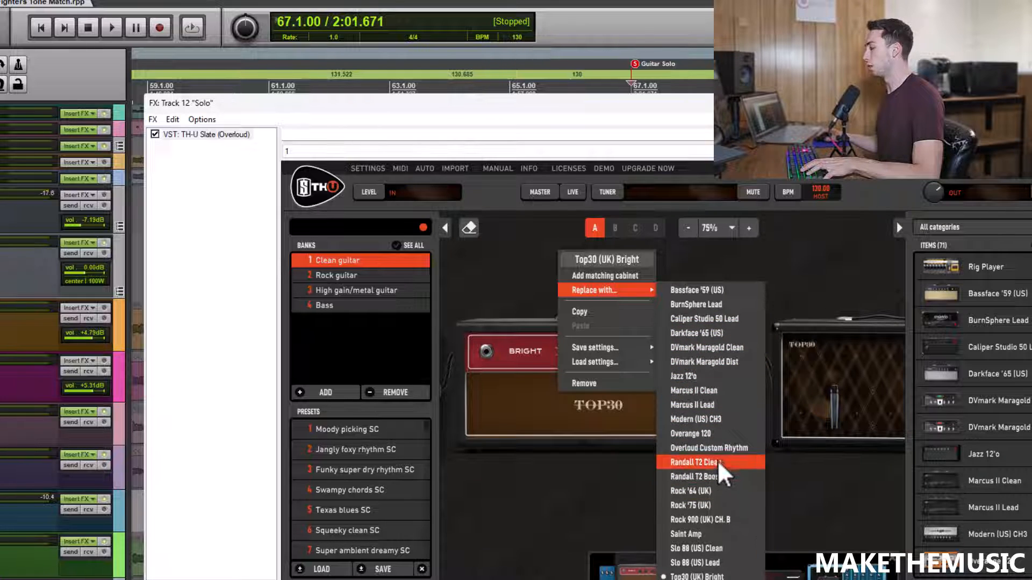
click(709, 330)
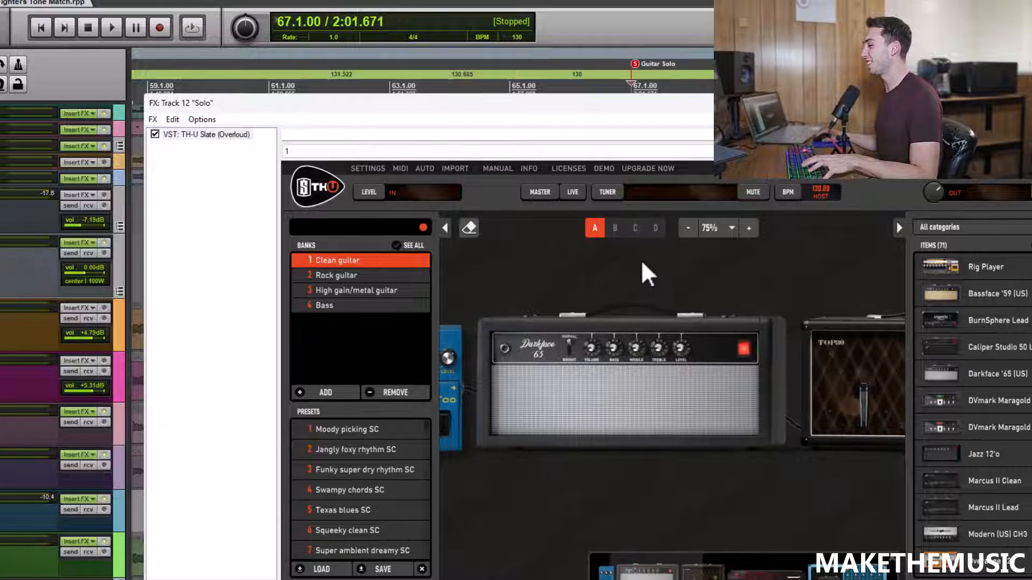
key(space)
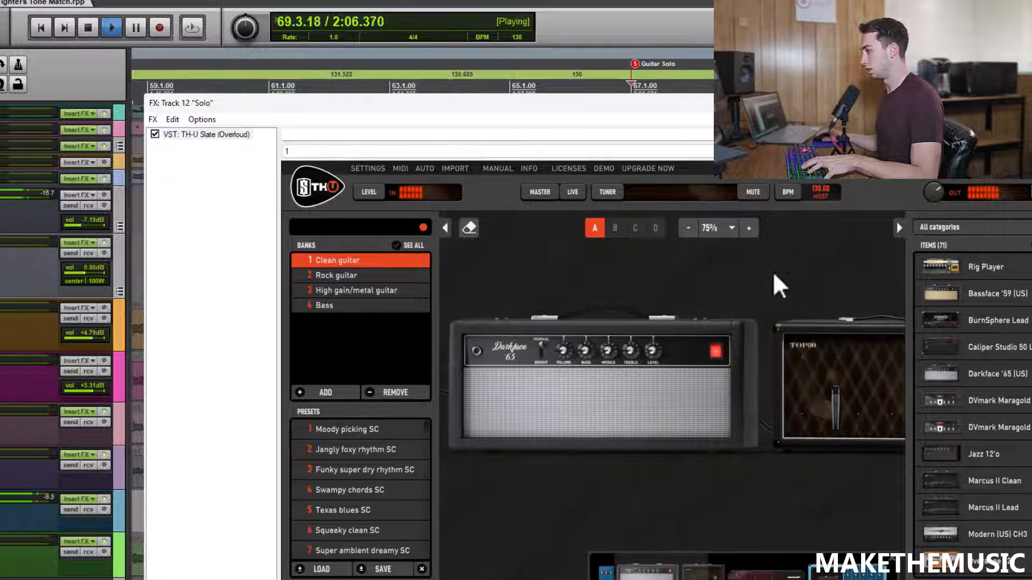
key(space)
Step: Replace the Solo rig's cabinet with the 1x12 Bluelux (US) and move its dynamic mic toward the speaker centre while listening
right_click(669, 369)
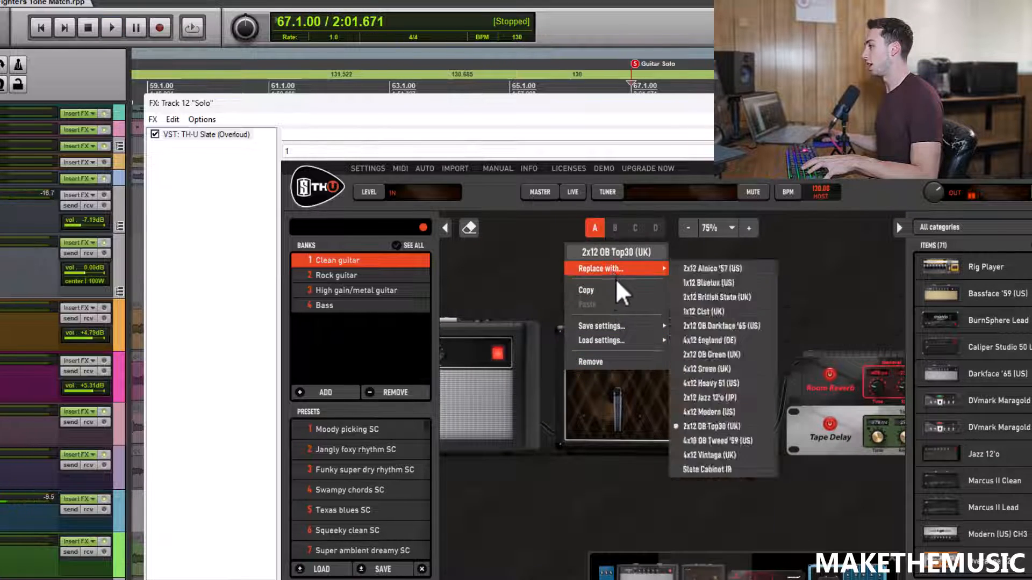
click(705, 280)
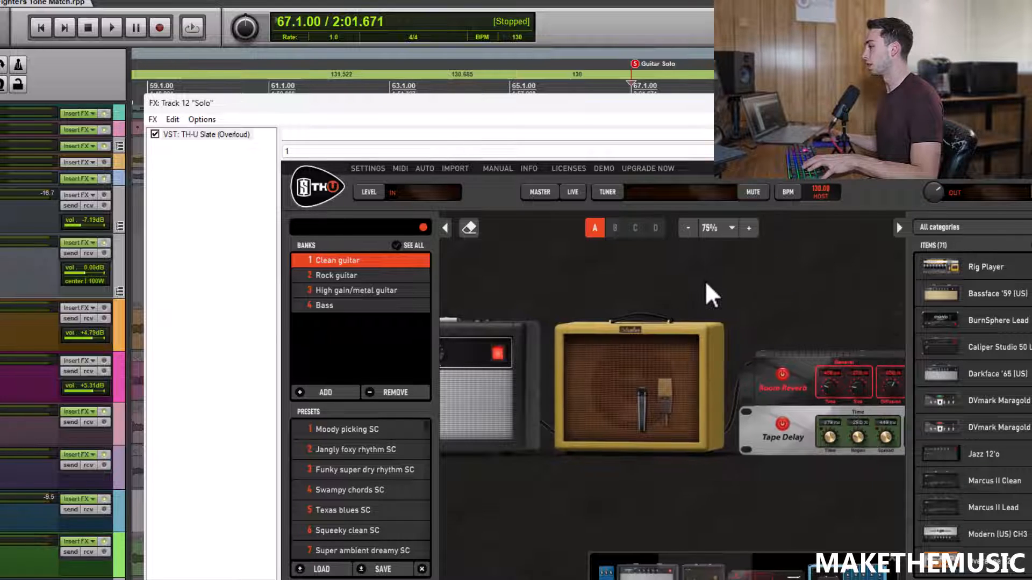
key(space)
drag(651, 427, 618, 403)
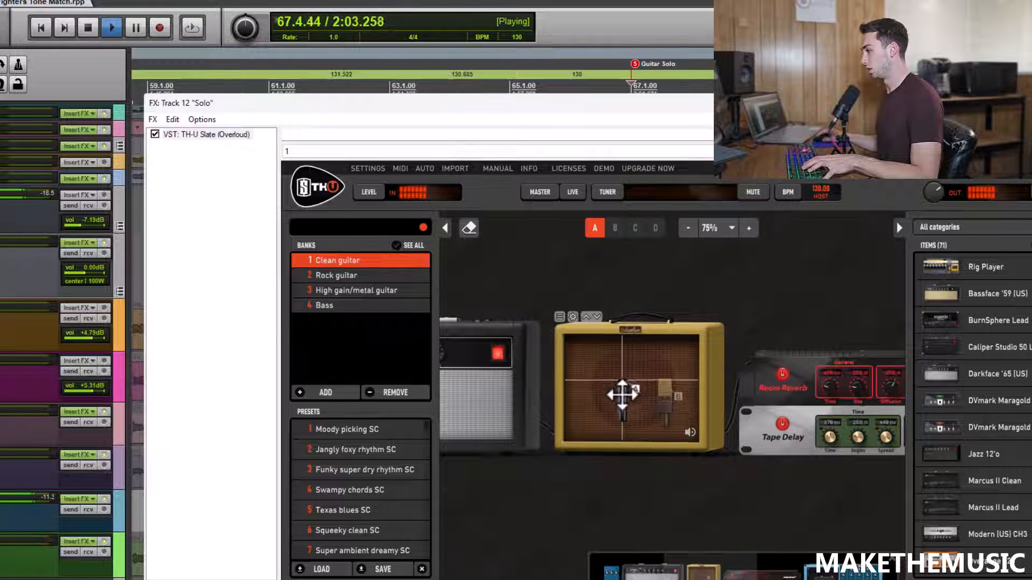
key(space)
Step: Replace the Solo rig's 1x12 cabinet with the 2x12 OB Darkface '65 (US), check its American57 mic, and audition it with the Darkface amp
right_click(625, 368)
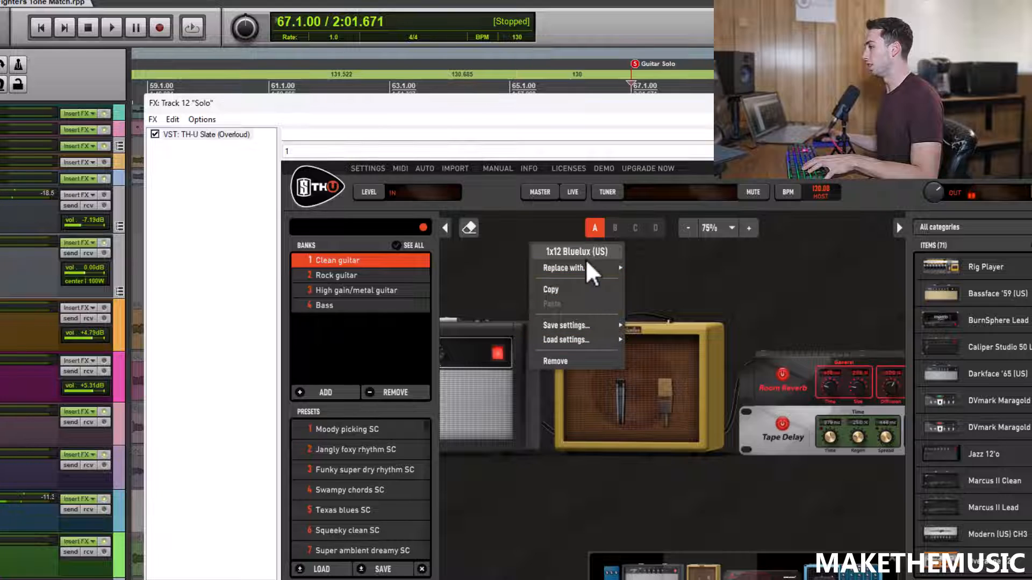
mouse_move(589, 267)
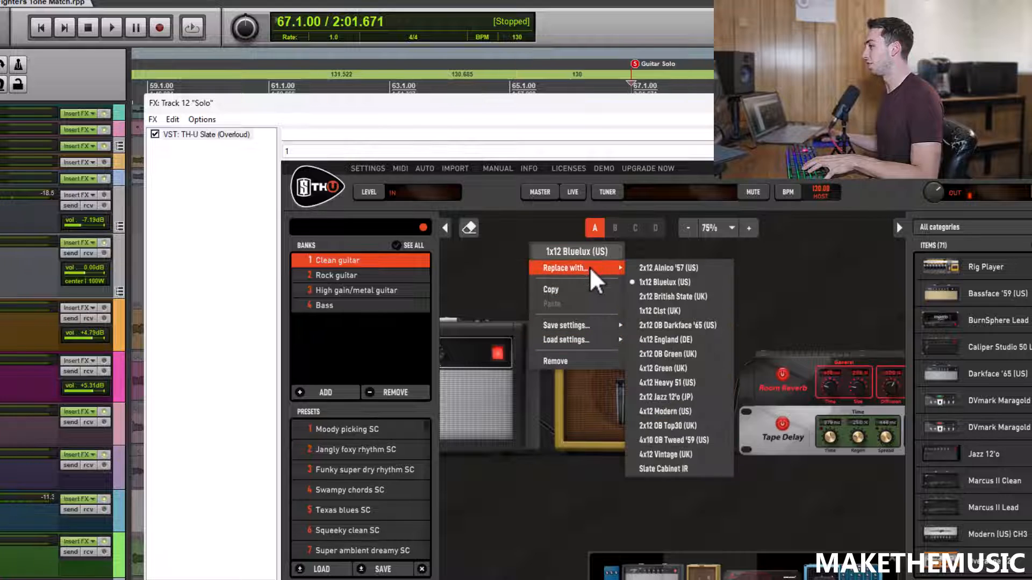
click(685, 324)
key(space)
drag(707, 395, 629, 395)
right_click(618, 391)
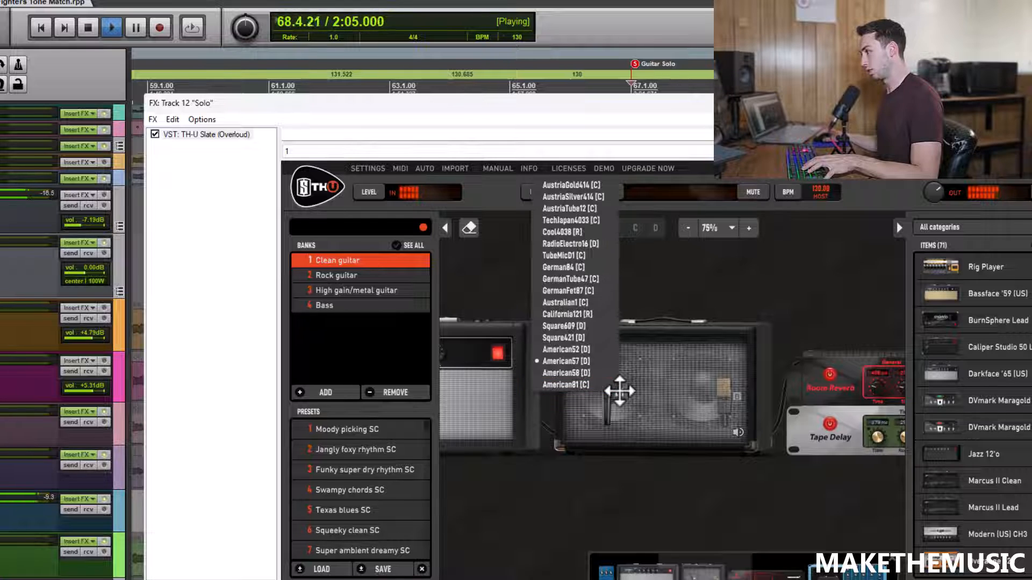
click(585, 355)
drag(580, 268, 736, 257)
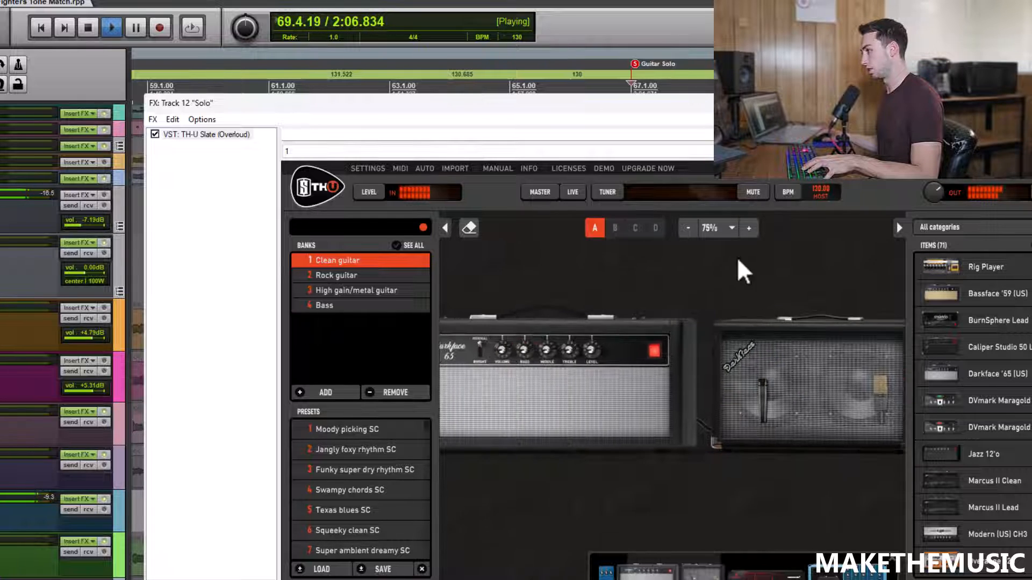
drag(563, 301, 624, 308)
key(space)
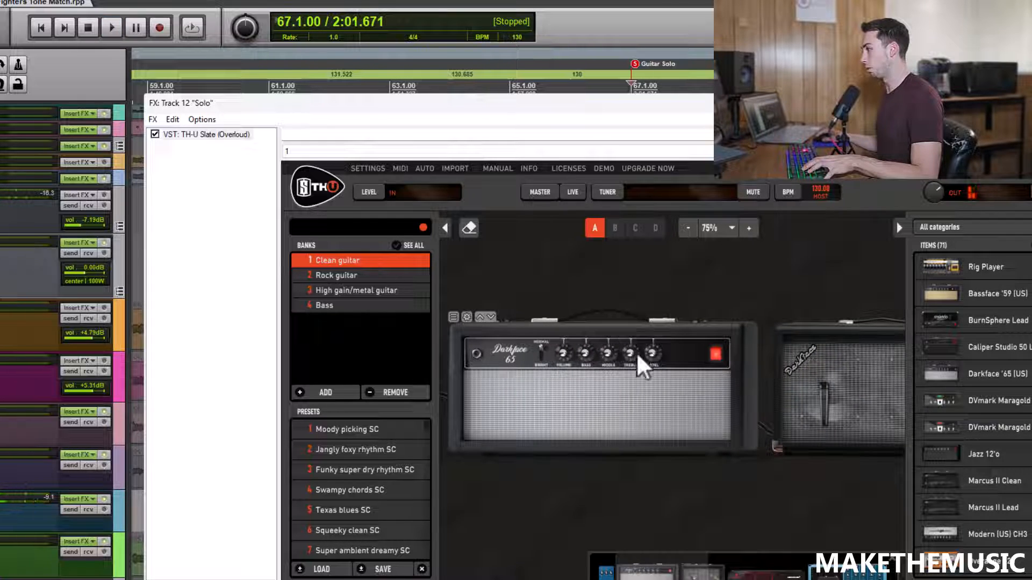
key(space)
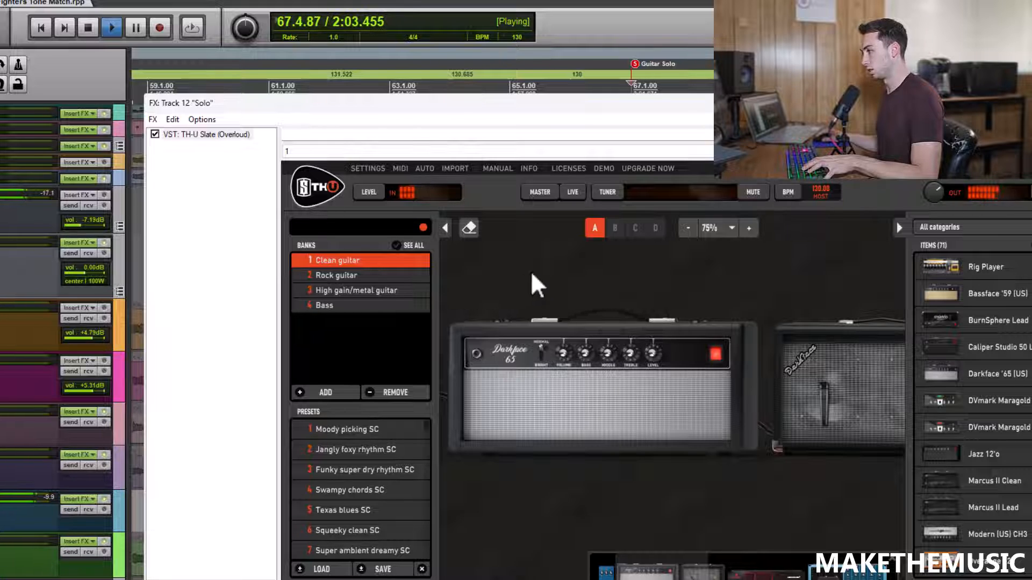
mouse_move(530, 271)
mouse_down()
mouse_move(690, 273)
mouse_move(539, 277)
mouse_up()
Step: Replace the Solo rig's Room Reverb with the D-Reverb pedal and play the solo through it
drag(795, 279, 636, 376)
key(space)
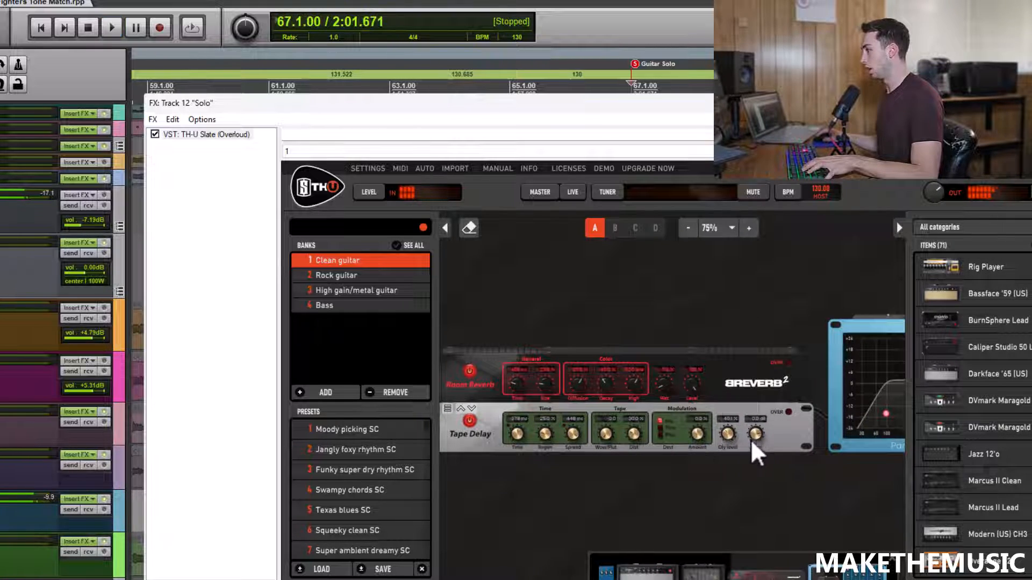
right_click(711, 370)
mouse_move(672, 270)
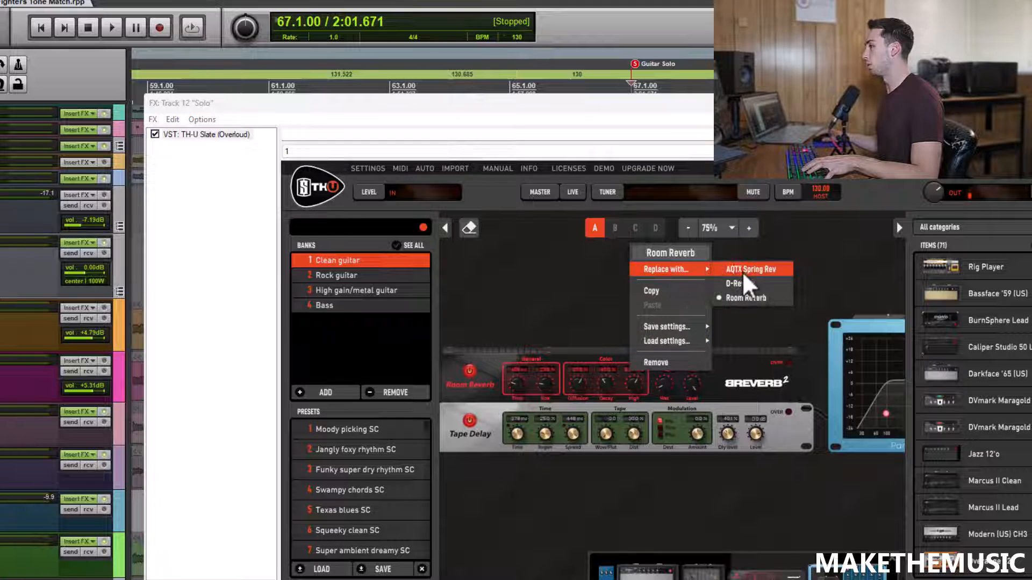
click(747, 284)
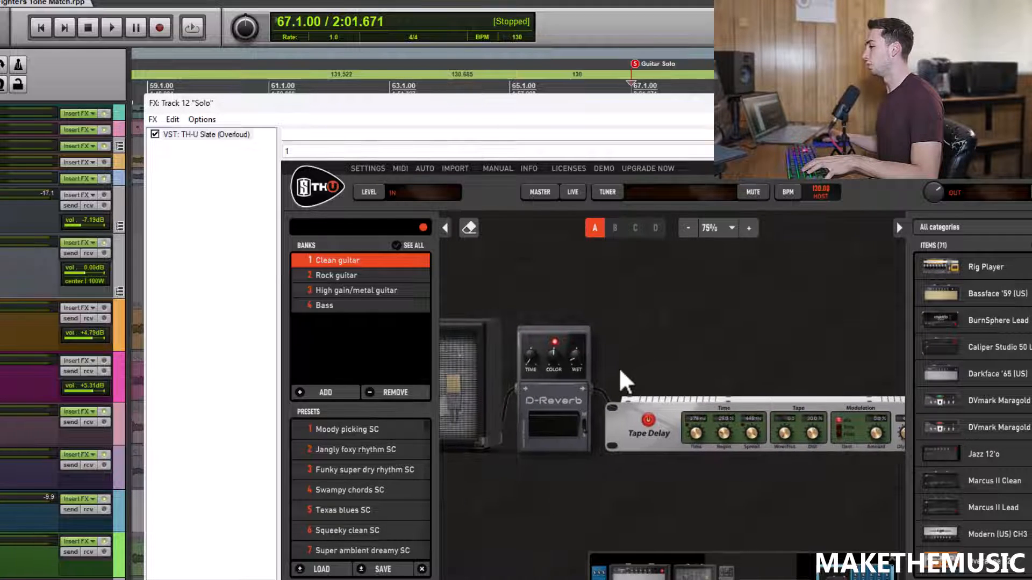
key(space)
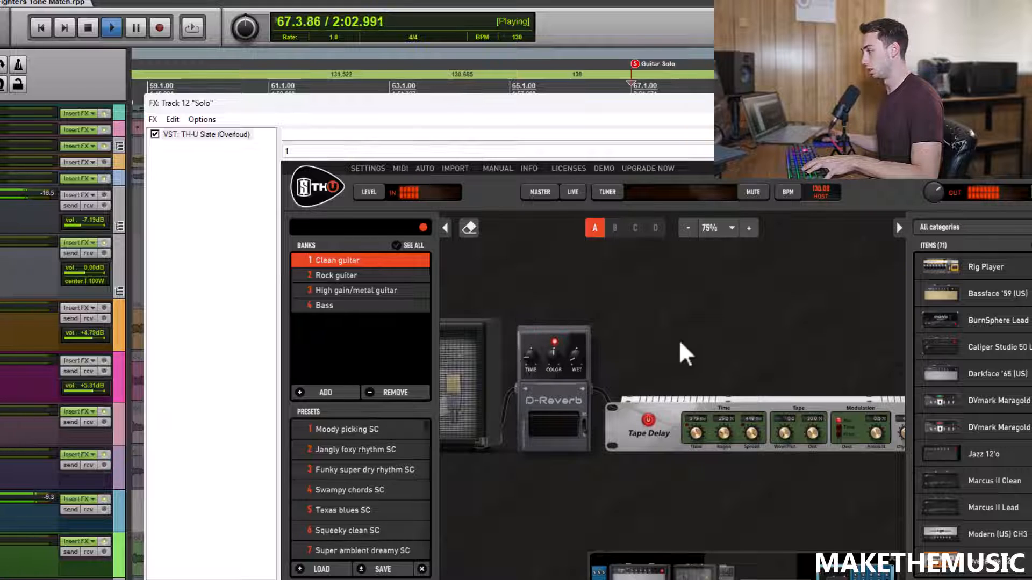
Step: Lower the Tape Delay's level, and enable the Parametric EQ with its high-pass point moved to a lower frequency
drag(896, 338, 699, 339)
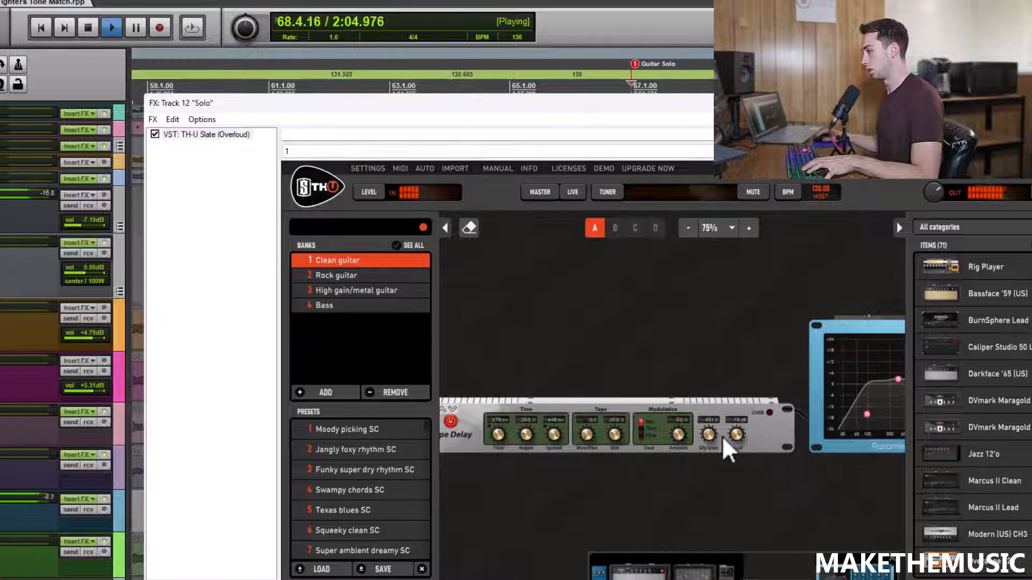
drag(714, 341, 612, 343)
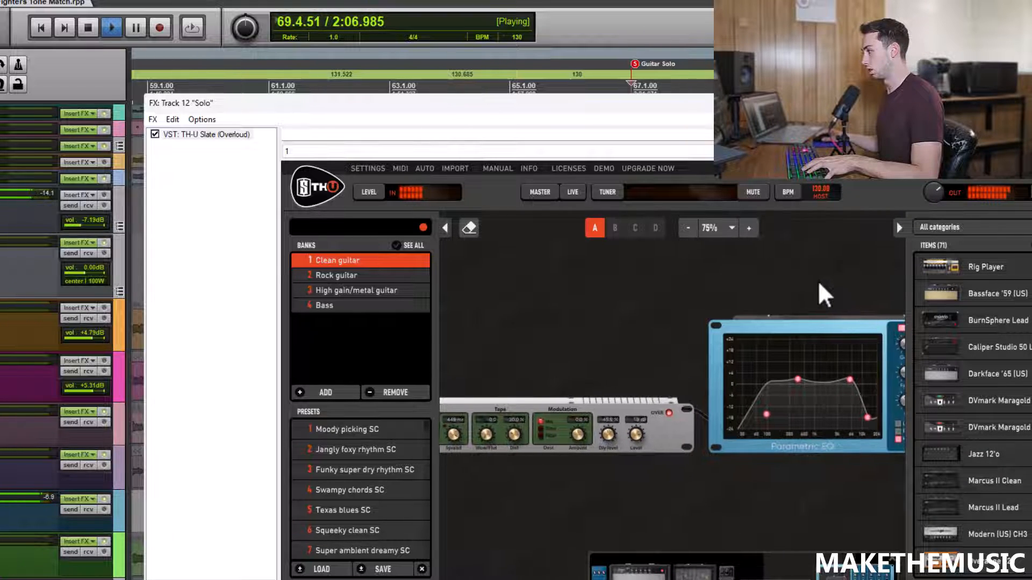
drag(818, 281, 689, 285)
drag(795, 256, 696, 264)
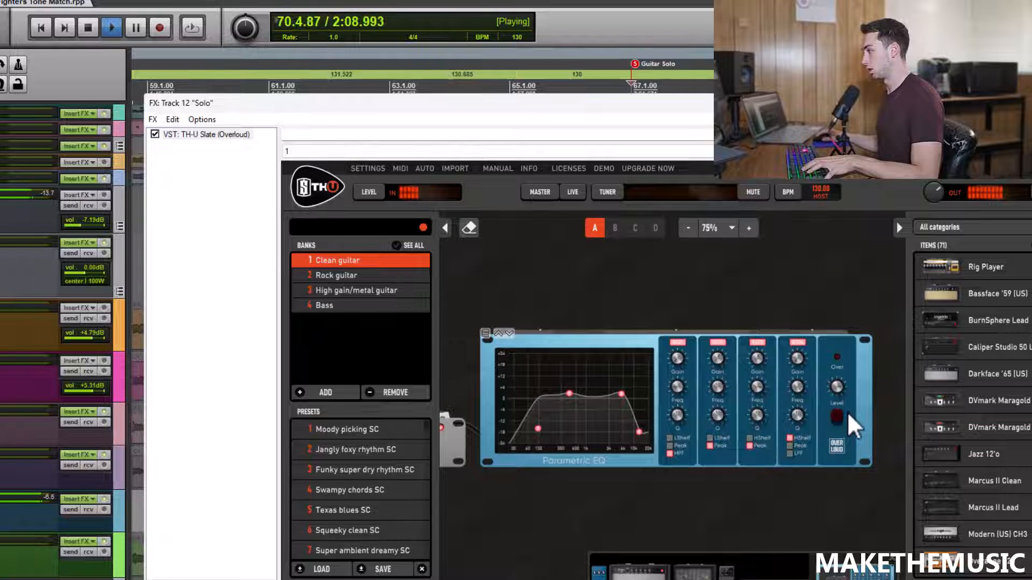
key(space)
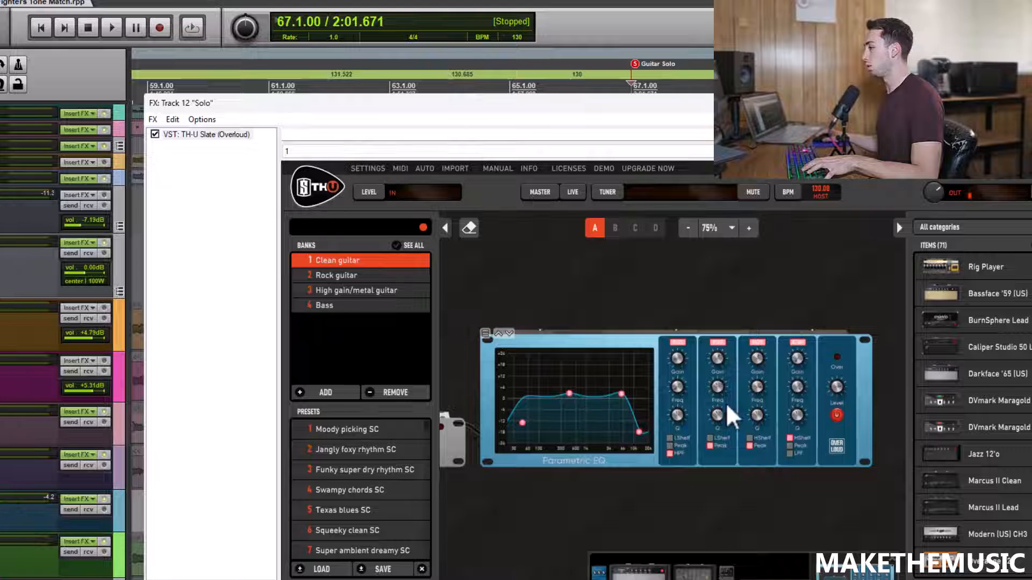
Step: Raise the Parametric EQ's mid peak and shift it higher in frequency, and adjust the high peak around 7 kHz while listening
key(space)
key(space)
mouse_move(571, 395)
mouse_down()
mouse_move(624, 393)
mouse_move(591, 390)
mouse_up()
key(space)
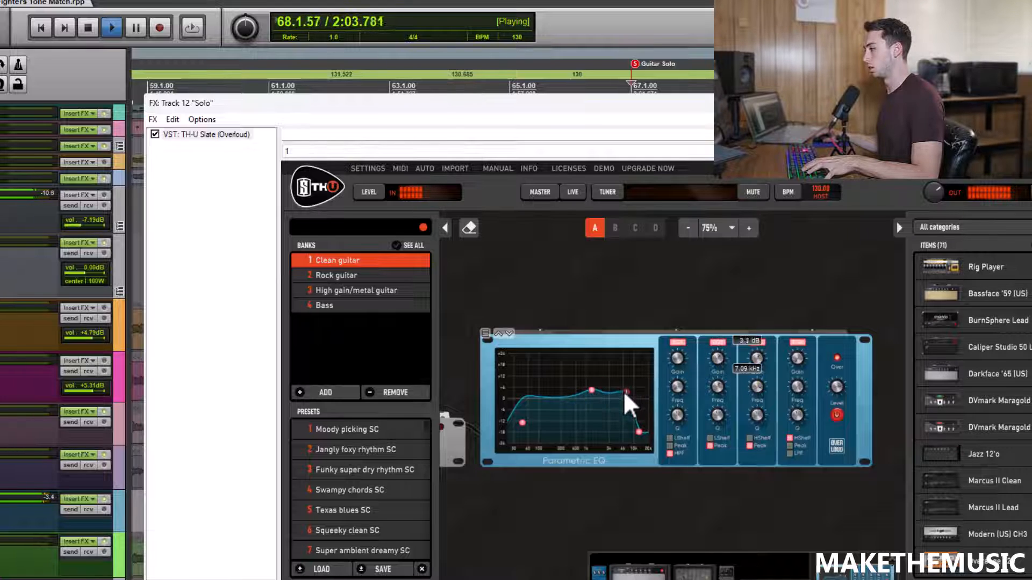
Step: Compare the Solo tone alone and together with the other guitar tracks while reviewing the rig's signal chain back to the overdrive pedal
click(1, 254)
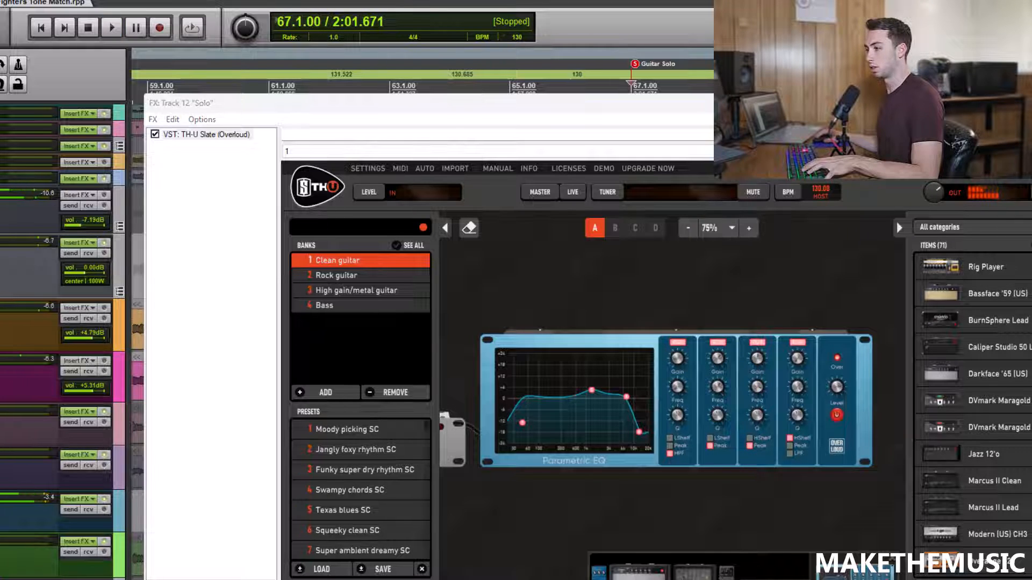
key(space)
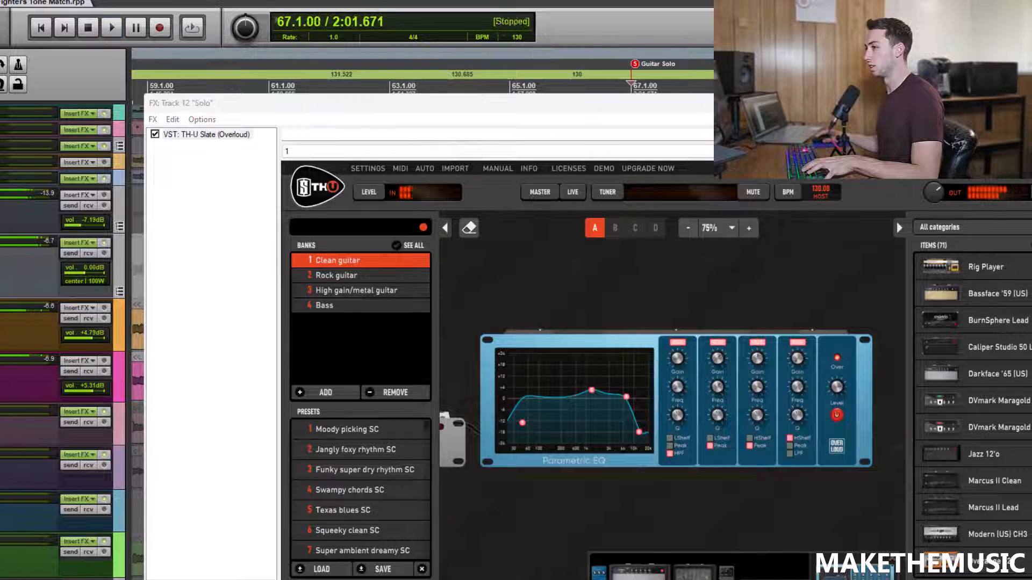
key(space)
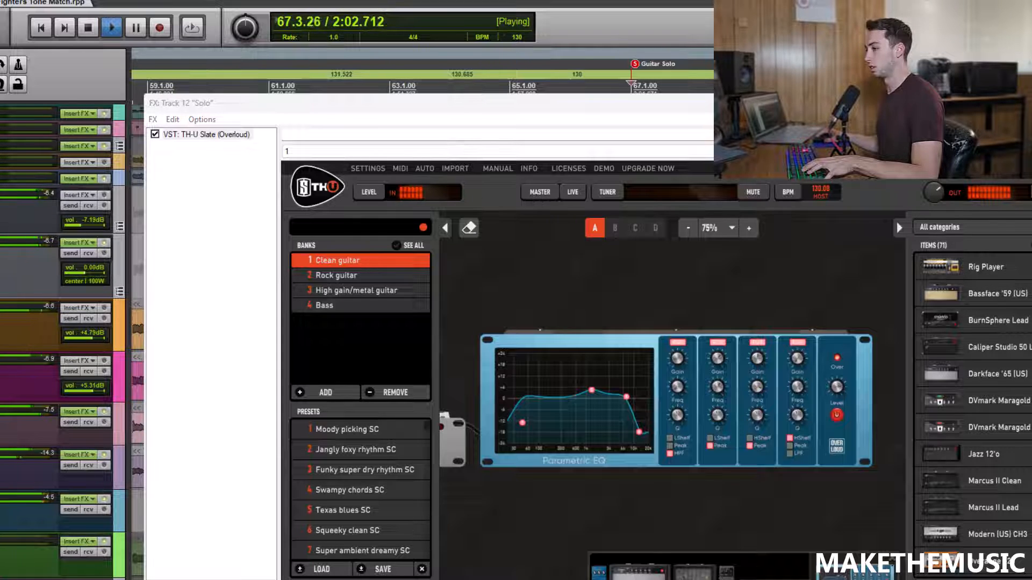
scroll(795, 280, up, 10)
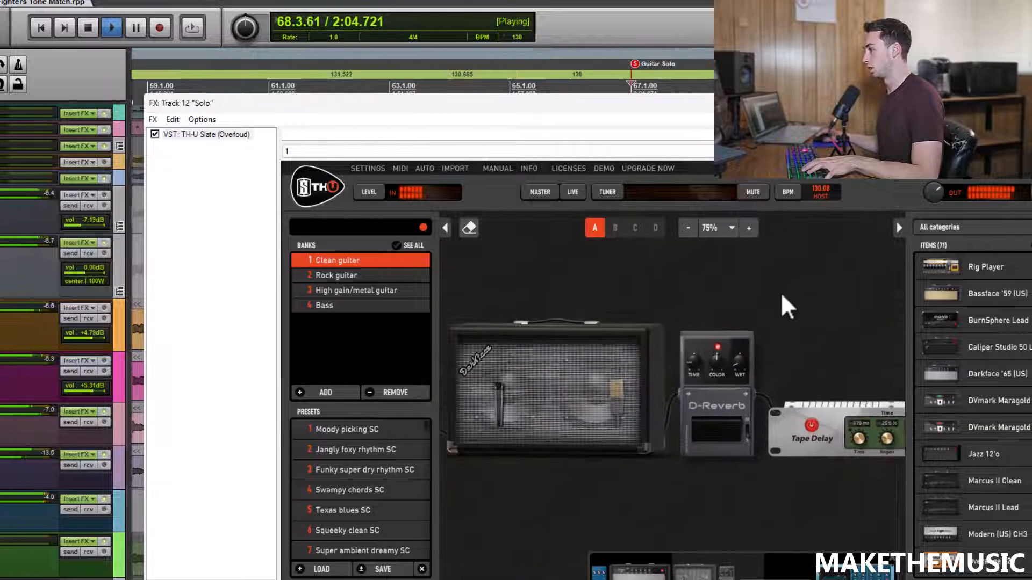
scroll(654, 283, up, 5)
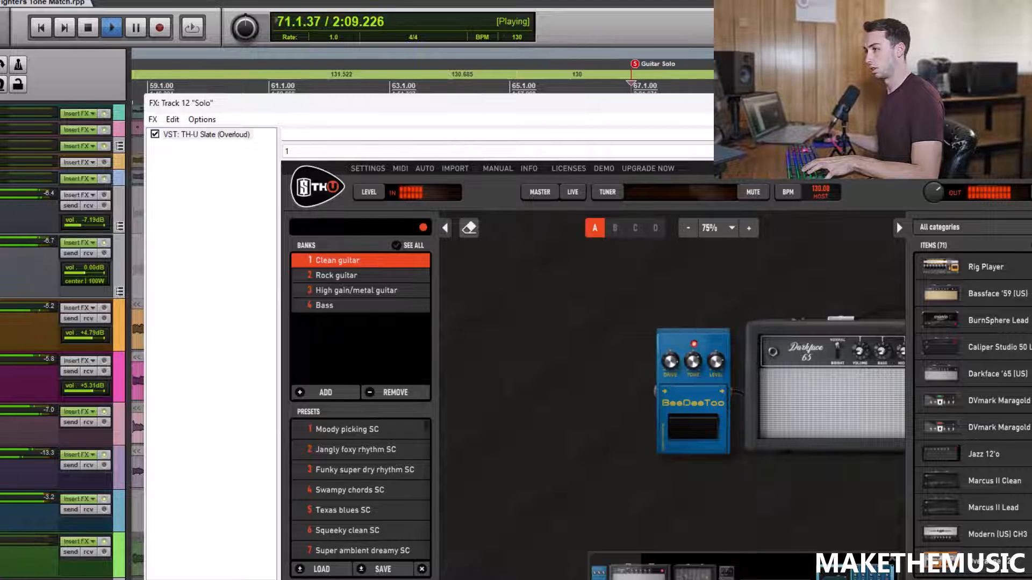
key(space)
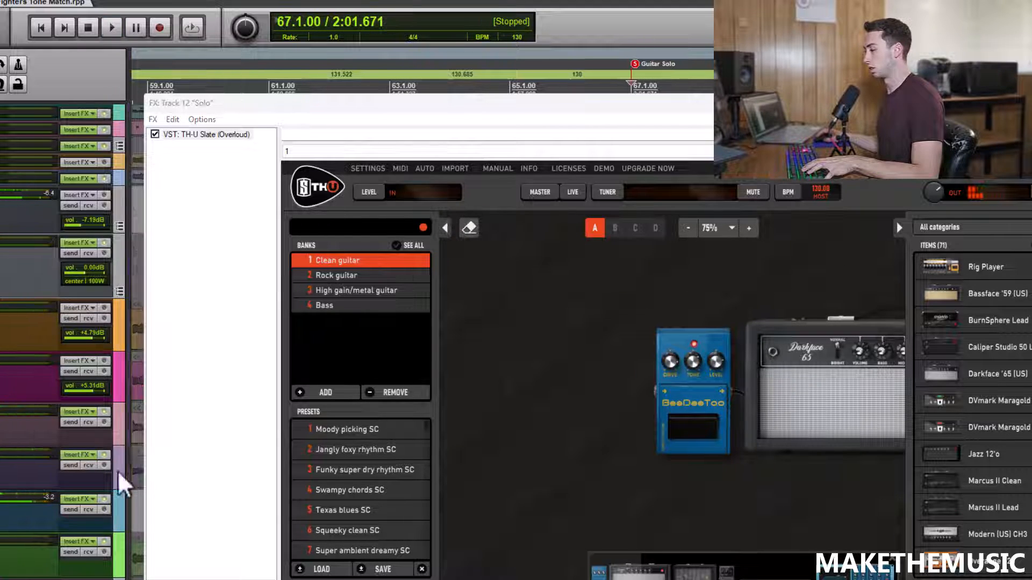
key(space)
key(space)
Step: Add an RSS Compressor pedal in front of the BeeDeeToo overdrive in the Solo rig and audition it
click(961, 227)
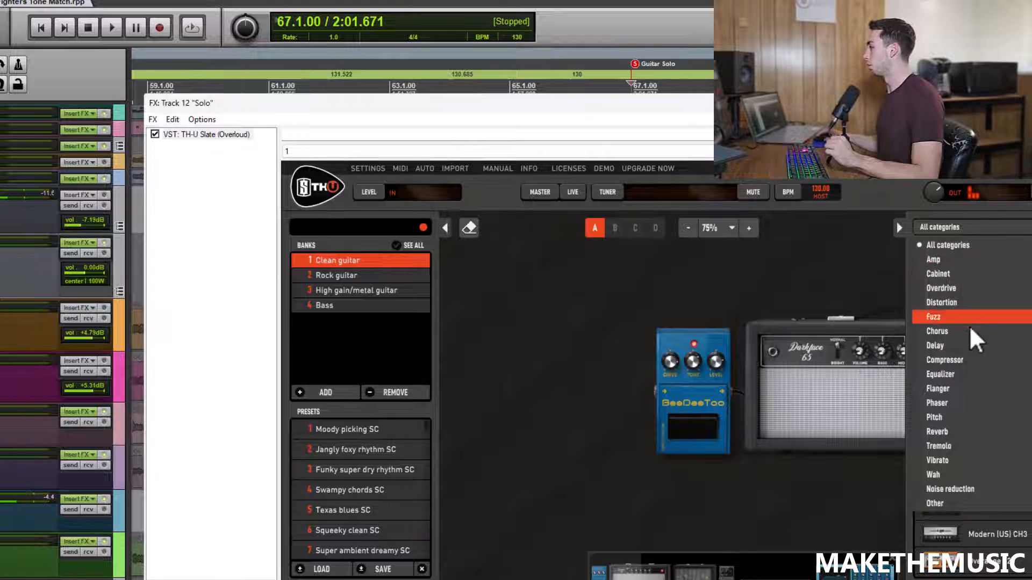
click(964, 361)
drag(969, 270, 586, 430)
key(space)
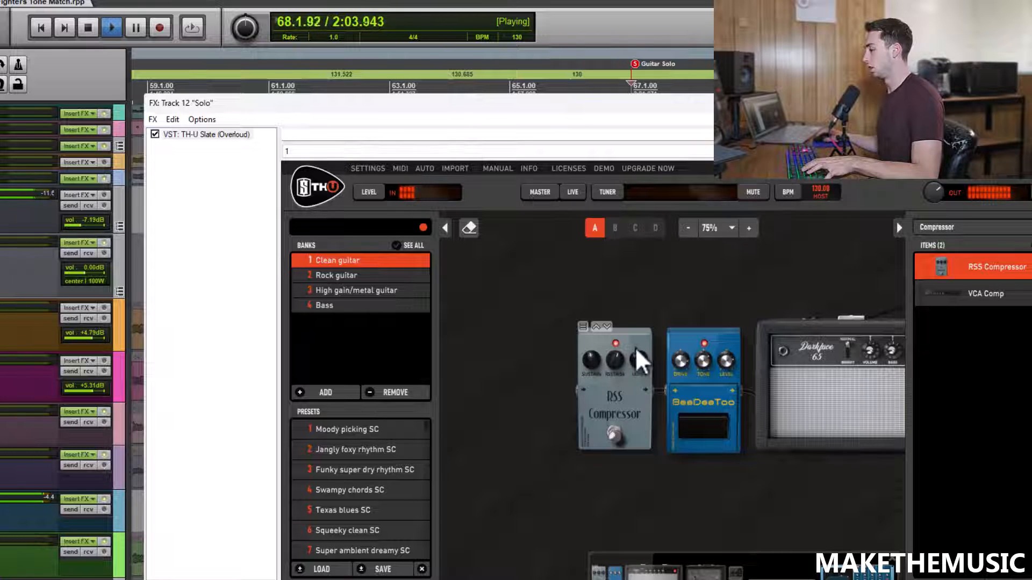
key(space)
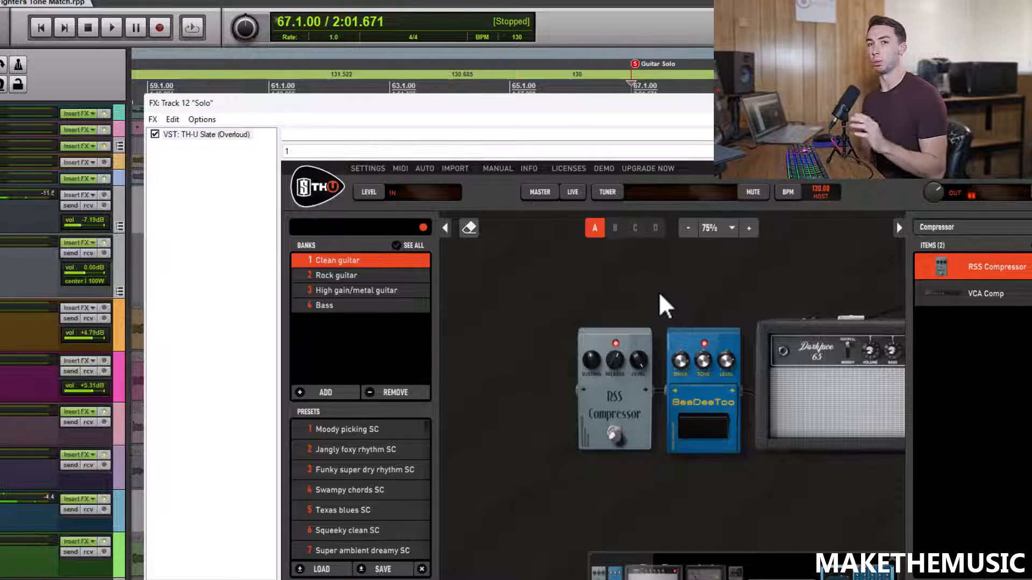
key(space)
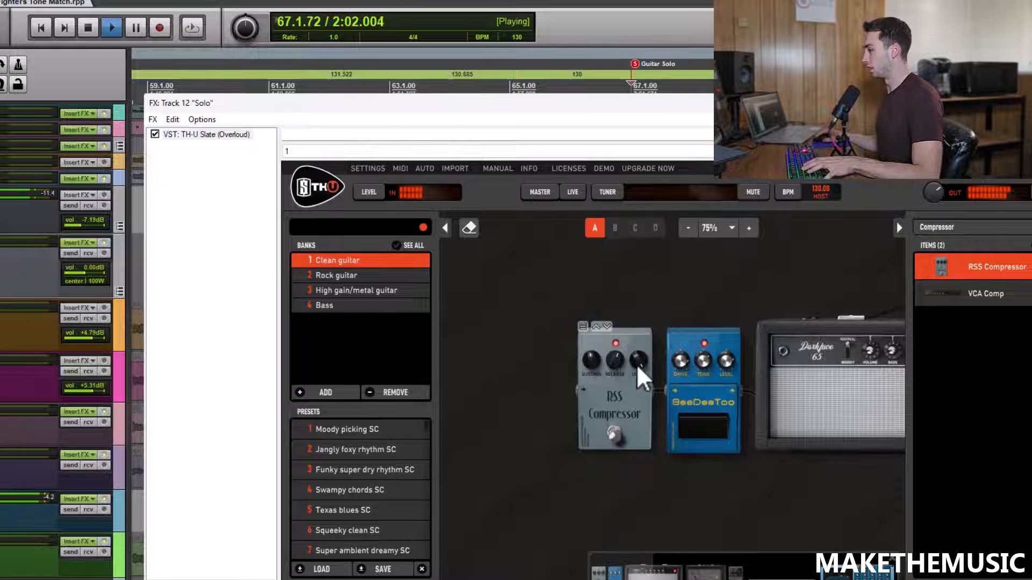
Step: Set the Parametric EQ's upper-mid peak to about 5.2 dB at 2.51 kHz, and its high-pass point to about 122 Hz
scroll(691, 282, down, 3)
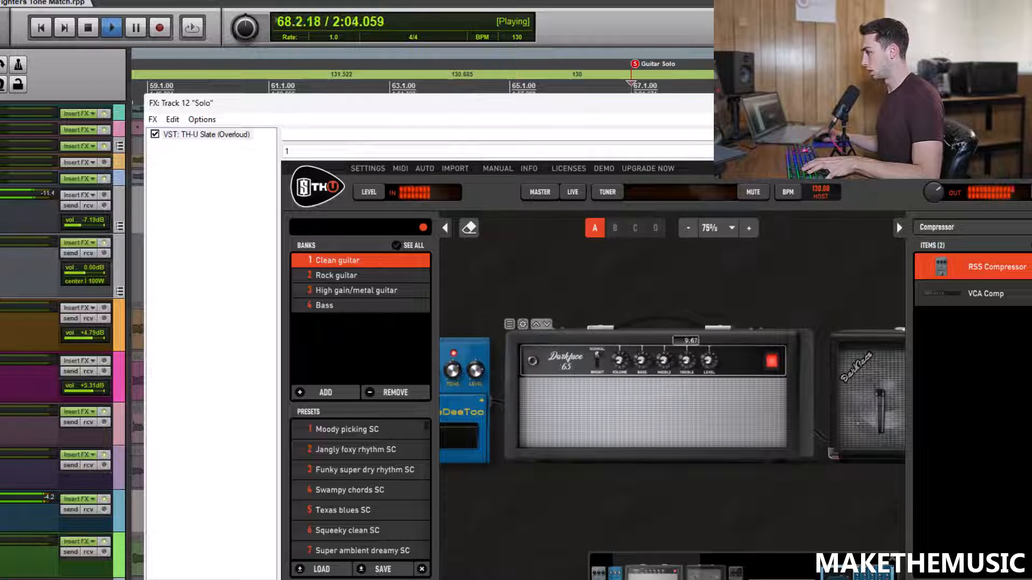
scroll(666, 301, down, 5)
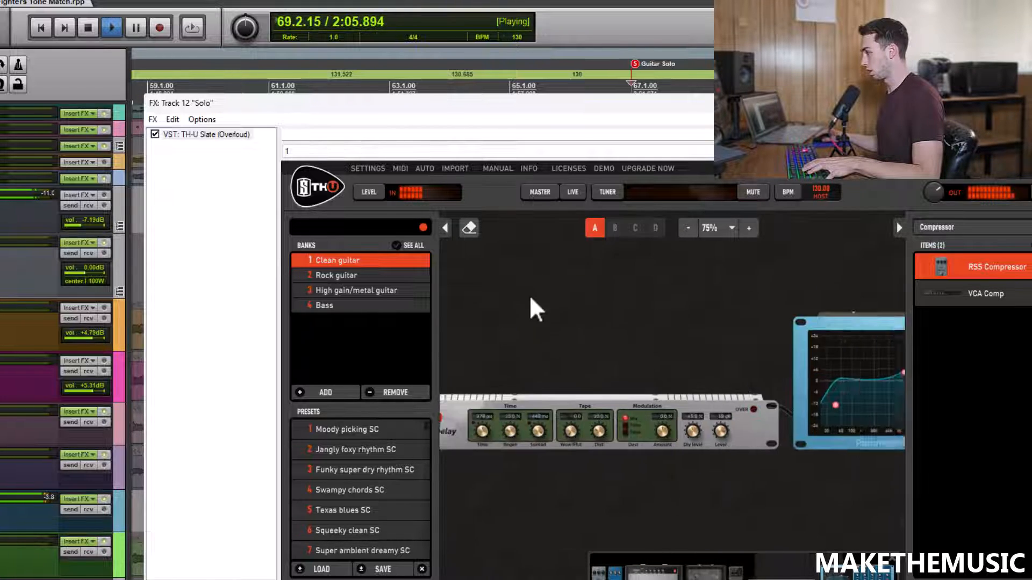
scroll(536, 310, down, 3)
key(space)
drag(762, 368, 770, 362)
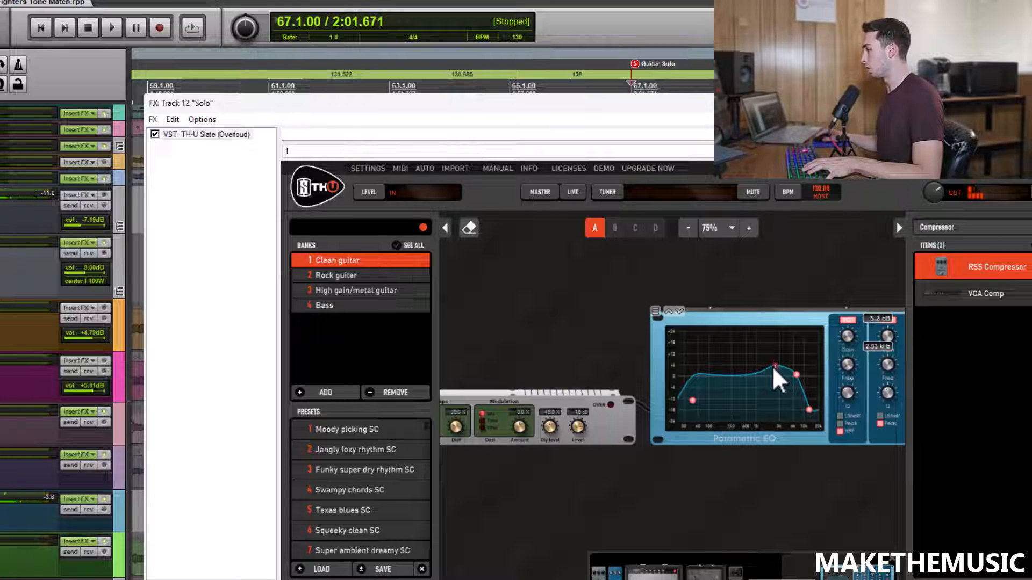
key(space)
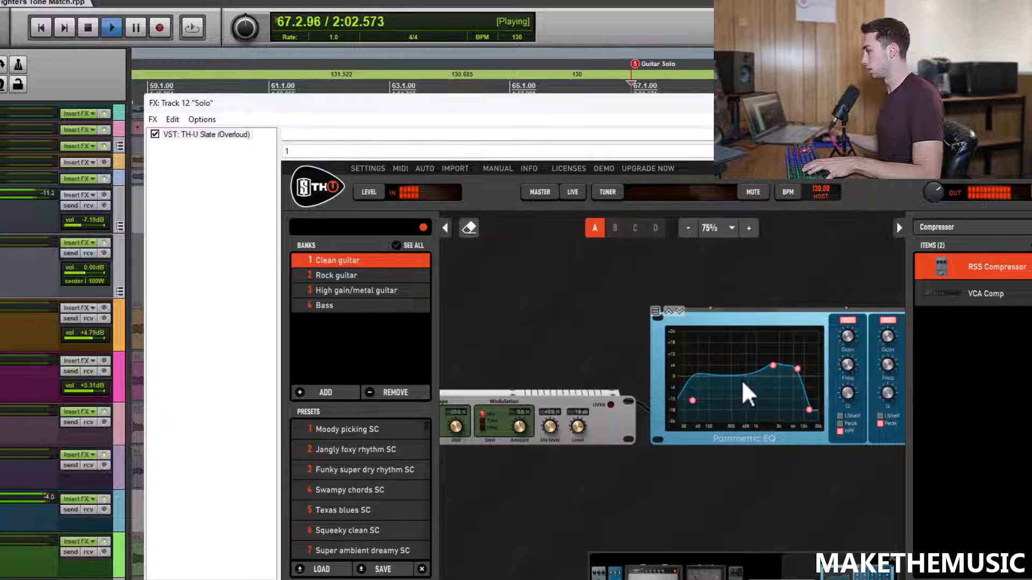
drag(693, 400, 711, 399)
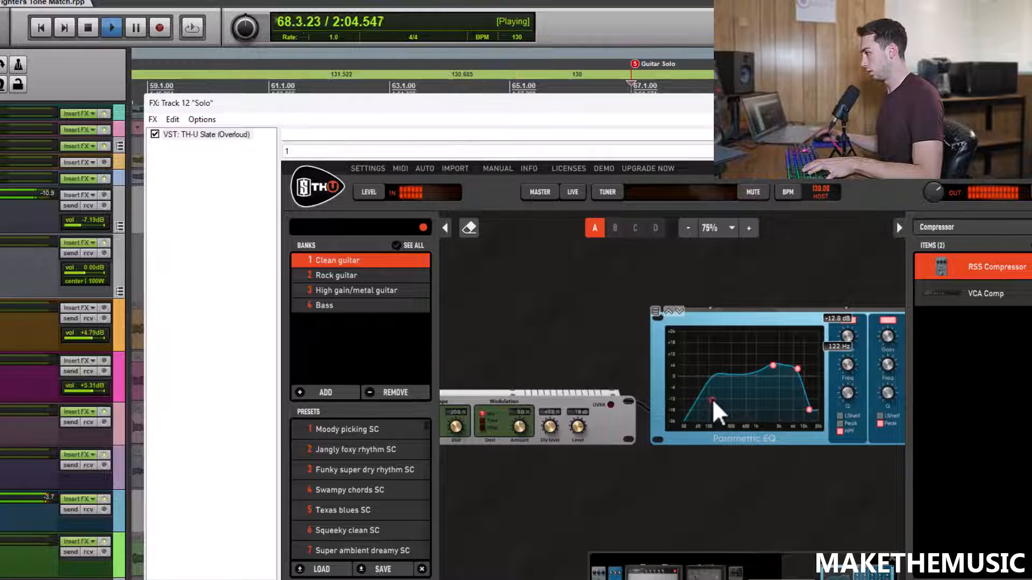
Step: Reposition the dynamic mic in front of the Darkface cabinet's speaker while the solo plays
drag(490, 291, 715, 289)
scroll(716, 288, up, 9)
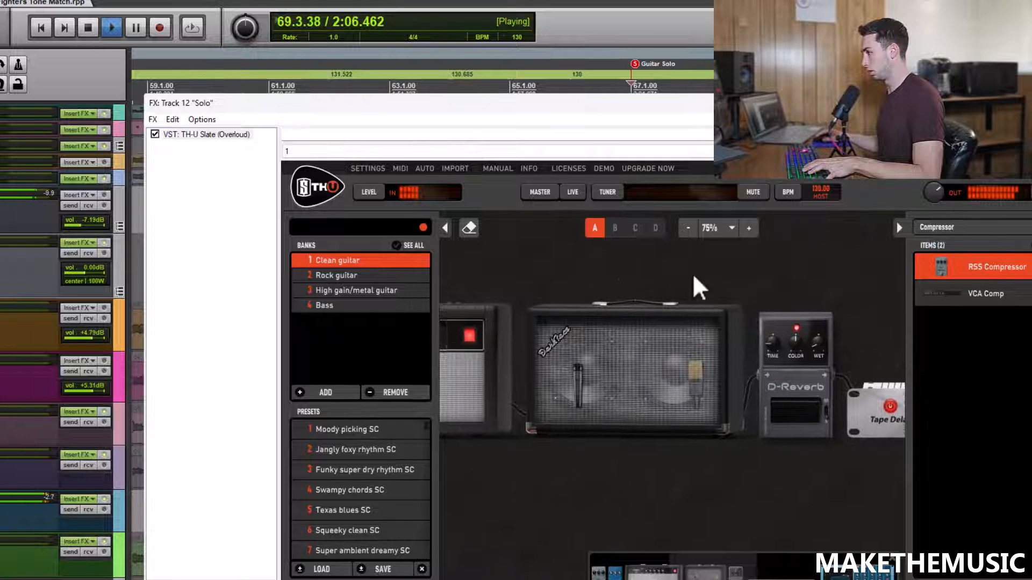
mouse_move(698, 394)
mouse_down()
mouse_move(688, 364)
mouse_move(666, 376)
mouse_move(688, 379)
mouse_up()
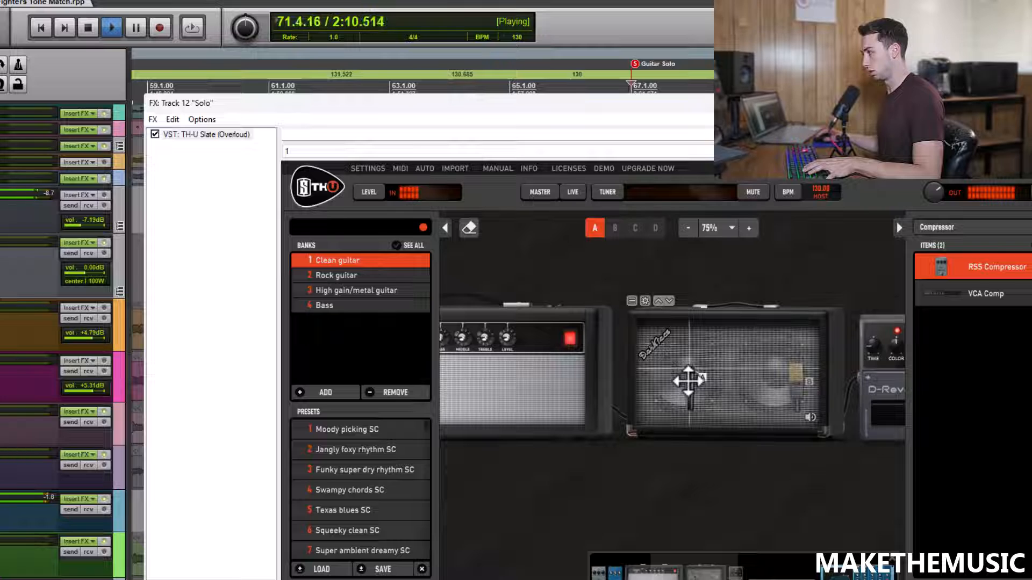
key(space)
Step: Play the solo together with the other guitar tracks and close the Solo track's effects window
click(1, 502)
key(space)
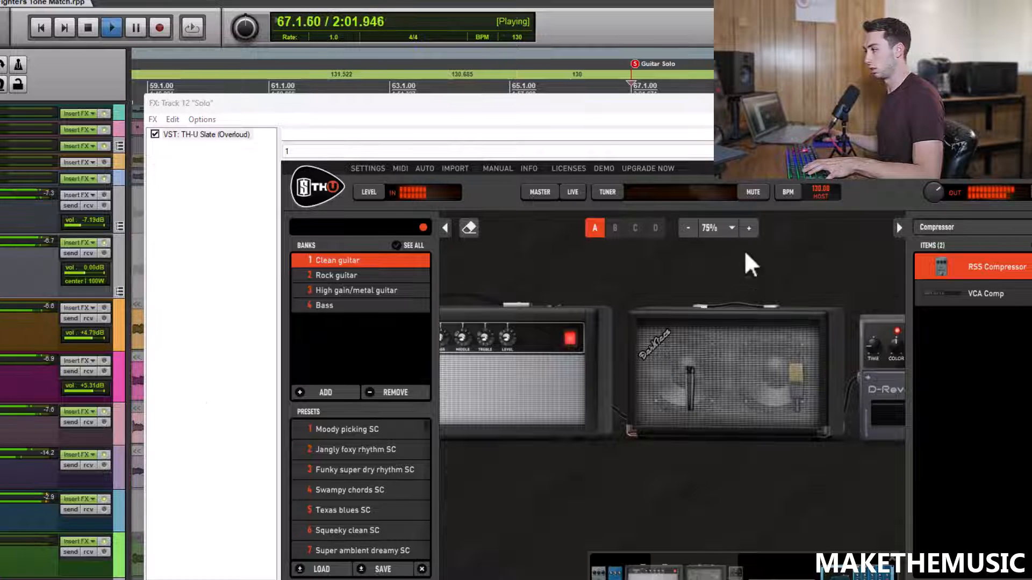
click(1027, 103)
scroll(783, 212, down, 3)
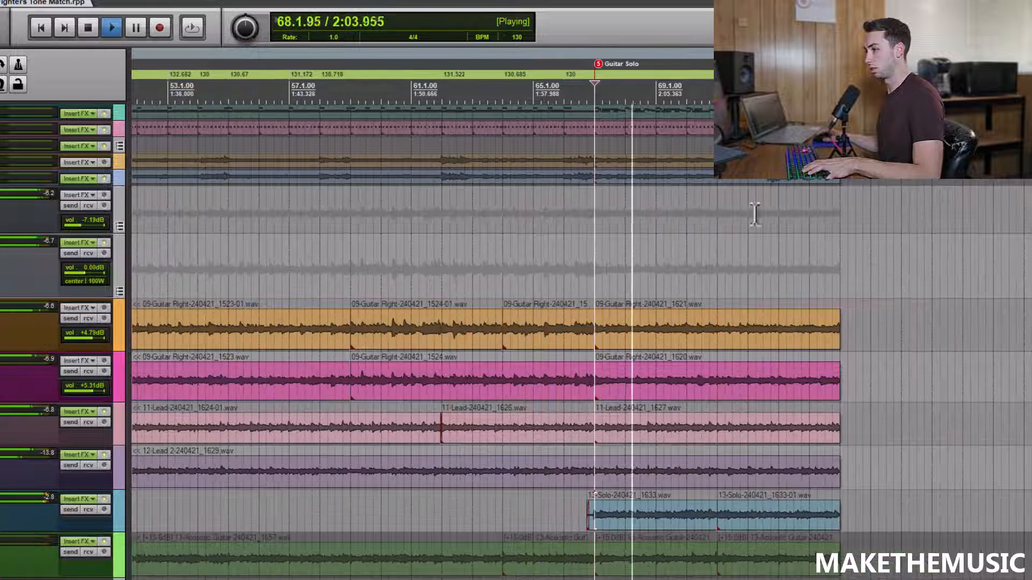
key(space)
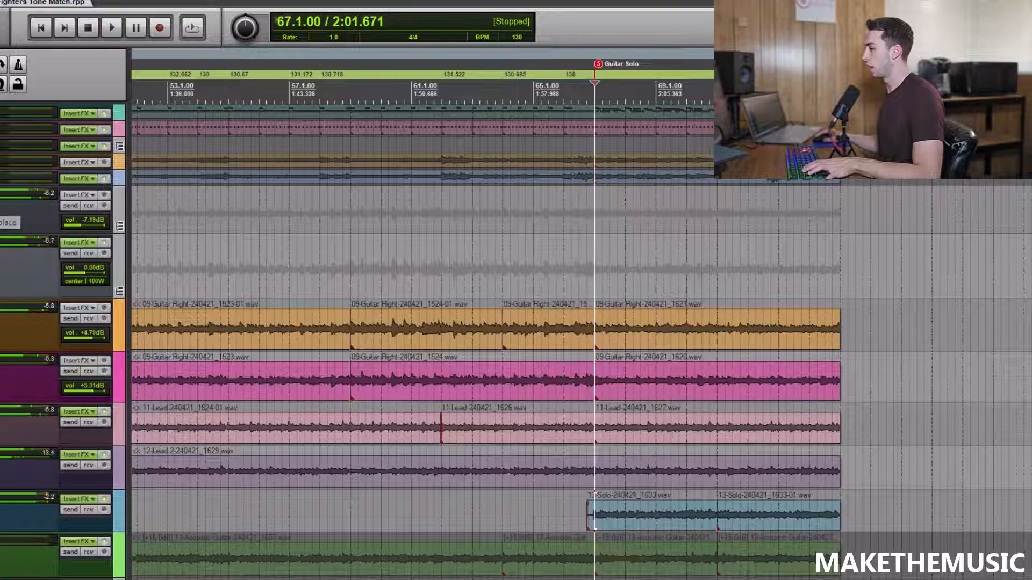
Step: Play the Guitar Solo section in the full mix with the backing and acoustic guitar tracks included
key(space)
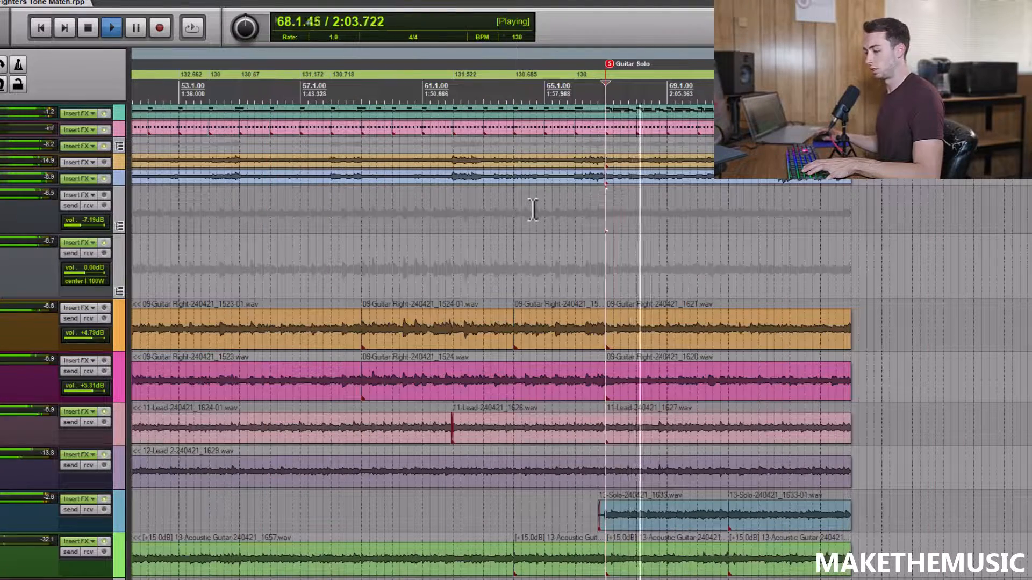
scroll(532, 210, down, 2)
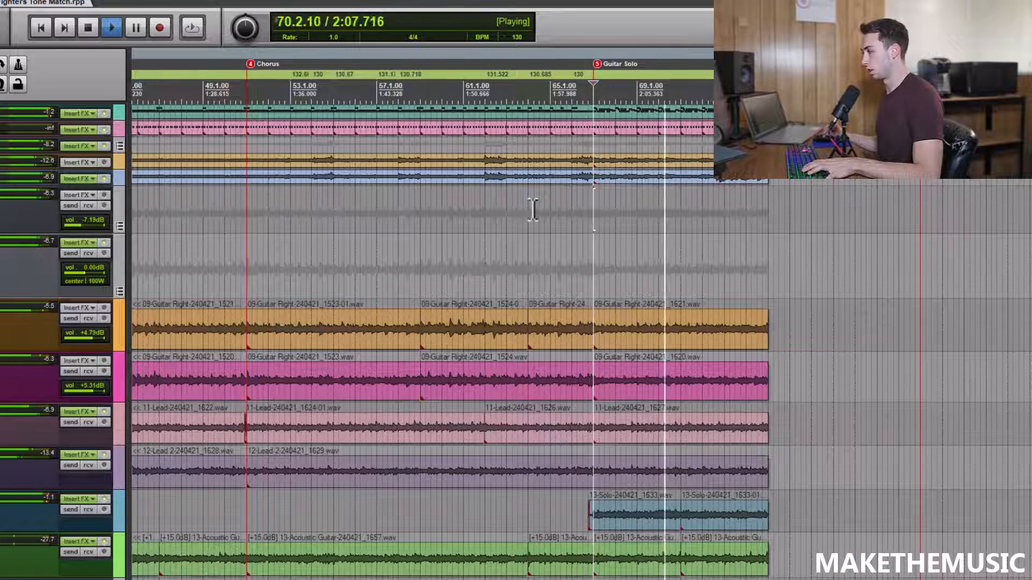
scroll(581, 217, down, 2)
scroll(581, 217, up, 2)
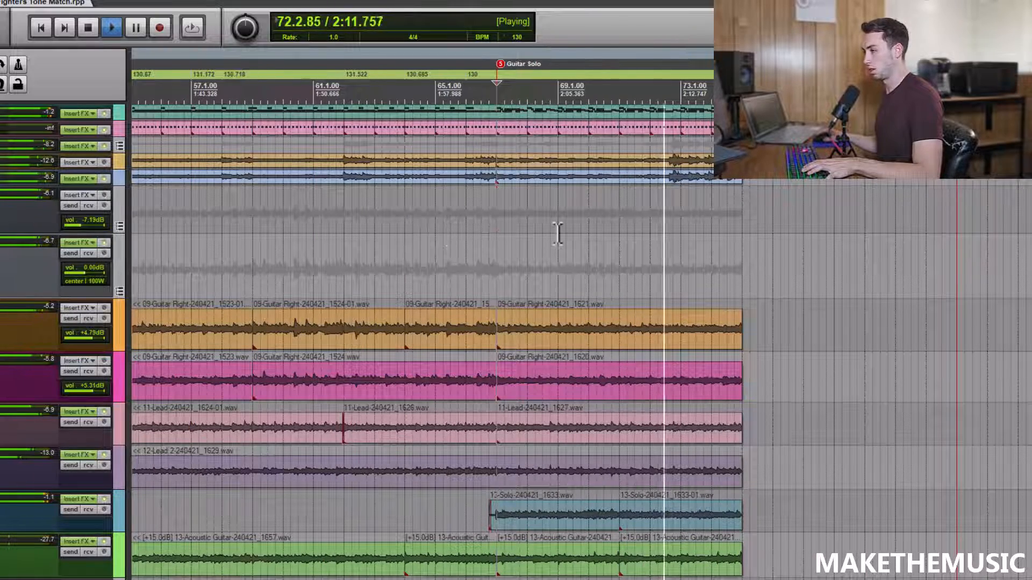
key(space)
key(space)
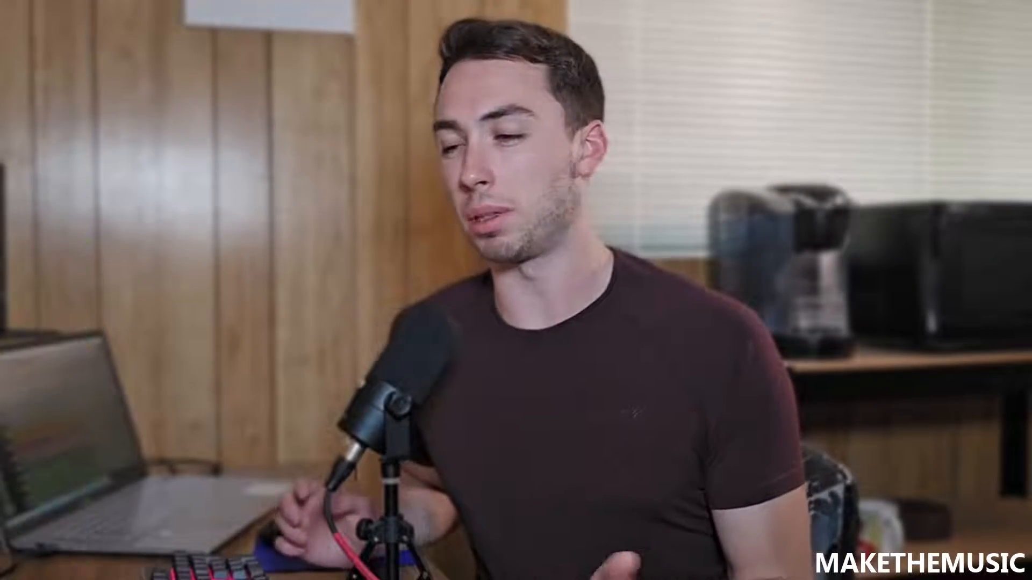